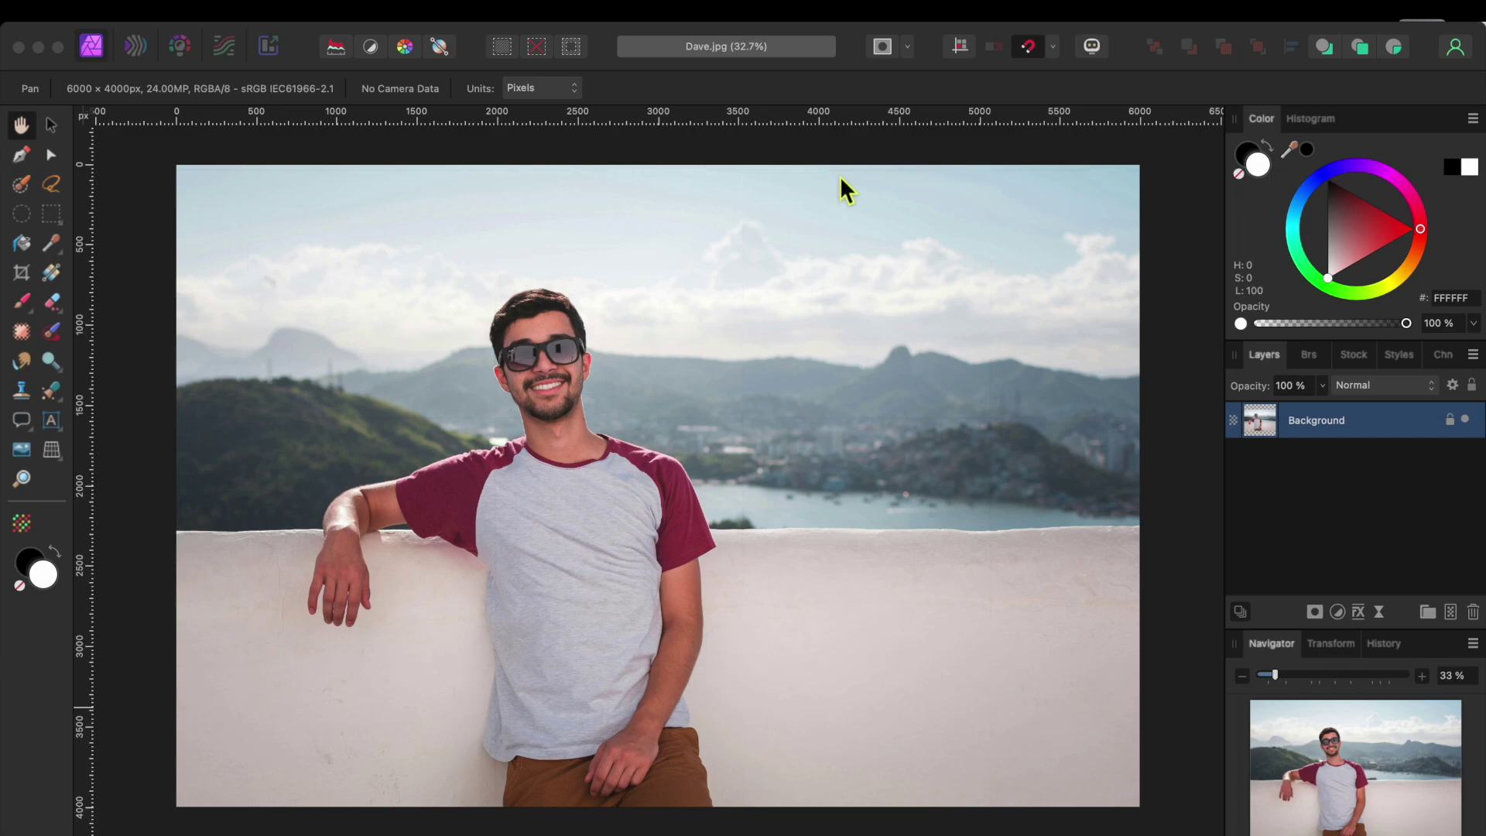
pyautogui.click(322, 8)
pyautogui.click(182, 551)
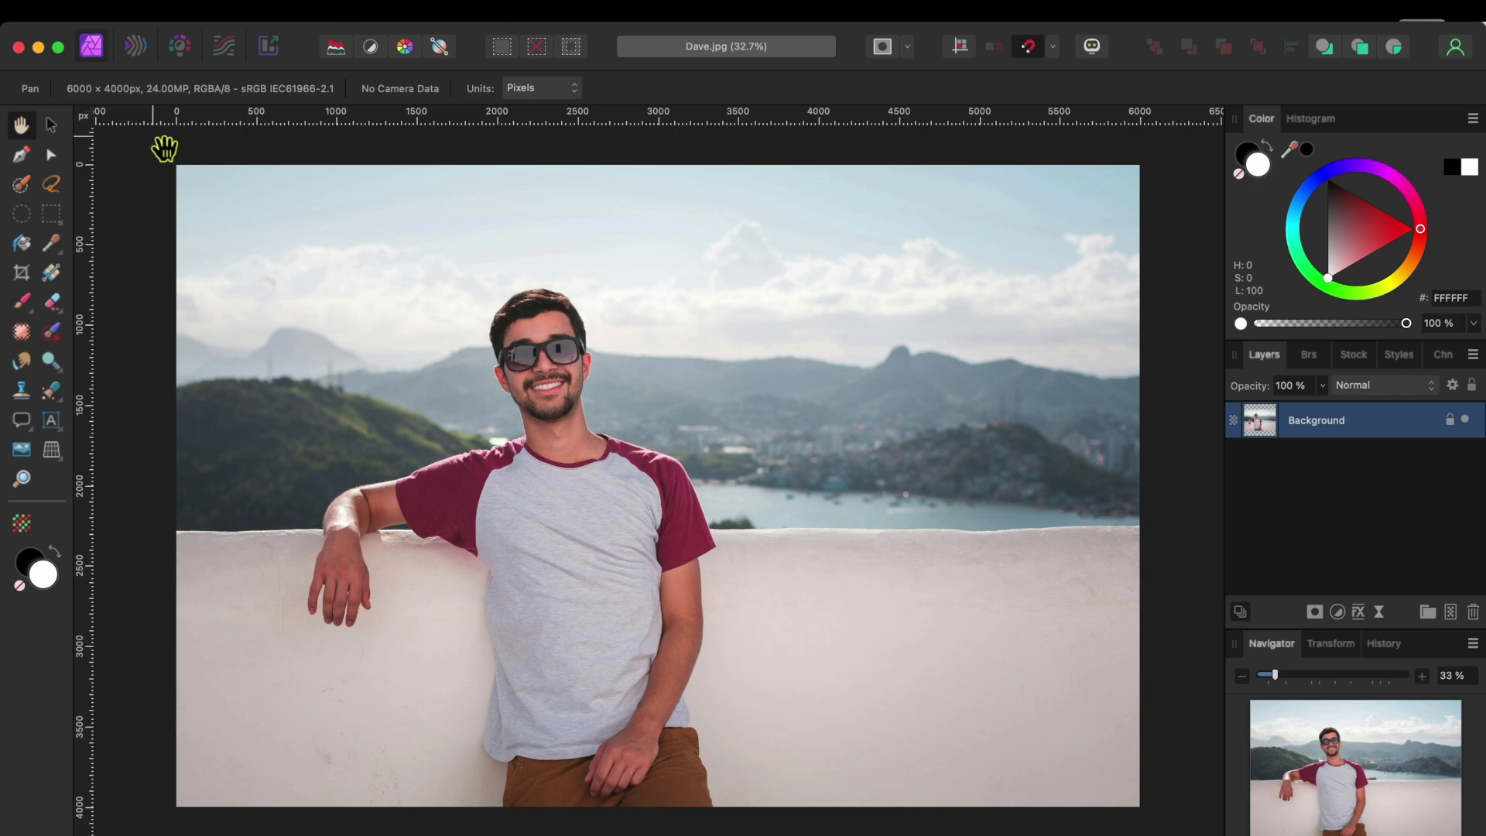
# Step: Show the Library panel and run the last Sketch Effect macro in the Default category on the background photo
pyautogui.click(928, 7)
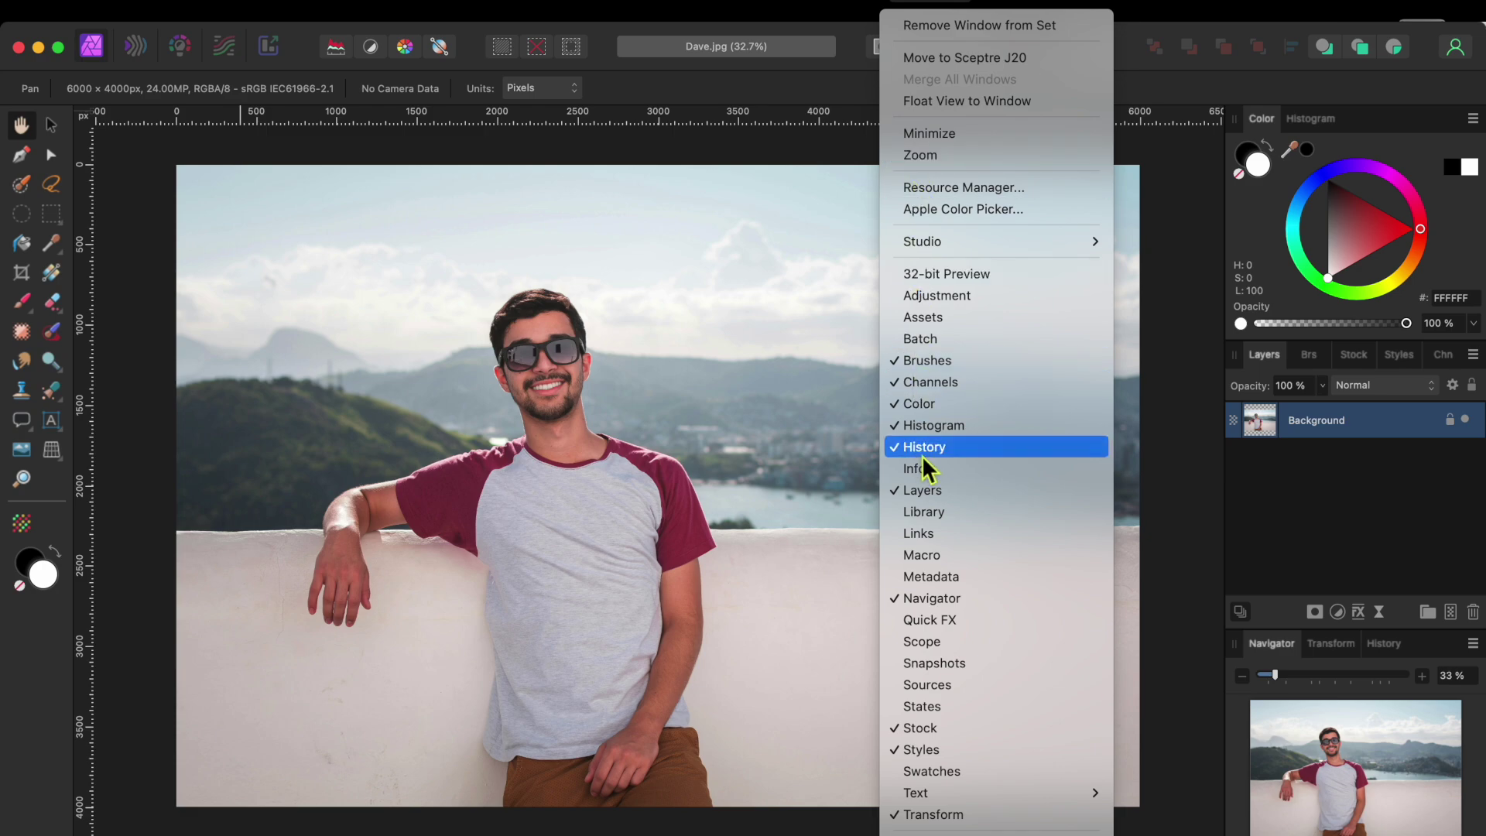
pyautogui.click(929, 510)
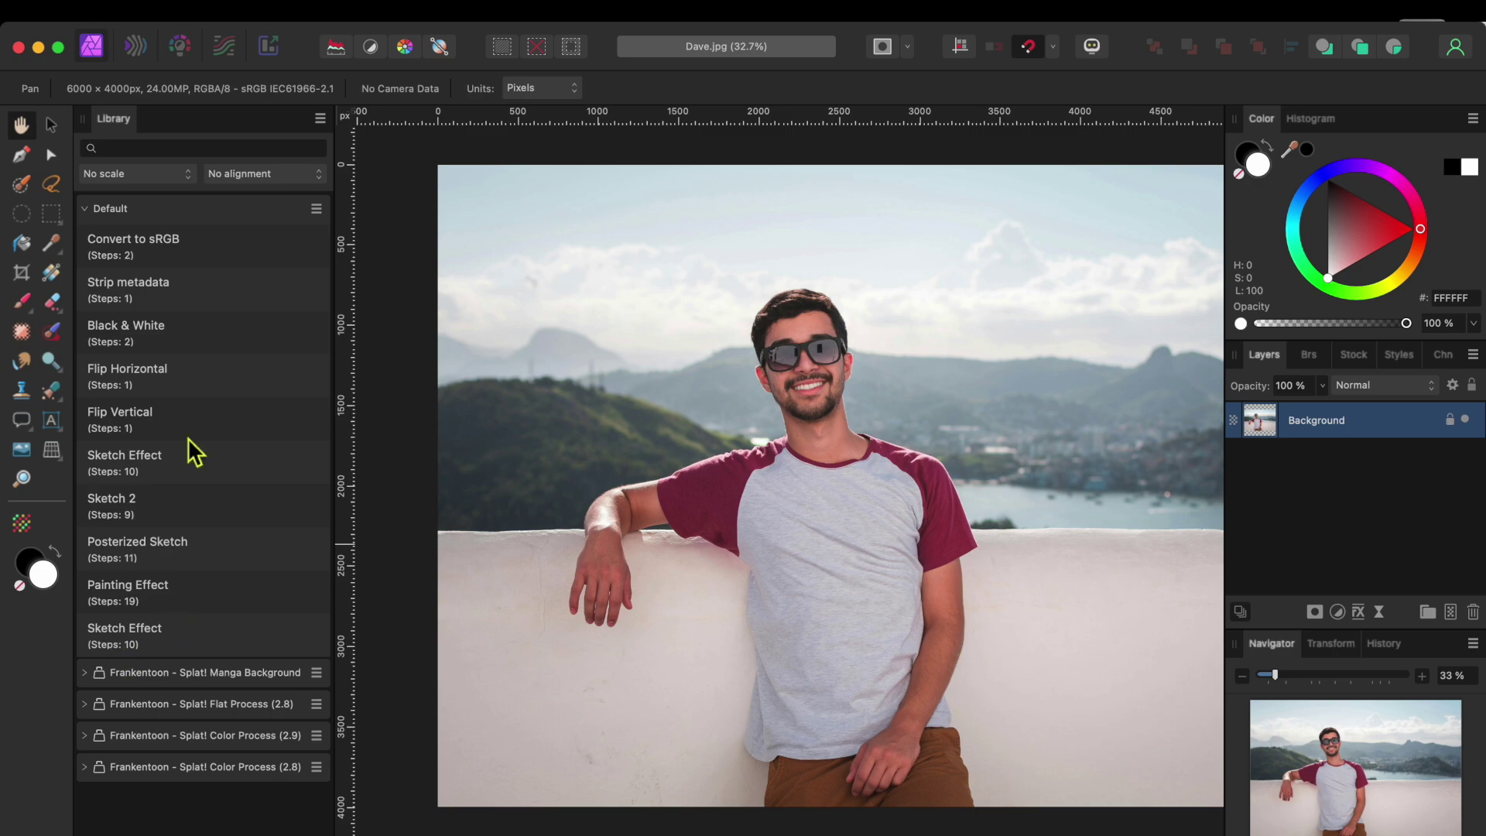
pyautogui.click(51, 125)
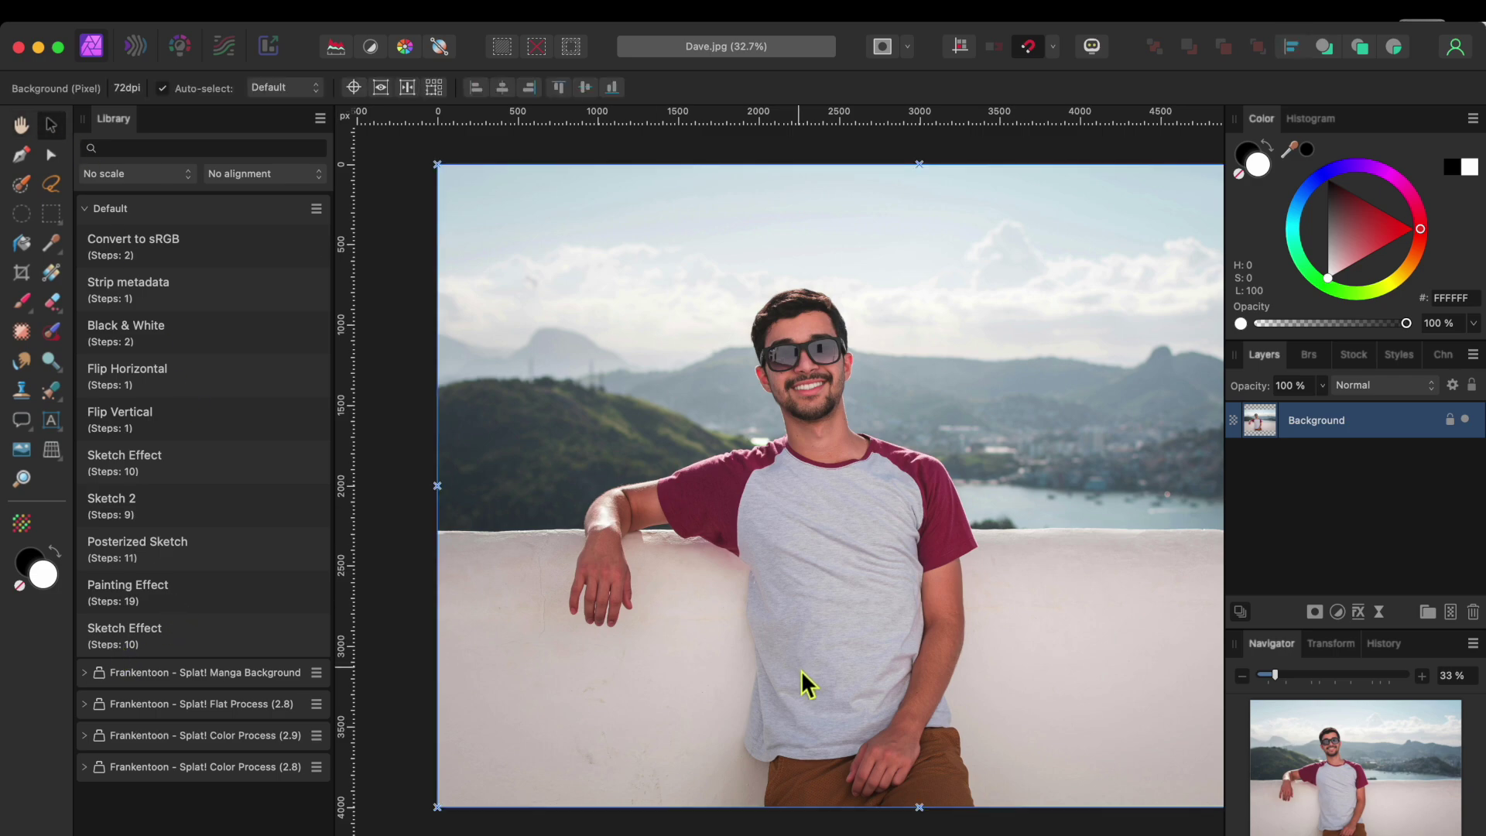
pyautogui.click(128, 636)
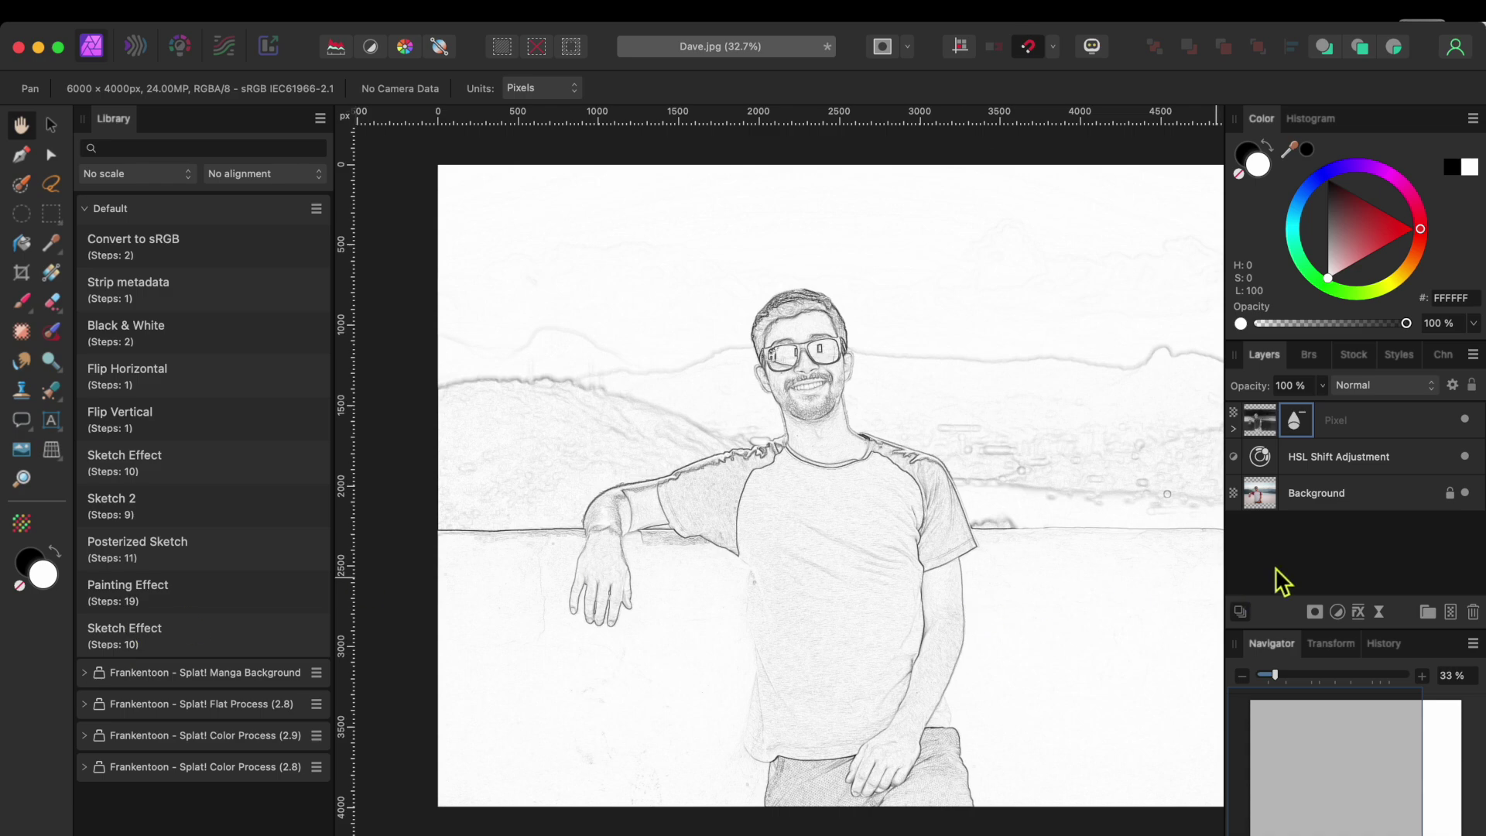
# Step: Reduce the radius of the Live Minimum filter on the top pixel layer to 6 px
pyautogui.doubleClick(1295, 422)
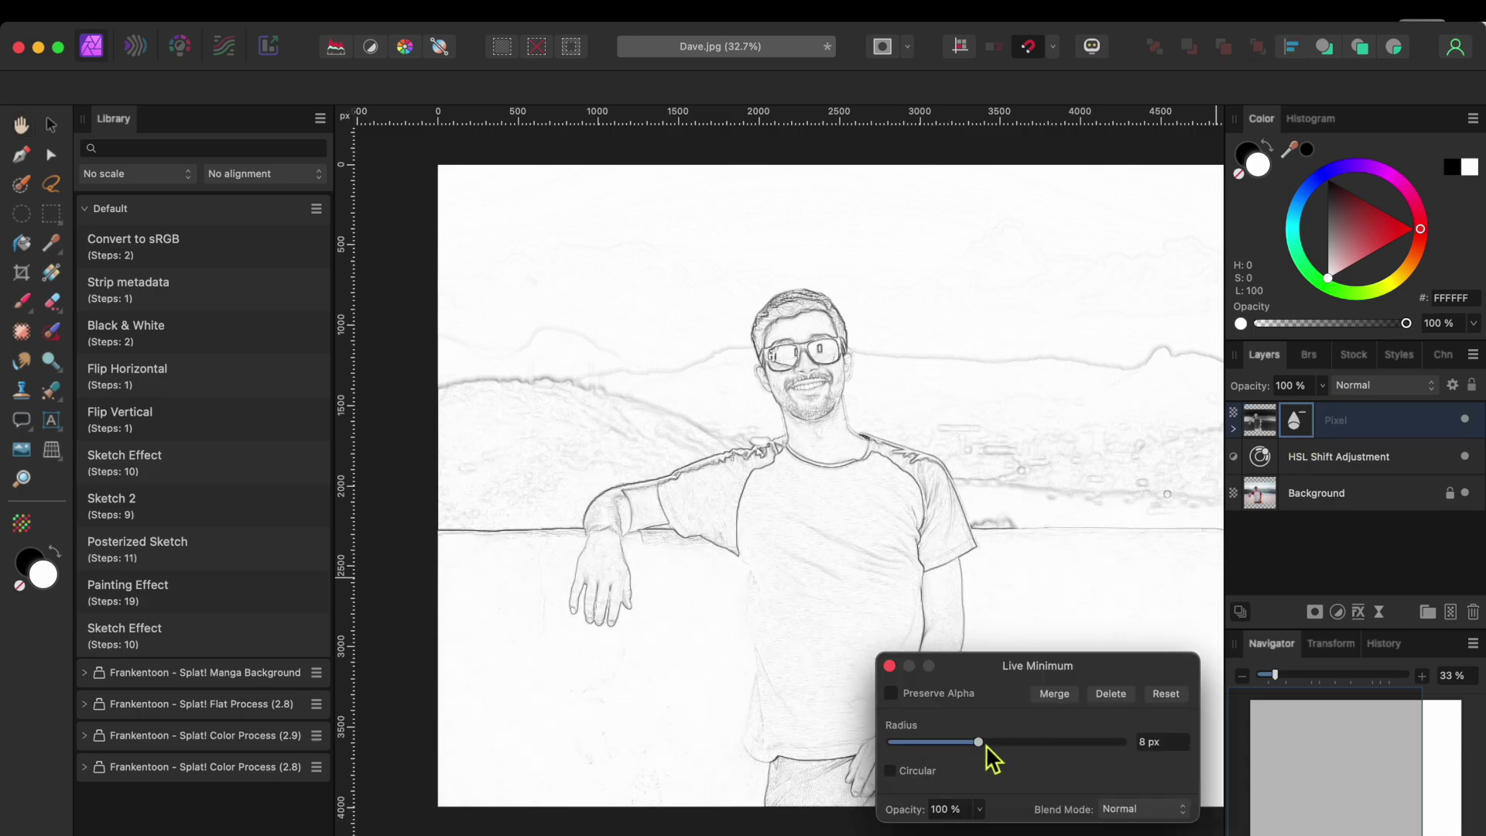
pyautogui.moveTo(987, 746); pyautogui.dragTo(990, 746)
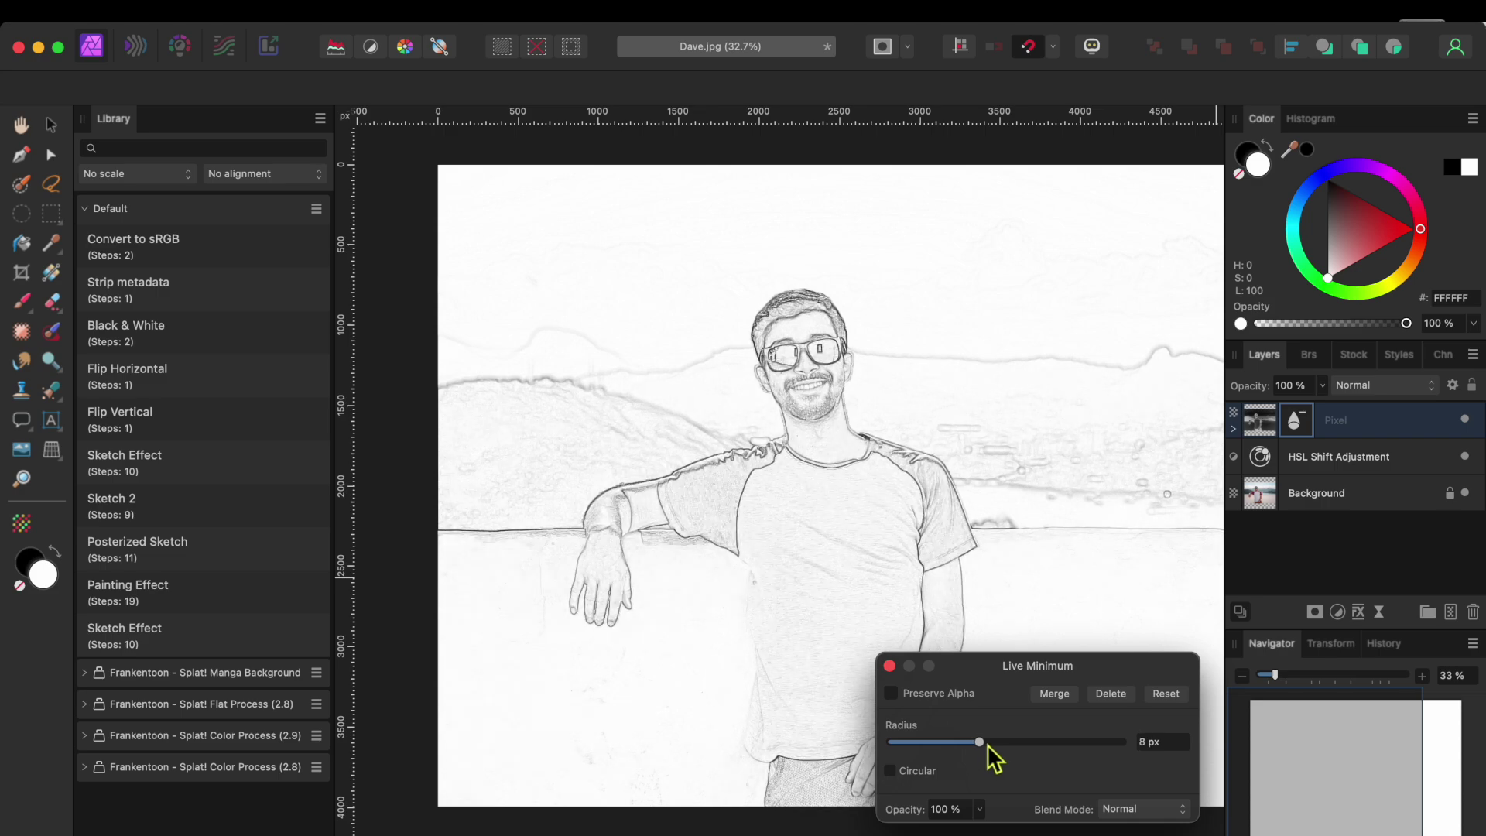
pyautogui.moveTo(990, 748); pyautogui.dragTo(977, 746)
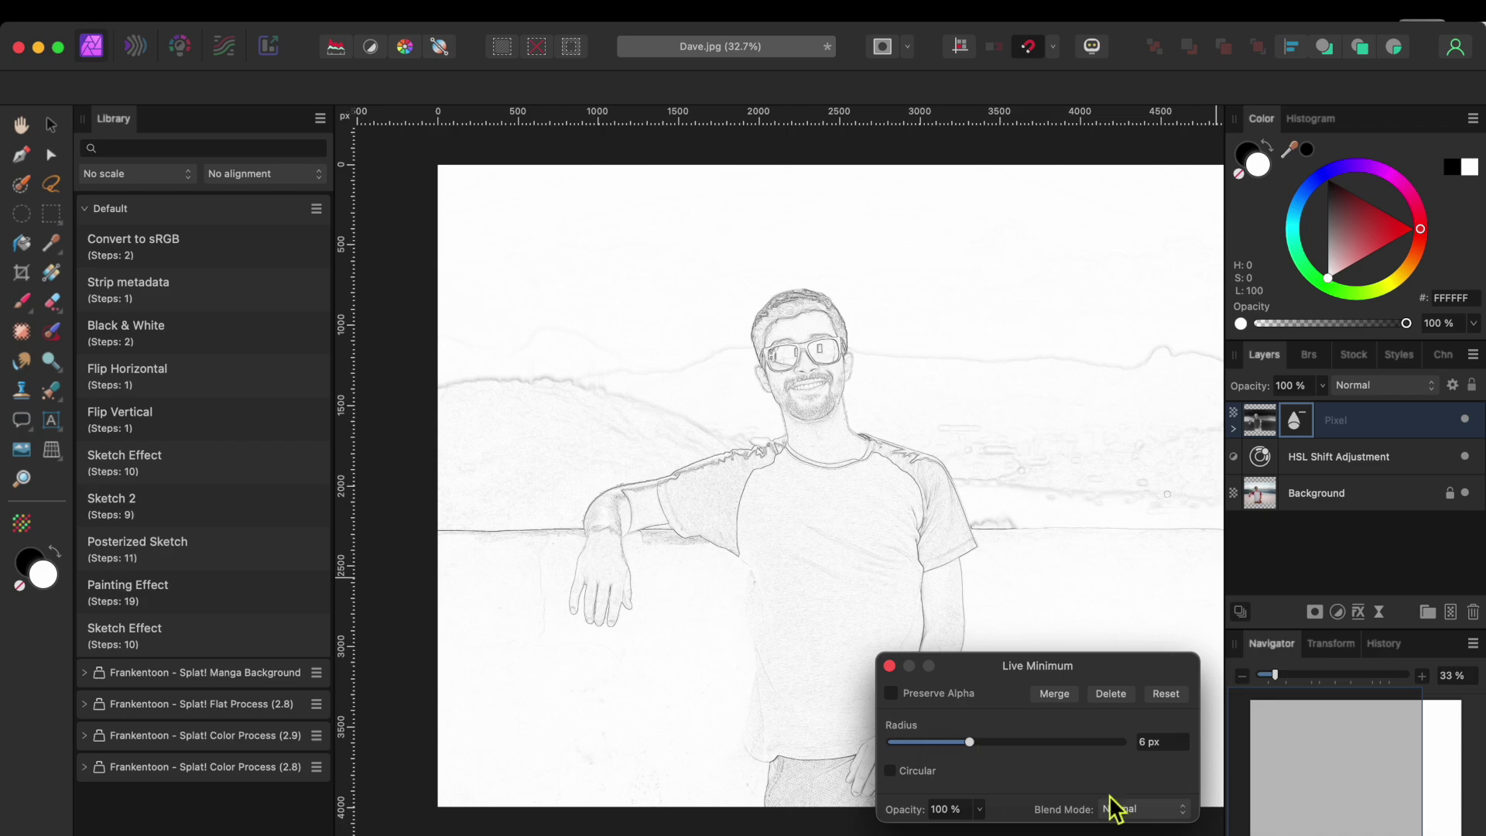
pyautogui.click(891, 667)
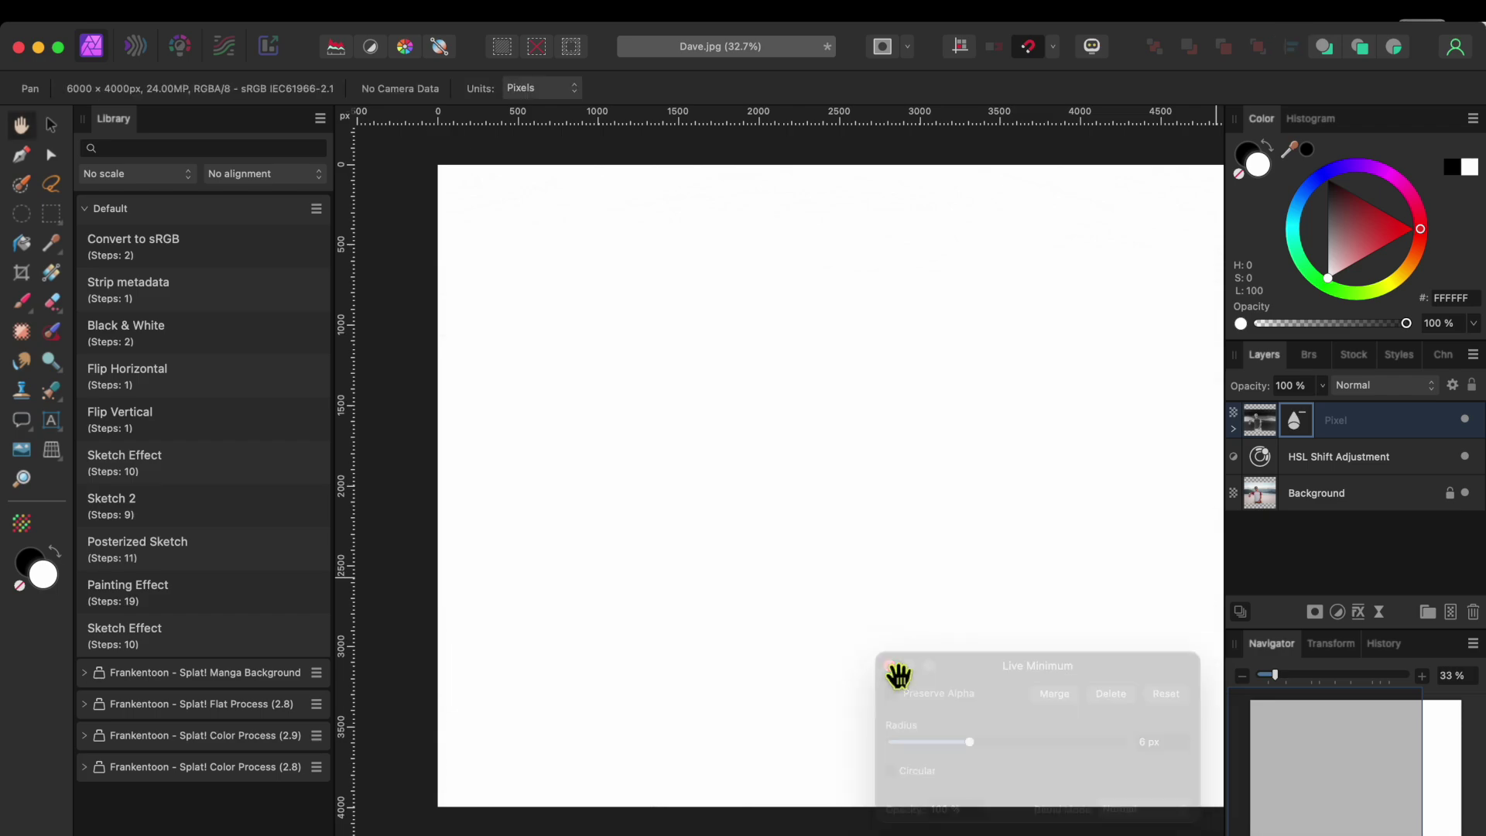
# Step: Hide the HSL Shift Adjustment layer to bring back the colours, and close the Library panel
pyautogui.click(1466, 457)
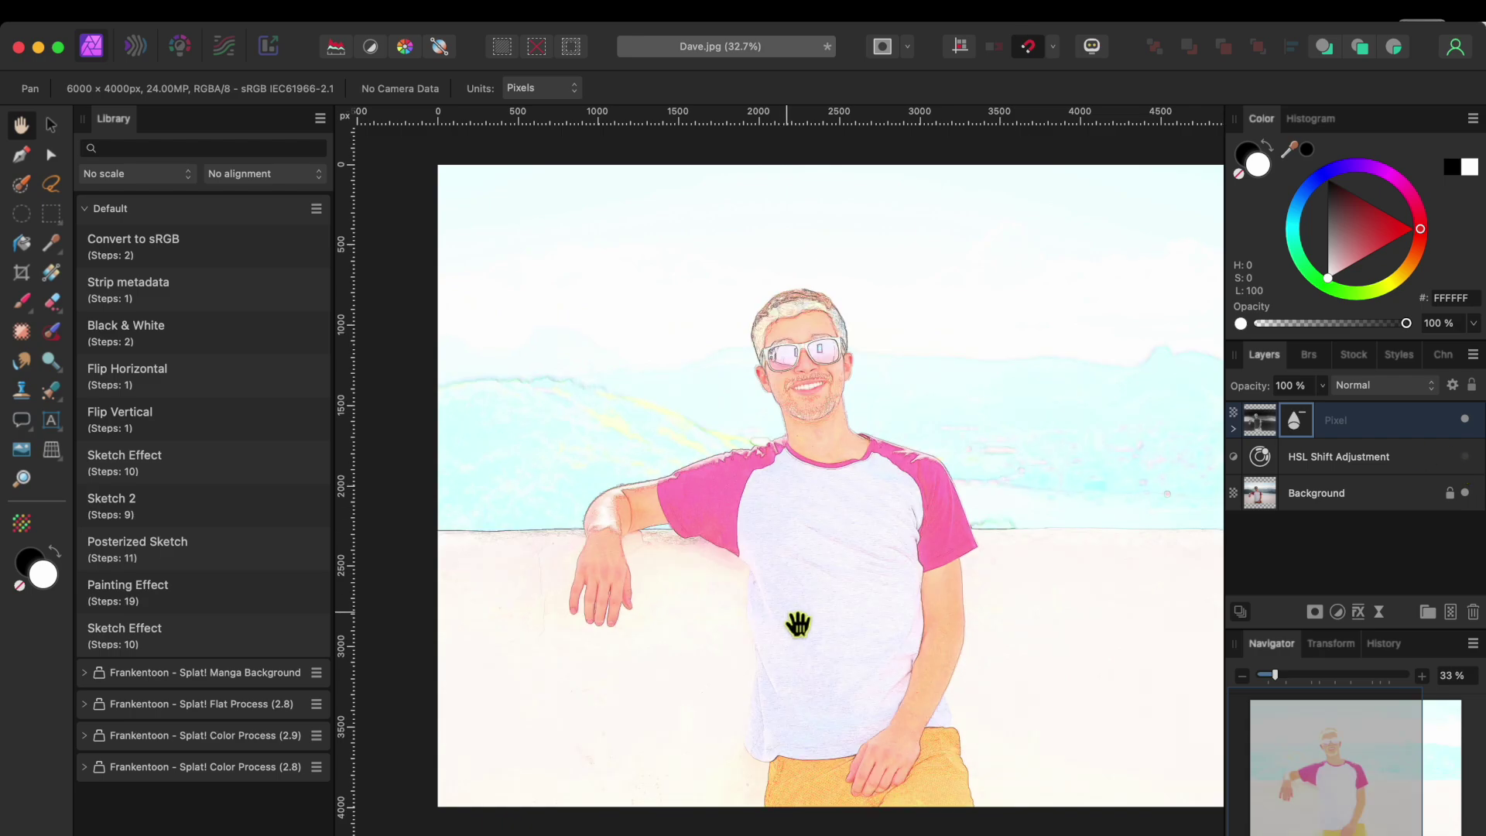
pyautogui.press('super+0')
pyautogui.press('w')
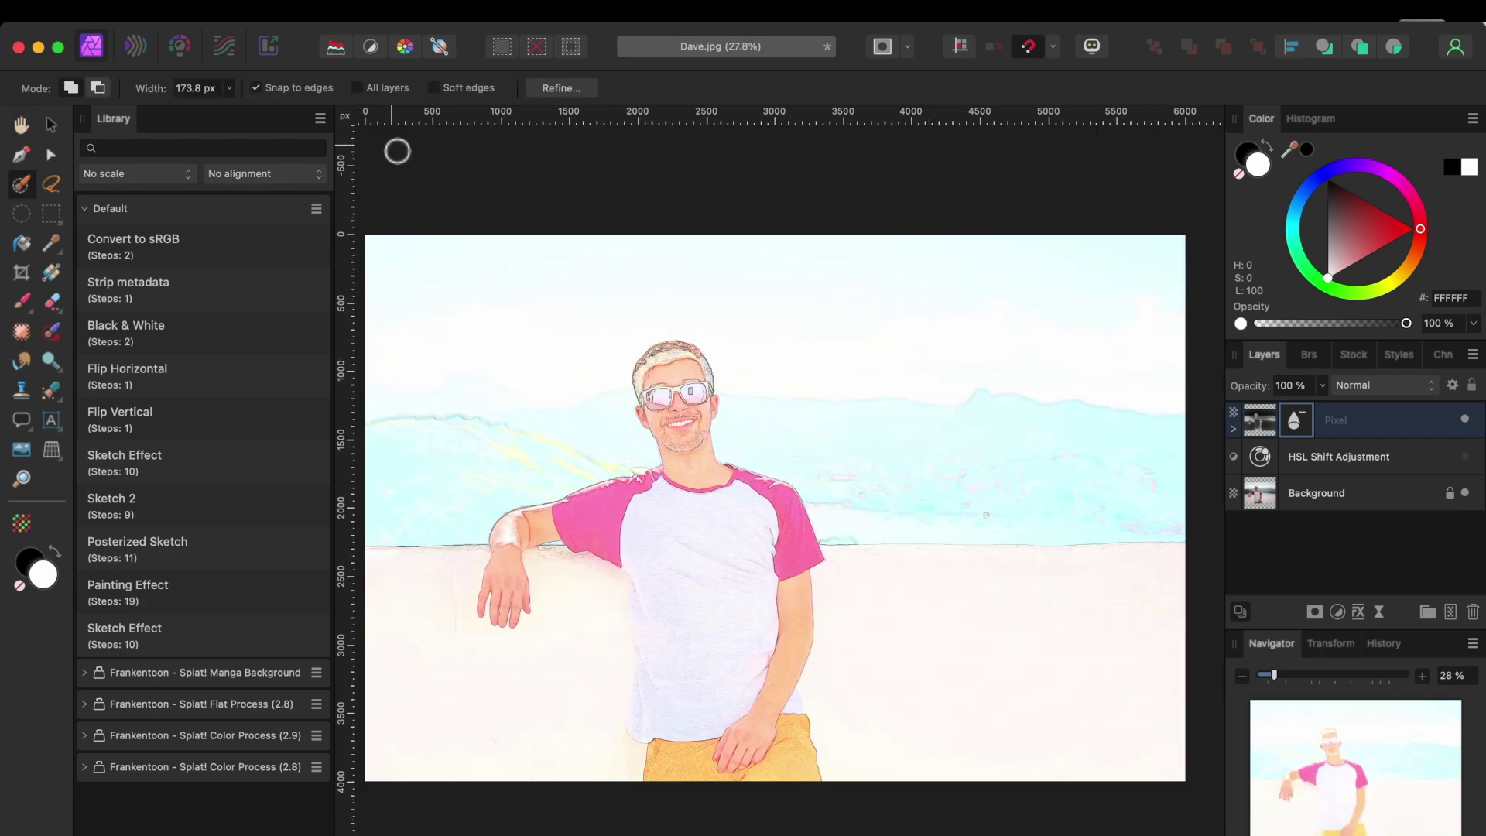
pyautogui.click(320, 119)
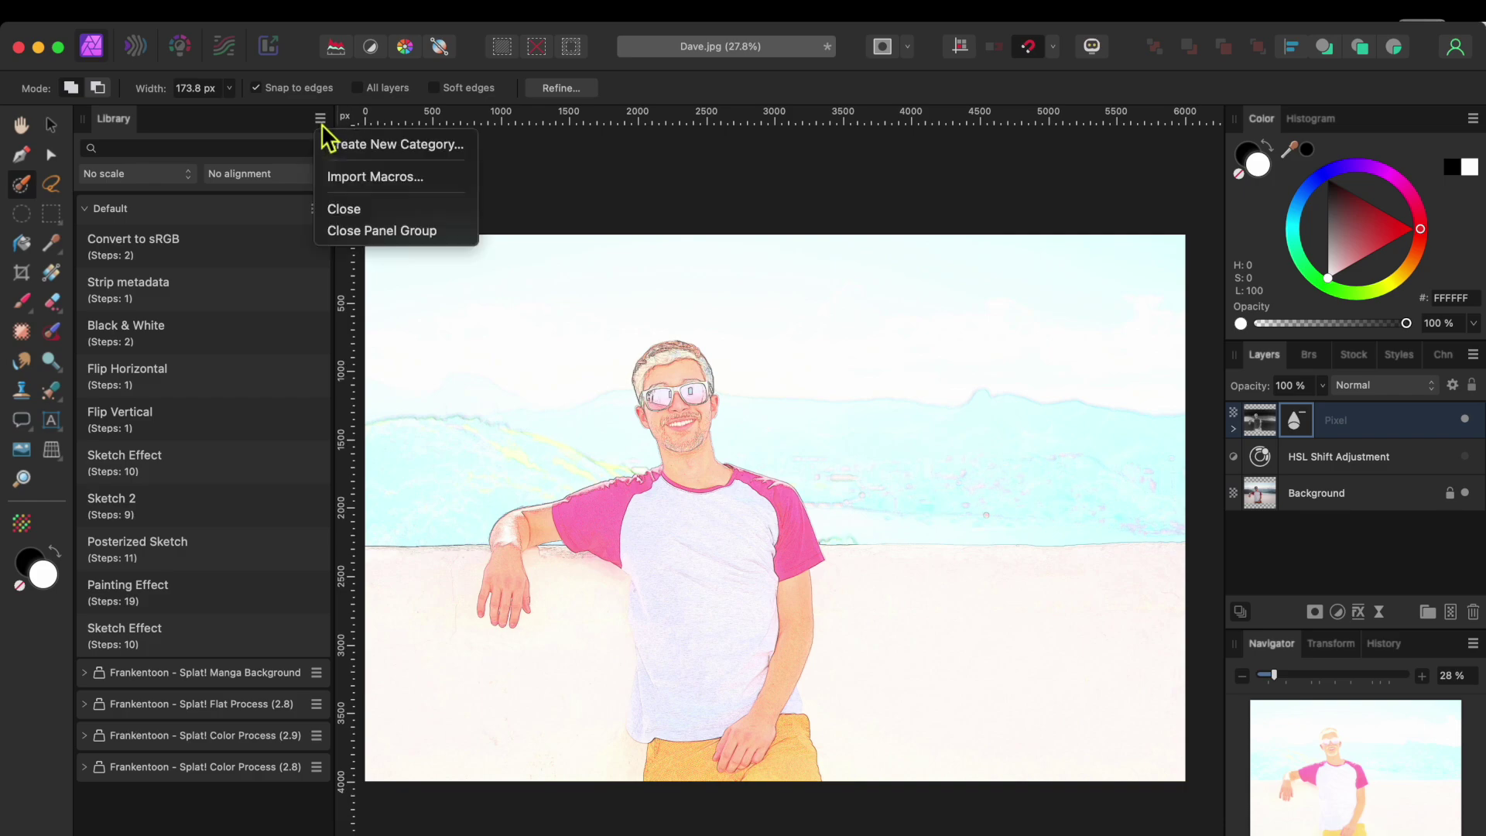
pyautogui.click(357, 232)
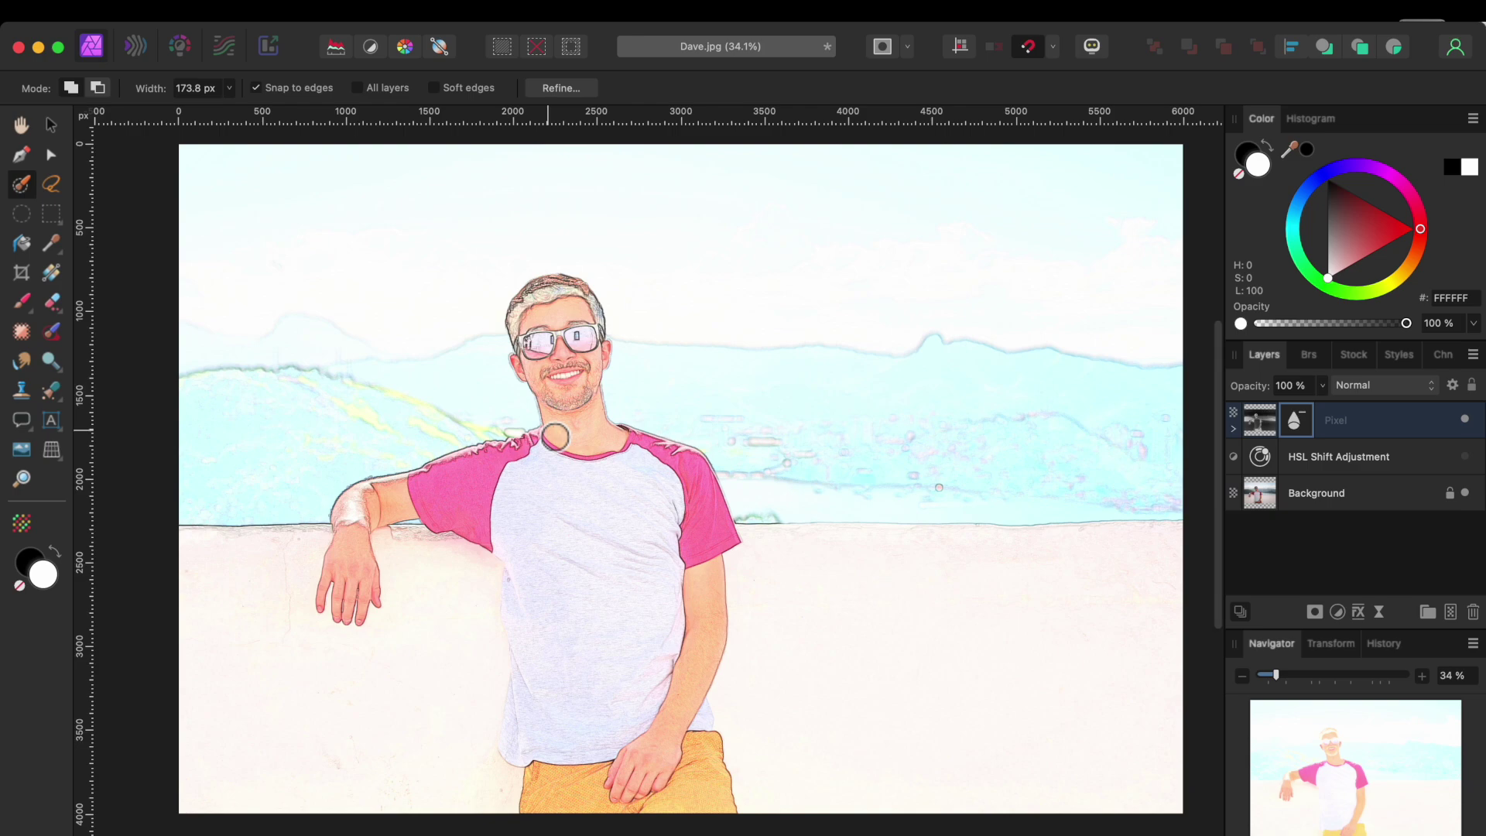
# Step: Group the pixel, HSL Shift Adjustment and Background layers and rasterize the group into a single pixel layer
pyautogui.click(1375, 428)
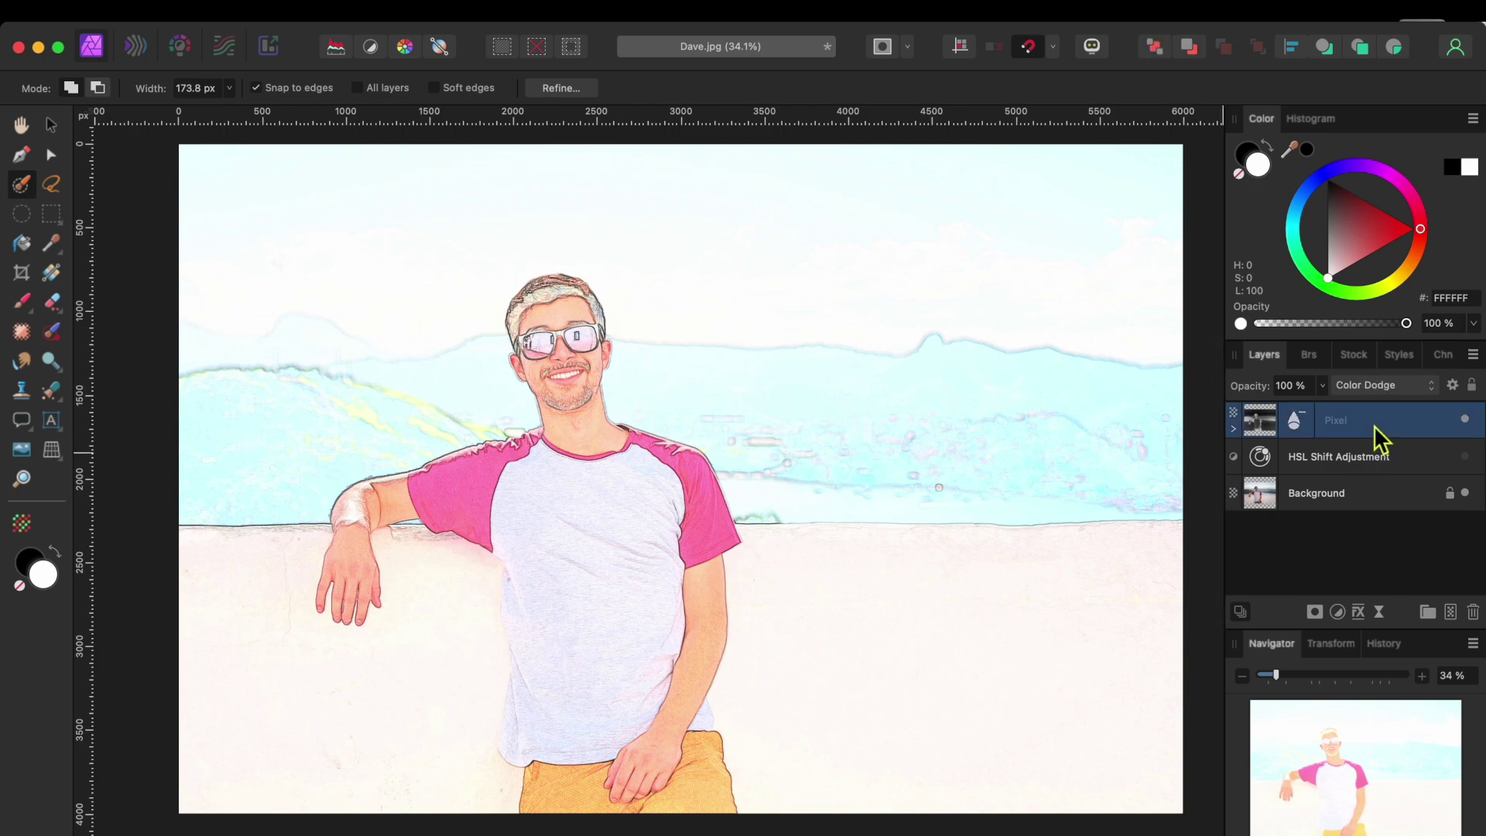
pyautogui.keyDown('shift'); pyautogui.click(1356, 492); pyautogui.keyUp('shift')
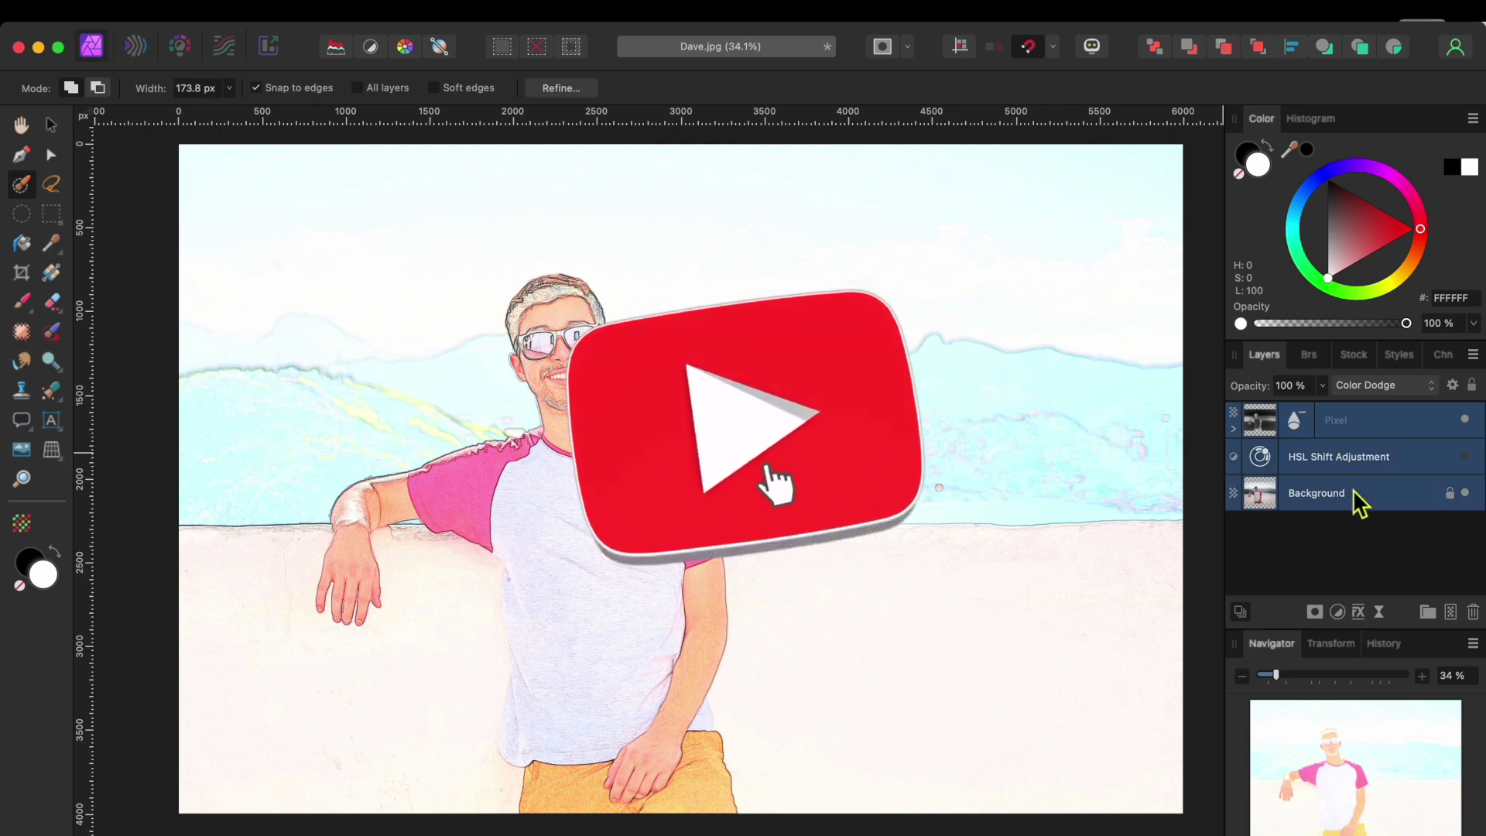
pyautogui.rightClick(1356, 493)
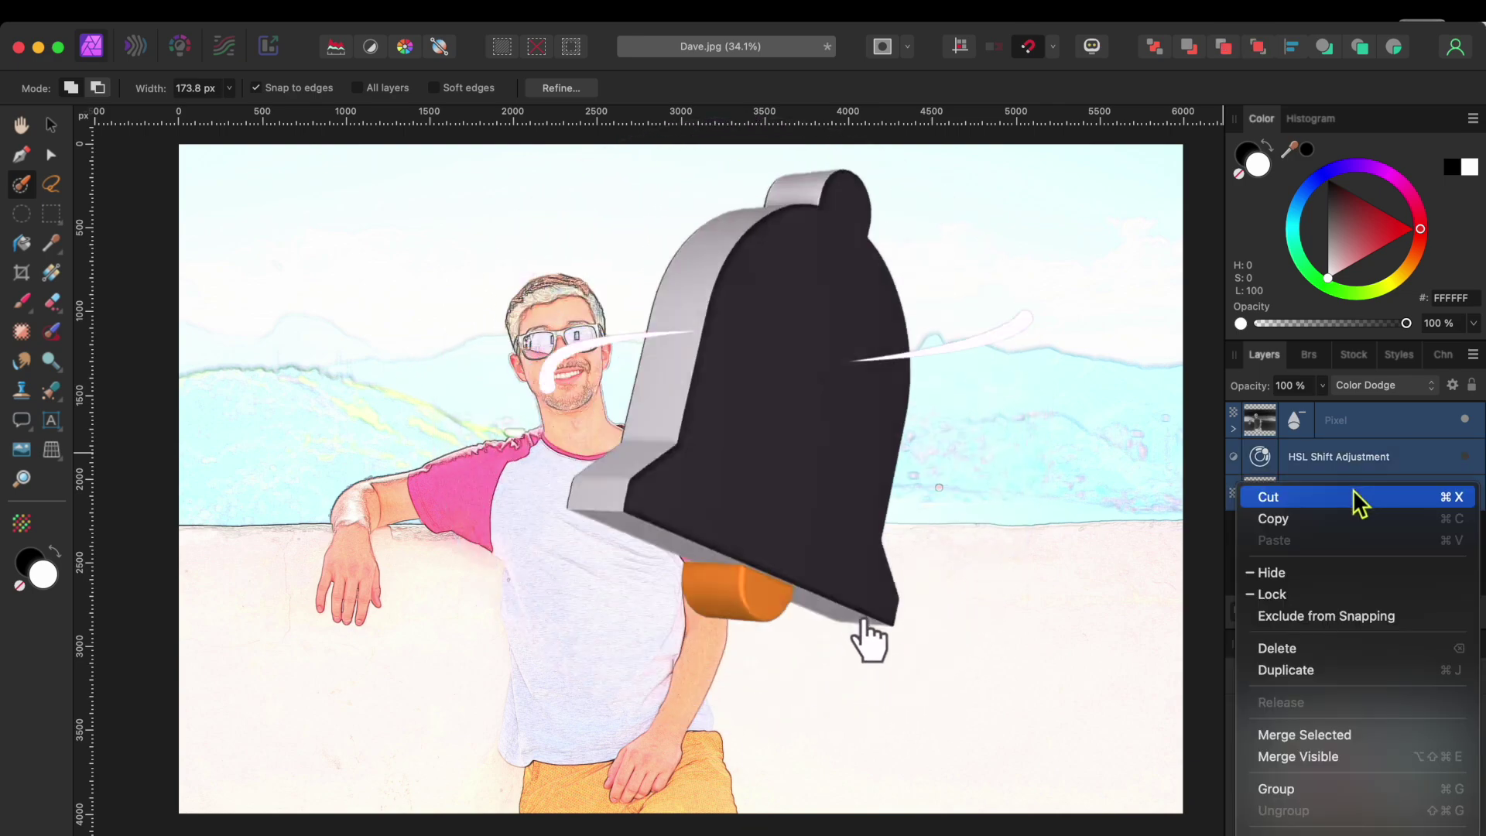
pyautogui.click(1293, 789)
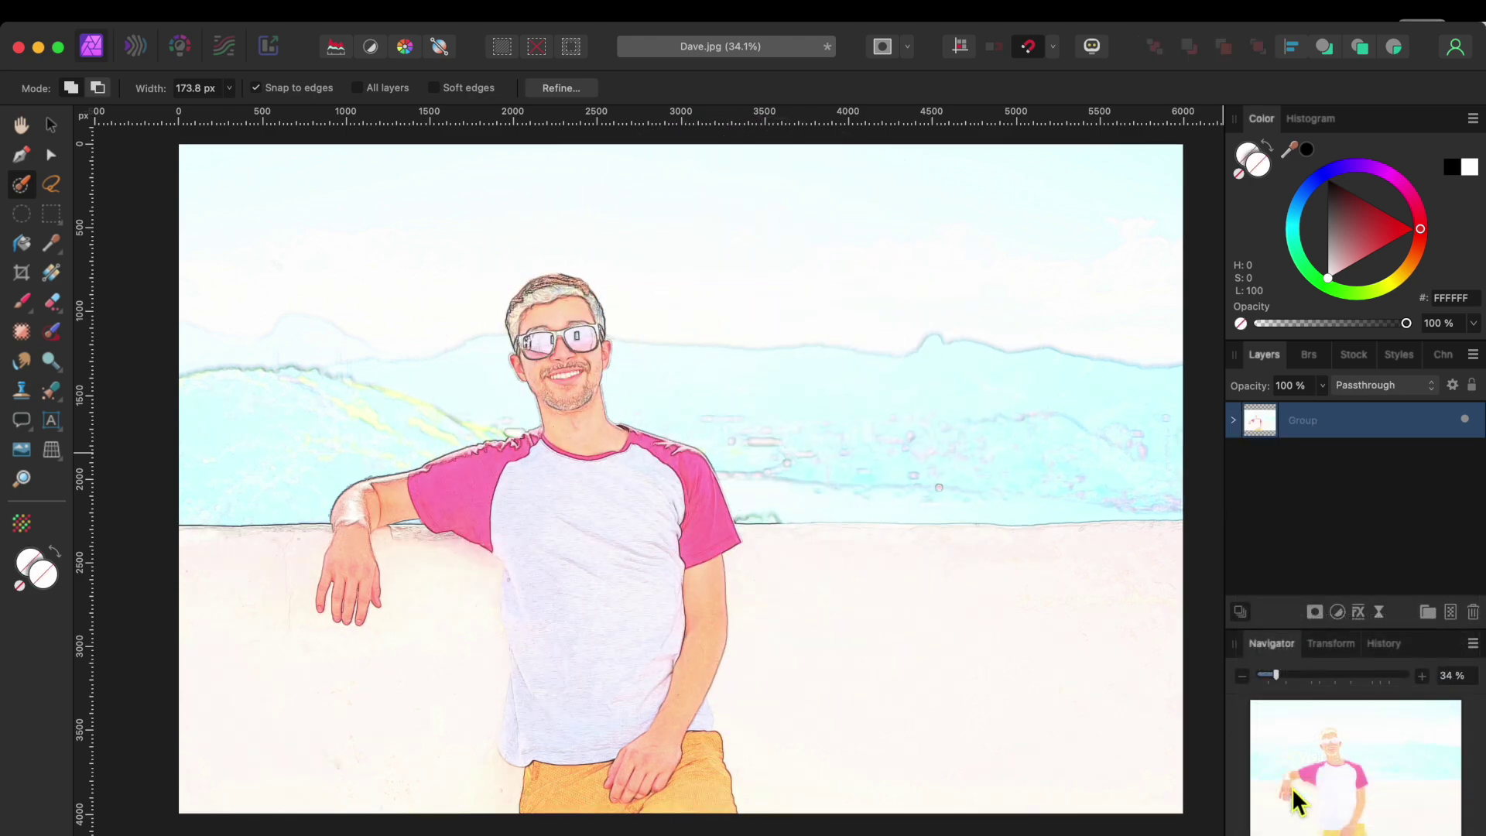
pyautogui.rightClick(1330, 429)
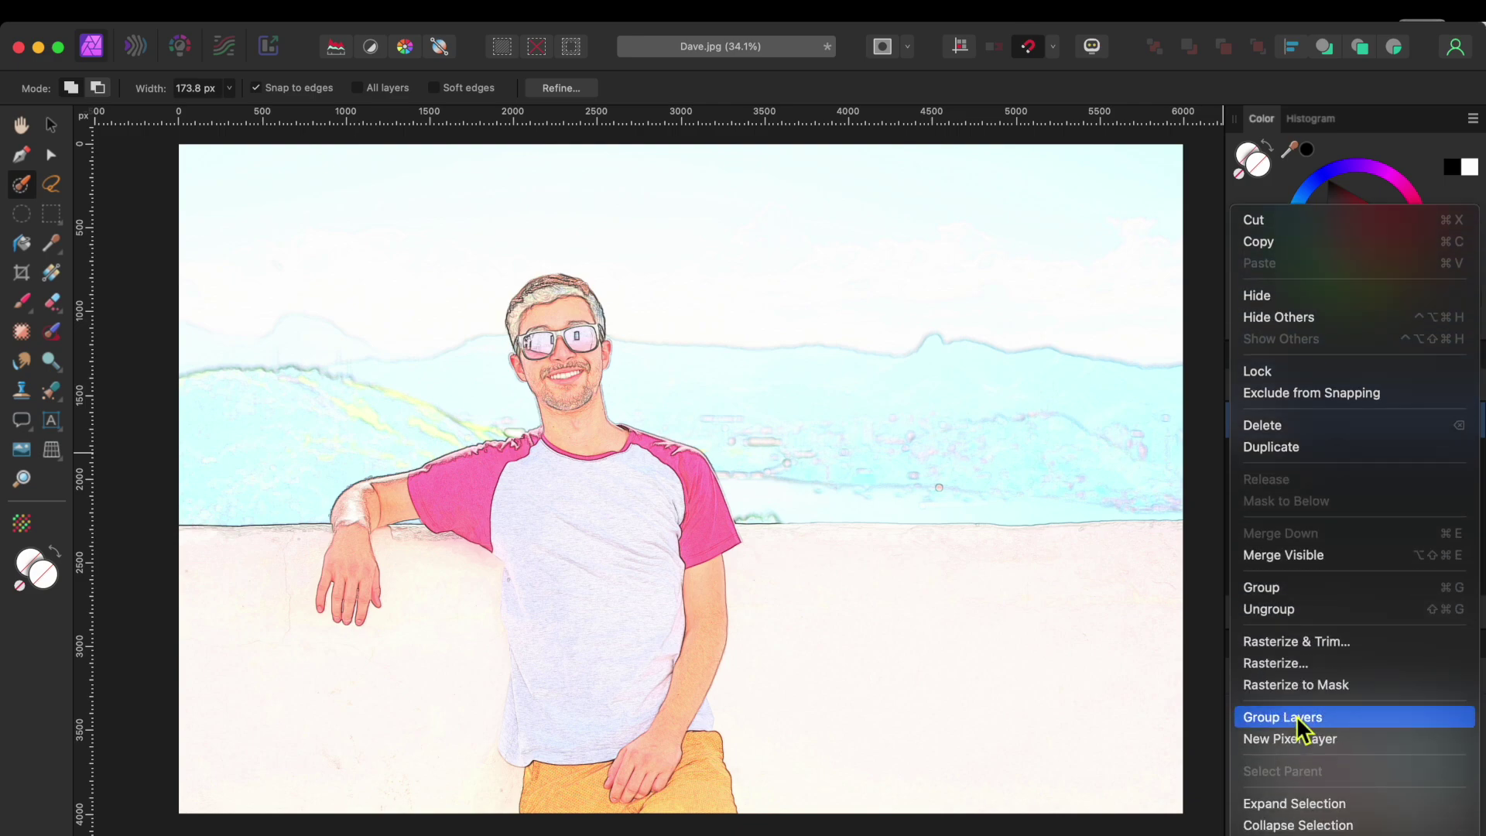
pyautogui.click(1298, 714)
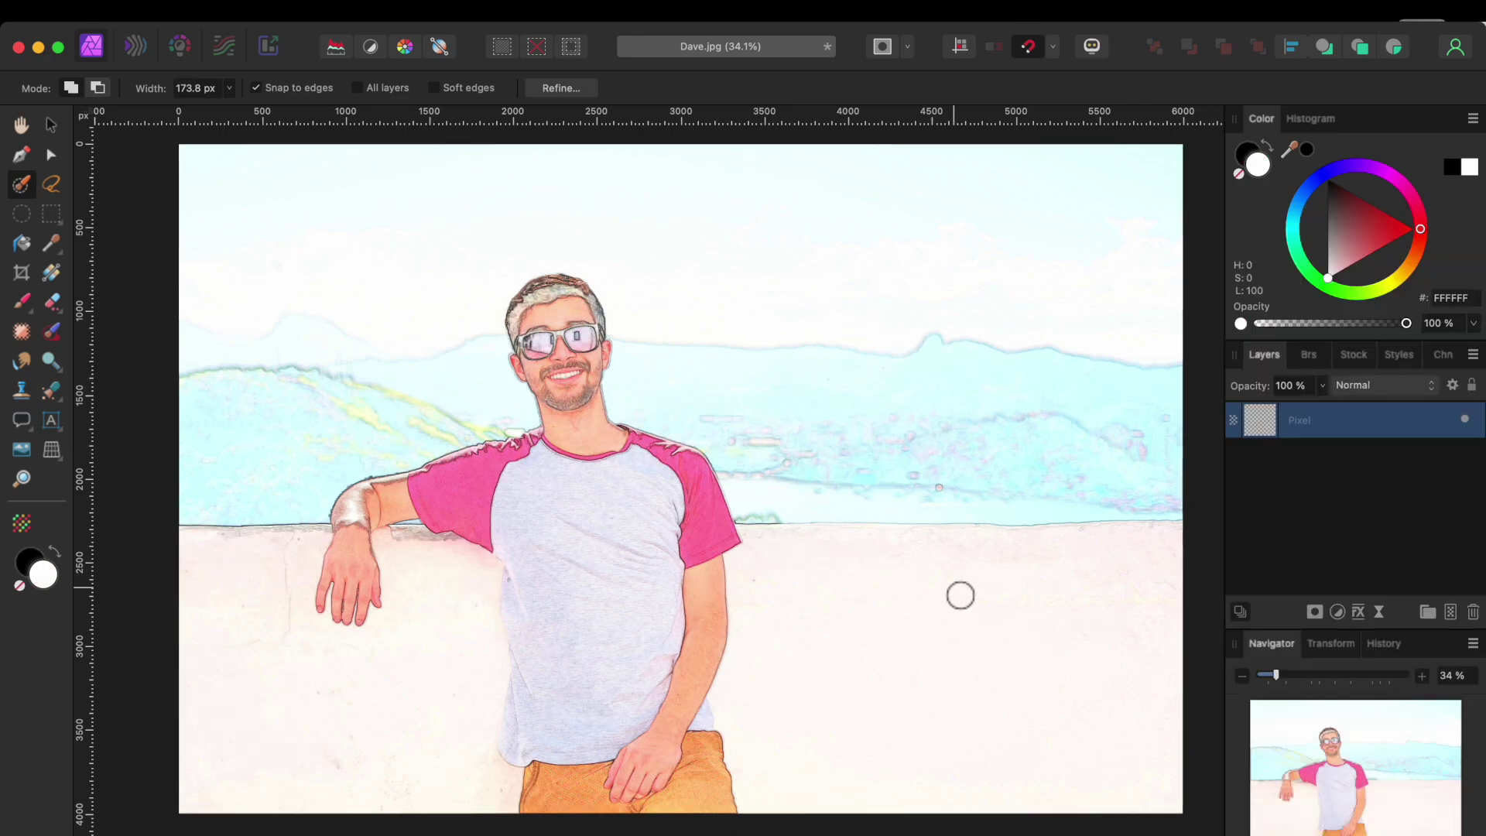
# Step: Select the wall to the left of the man with the Selection Brush, then reduce the brush width to 77.1 px
pyautogui.moveTo(255, 605)
pyautogui.mouseDown()
pyautogui.moveTo(252, 650)
pyautogui.moveTo(271, 557)
pyautogui.moveTo(206, 730)
pyautogui.moveTo(285, 663)
pyautogui.moveTo(451, 776)
pyautogui.moveTo(441, 611)
pyautogui.mouseUp()
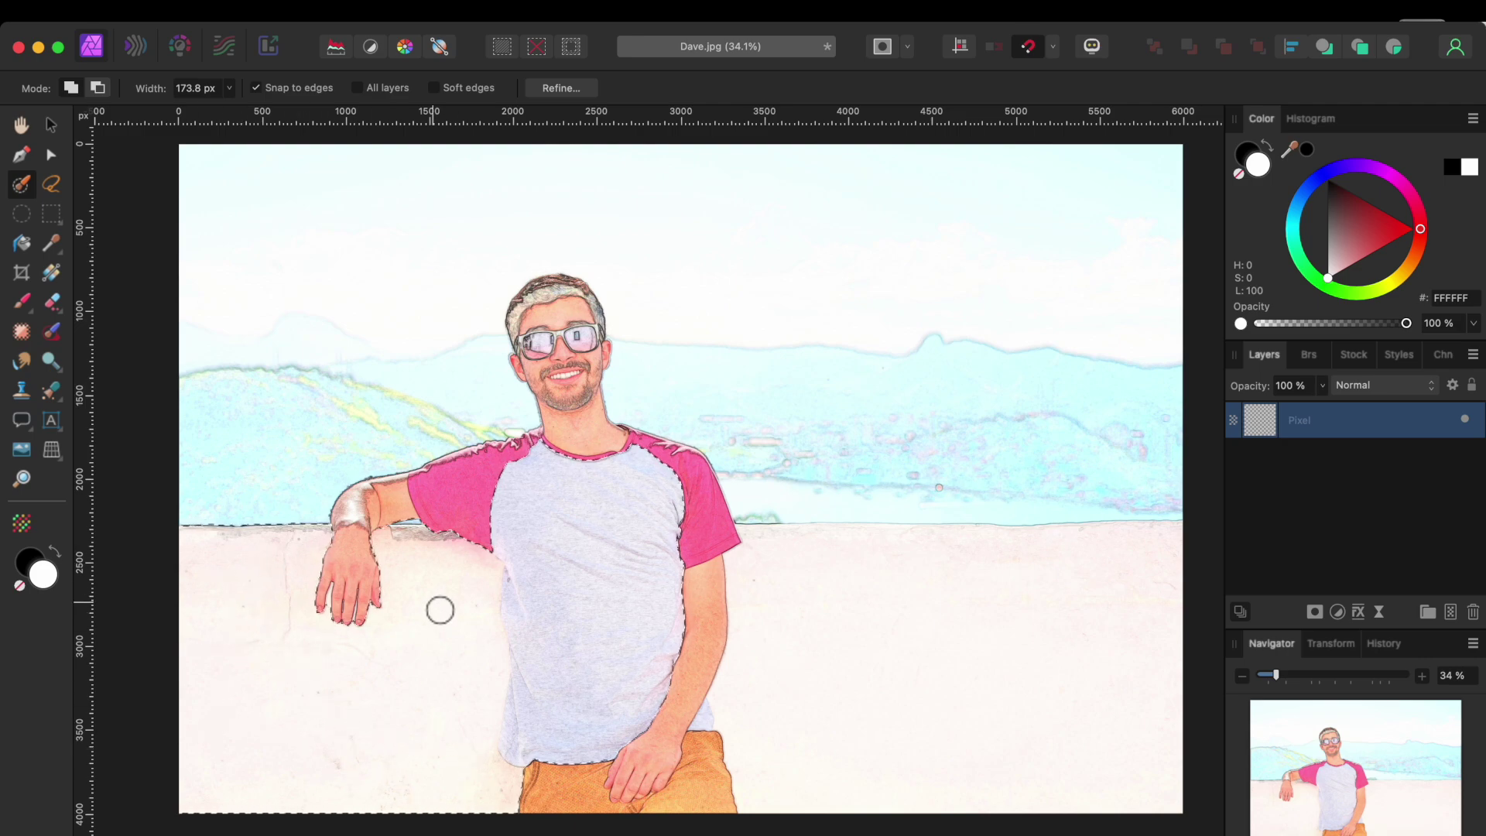
pyautogui.moveTo(220, 584)
pyautogui.mouseDown()
pyautogui.moveTo(276, 676)
pyautogui.moveTo(274, 635)
pyautogui.moveTo(344, 720)
pyautogui.moveTo(406, 712)
pyautogui.moveTo(411, 576)
pyautogui.moveTo(463, 569)
pyautogui.moveTo(459, 692)
pyautogui.moveTo(489, 688)
pyautogui.moveTo(481, 617)
pyautogui.moveTo(405, 699)
pyautogui.mouseUp()
pyautogui.scroll(5, 803, 658)
pyautogui.press('[')
pyautogui.press('[')
pyautogui.press('[')
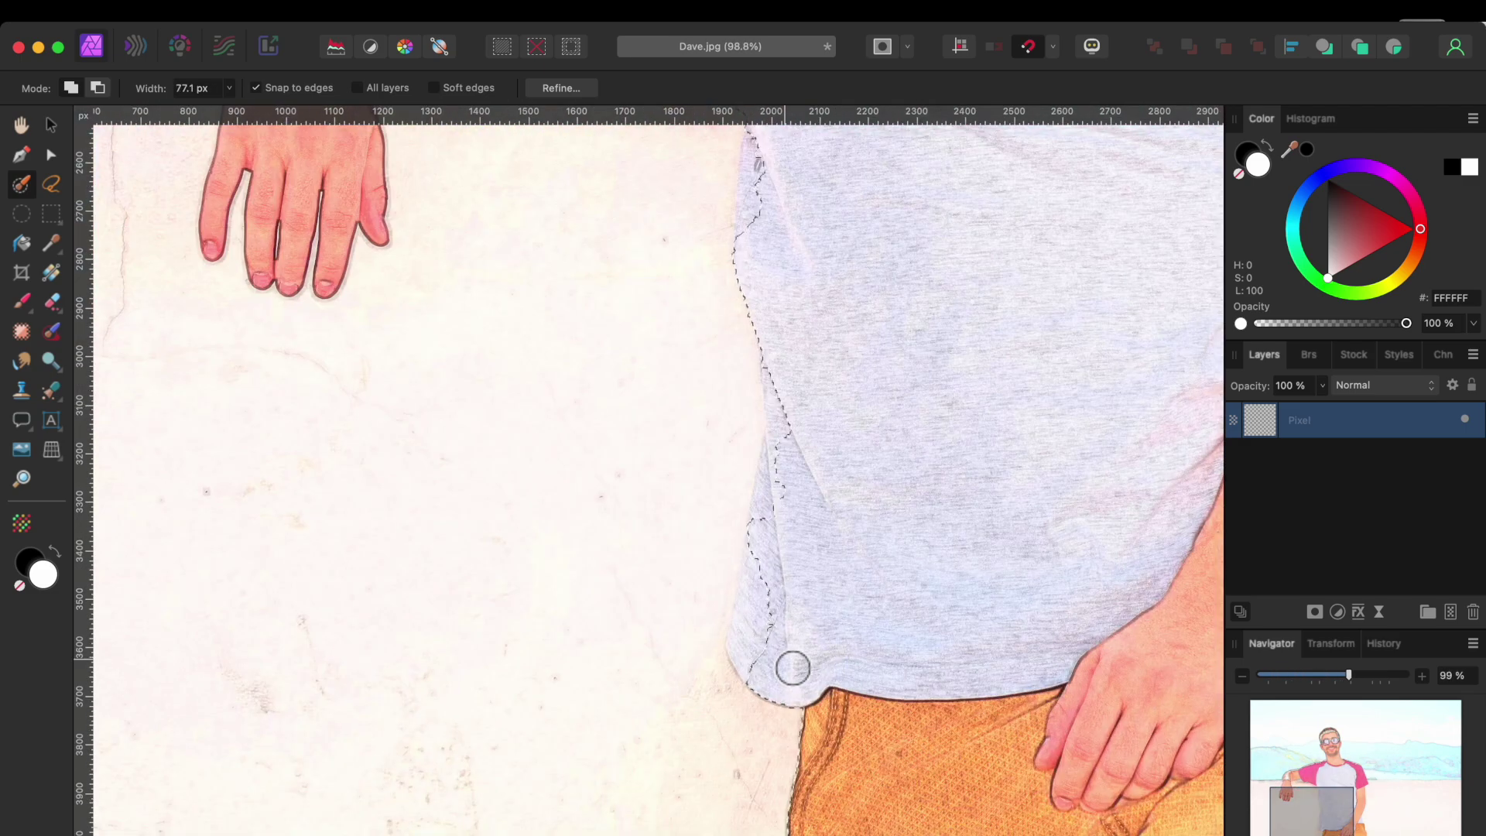
# Step: Extend the selection over the wall to the right of the man, working along his arm and enlarging the brush to 205.1 px
pyautogui.scroll(5, 797, 369)
pyautogui.hscroll(10, 727, 322)
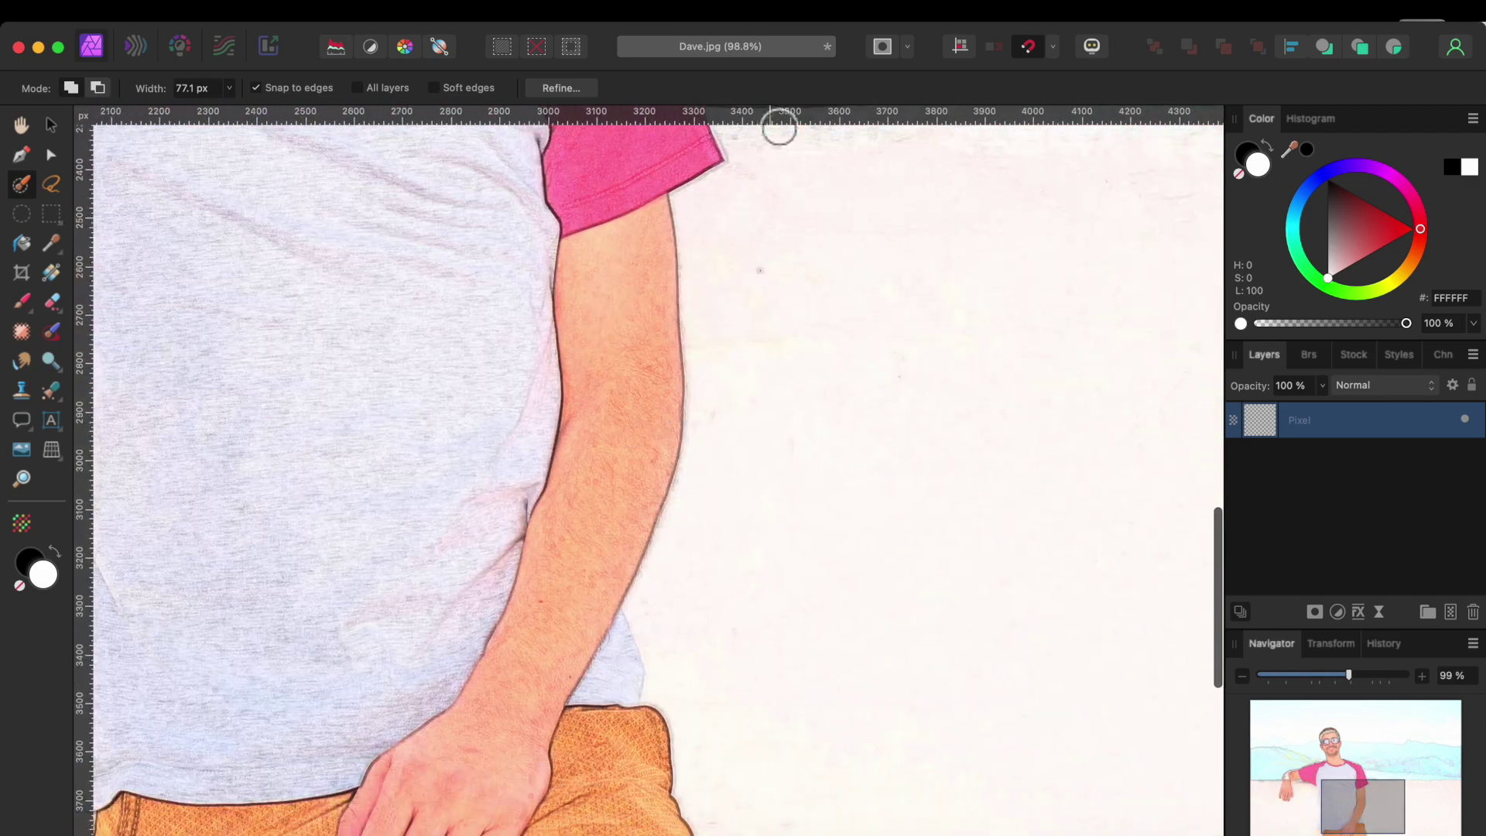
pyautogui.moveTo(697, 240)
pyautogui.mouseDown()
pyautogui.moveTo(665, 389)
pyautogui.moveTo(644, 795)
pyautogui.moveTo(531, 637)
pyautogui.mouseUp()
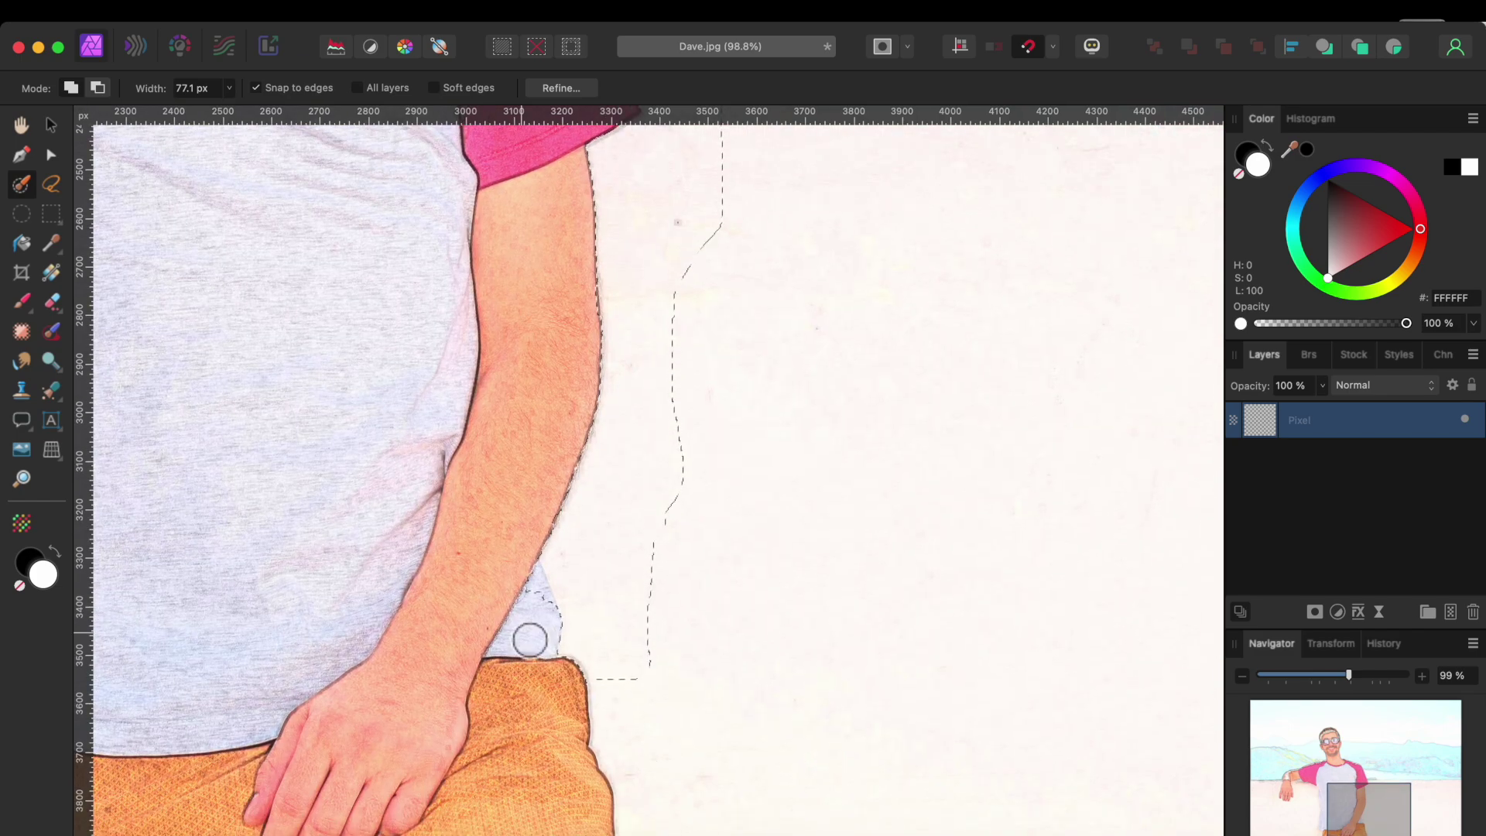
pyautogui.scroll(-2, 676, 656)
pyautogui.scroll(-2, 806, 600)
pyautogui.scroll(-5, 833, 640)
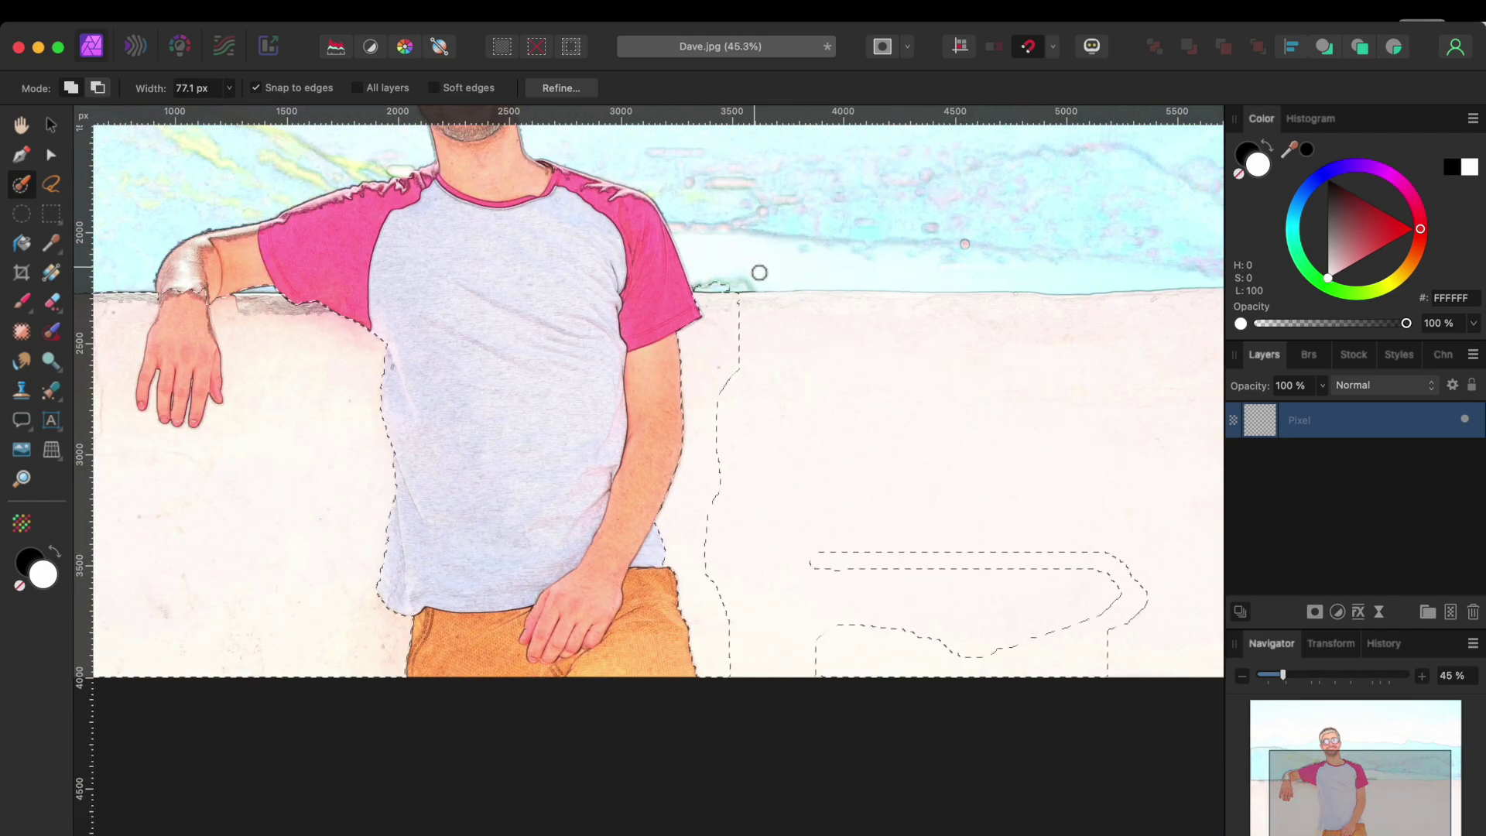
pyautogui.press(']')
pyautogui.press(']')
pyautogui.press(']')
pyautogui.press(']')
pyautogui.moveTo(918, 402)
pyautogui.mouseDown()
pyautogui.moveTo(1164, 421)
pyautogui.moveTo(1081, 614)
pyautogui.mouseUp()
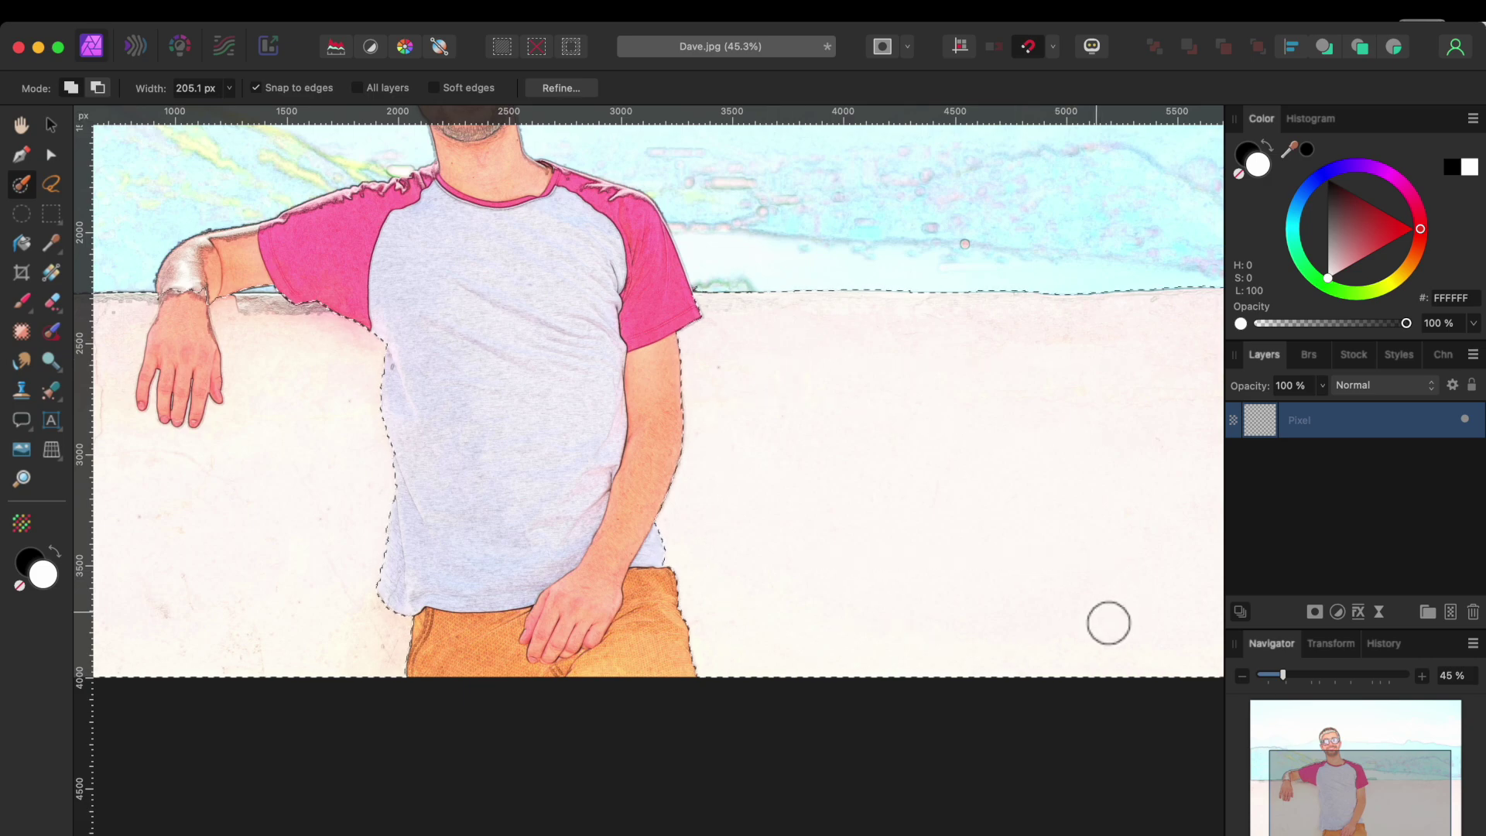
# Step: Remove the man's hand resting over the wall from the selection using a 91 px Selection Brush
pyautogui.hscroll(-2, 209, 400)
pyautogui.scroll(5, 216, 482)
pyautogui.press('[')
pyautogui.press('[')
pyautogui.press('[')
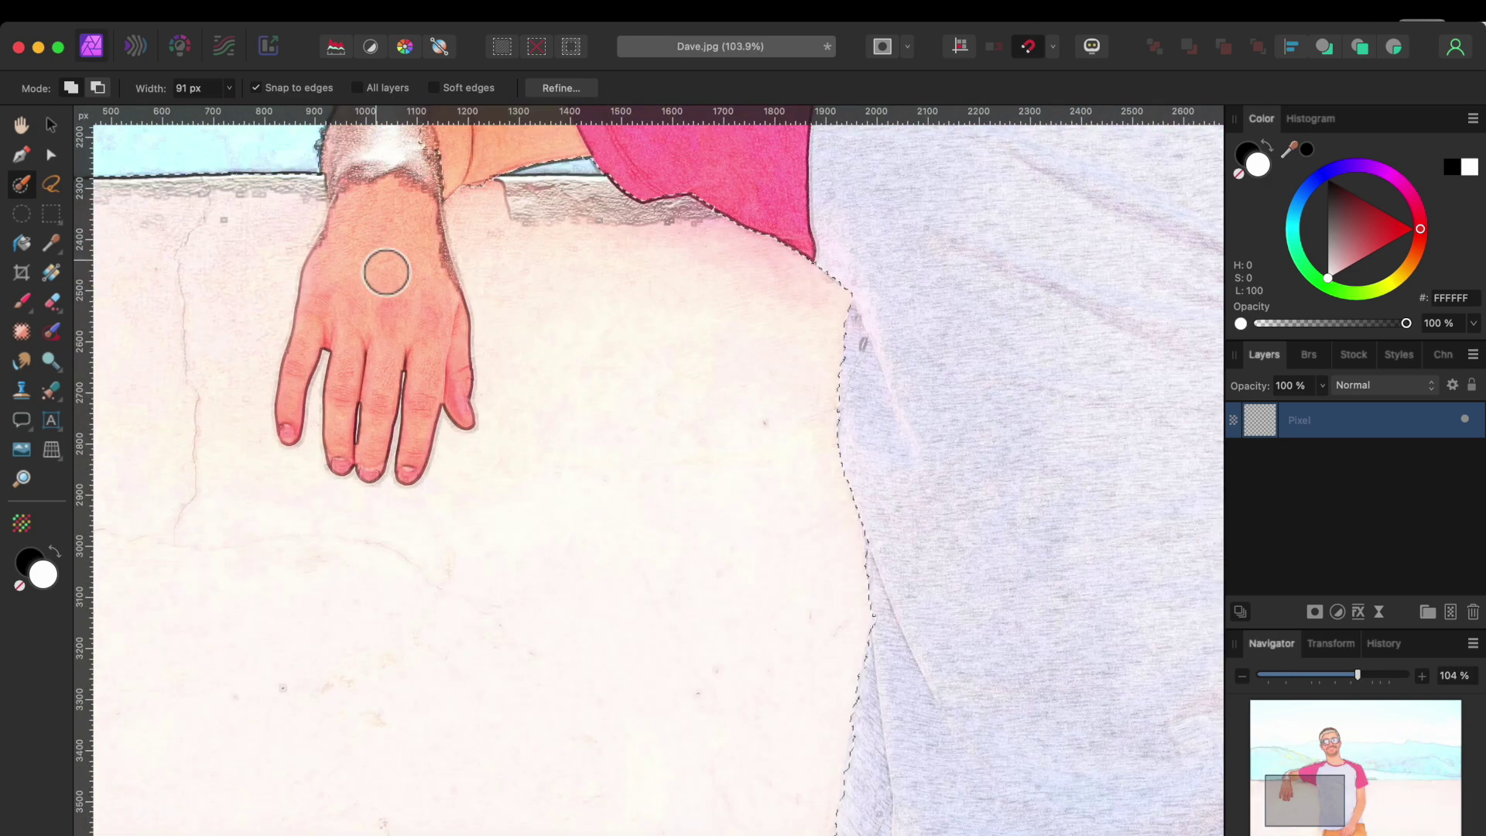
pyautogui.moveTo(383, 288); pyautogui.dragTo(398, 225)
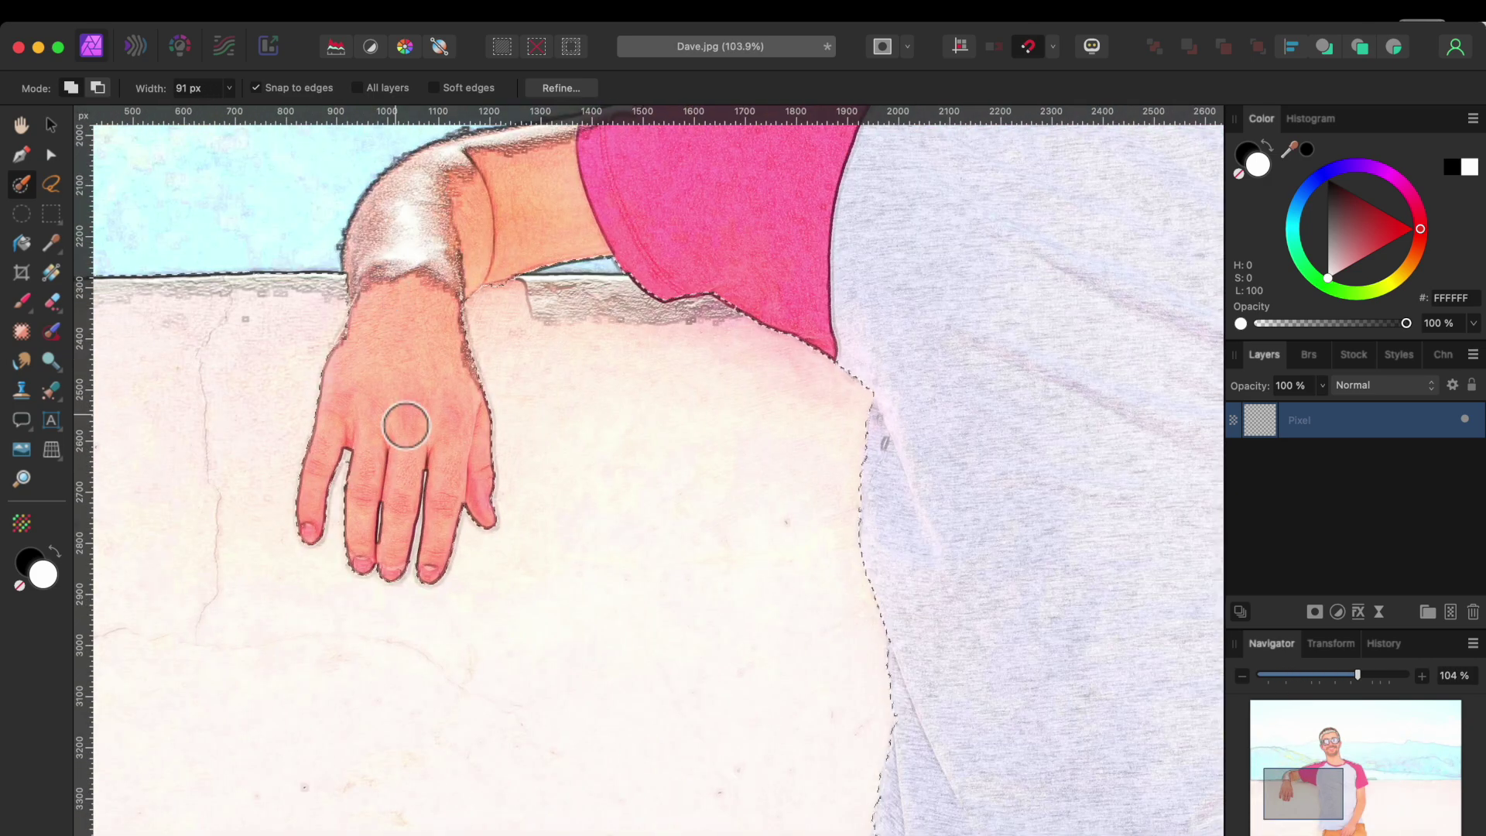
pyautogui.scroll(-6, 405, 425)
pyautogui.scroll(2, 399, 419)
pyautogui.hscroll(-1, 400, 419)
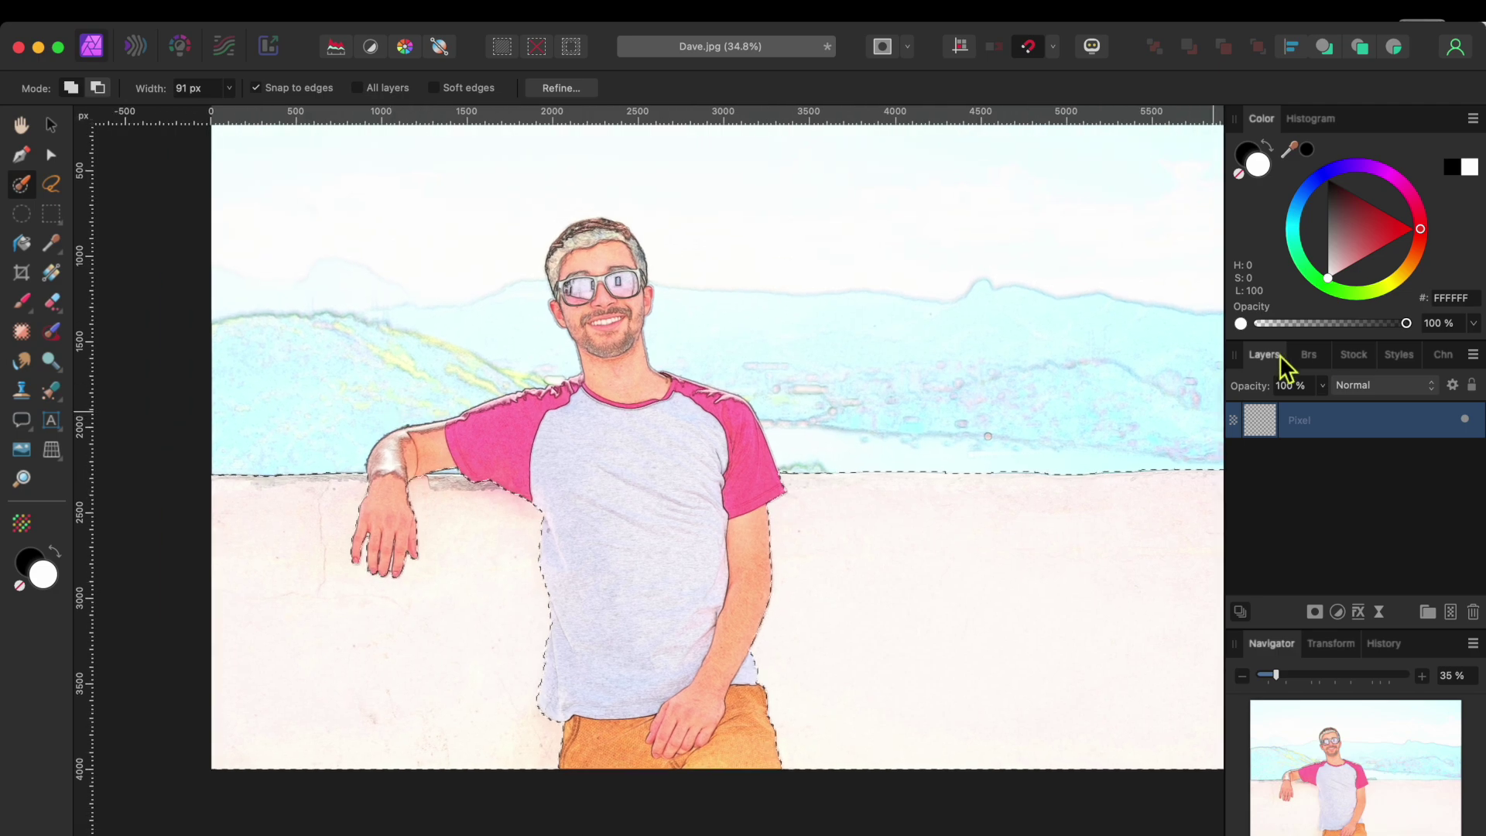
# Step: Choose the Smooth Bleeding brush from the Watercolors brush category
pyautogui.click(1310, 355)
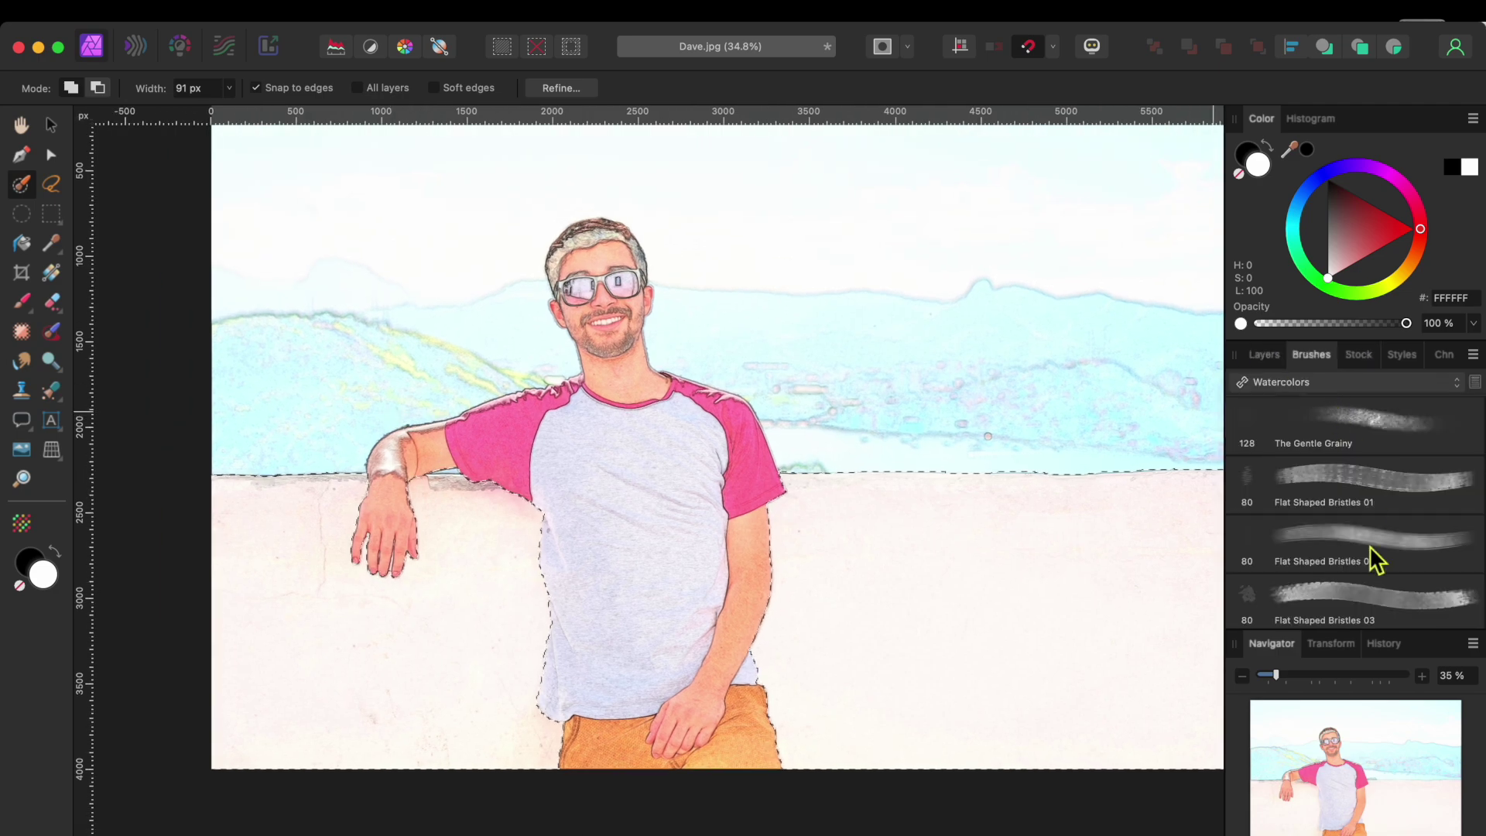
pyautogui.click(1332, 384)
pyautogui.click(1331, 384)
pyautogui.click(1372, 582)
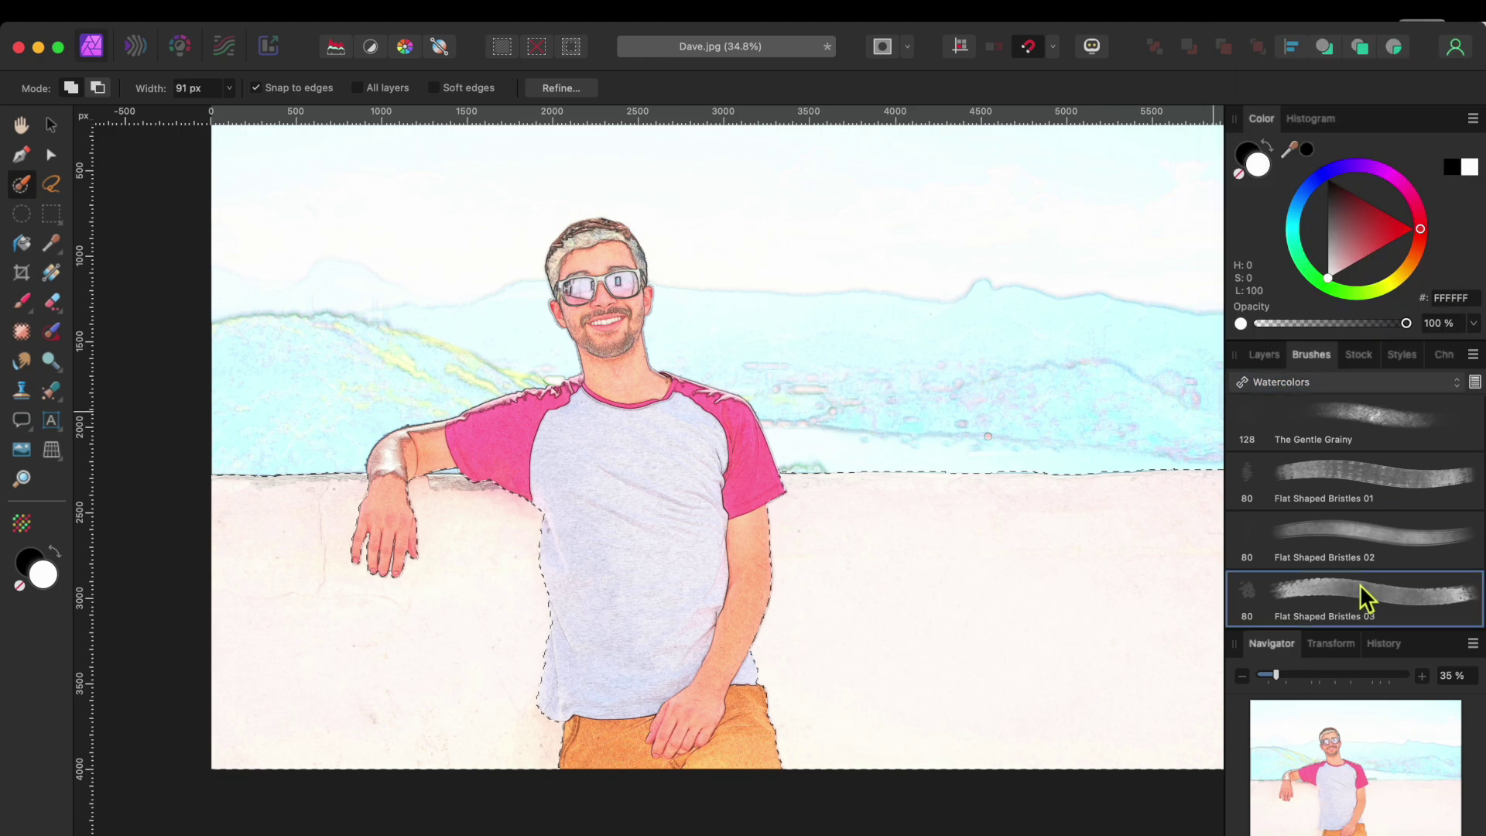
pyautogui.scroll(-5, 1363, 572)
pyautogui.scroll(-2, 1363, 572)
pyautogui.click(1385, 577)
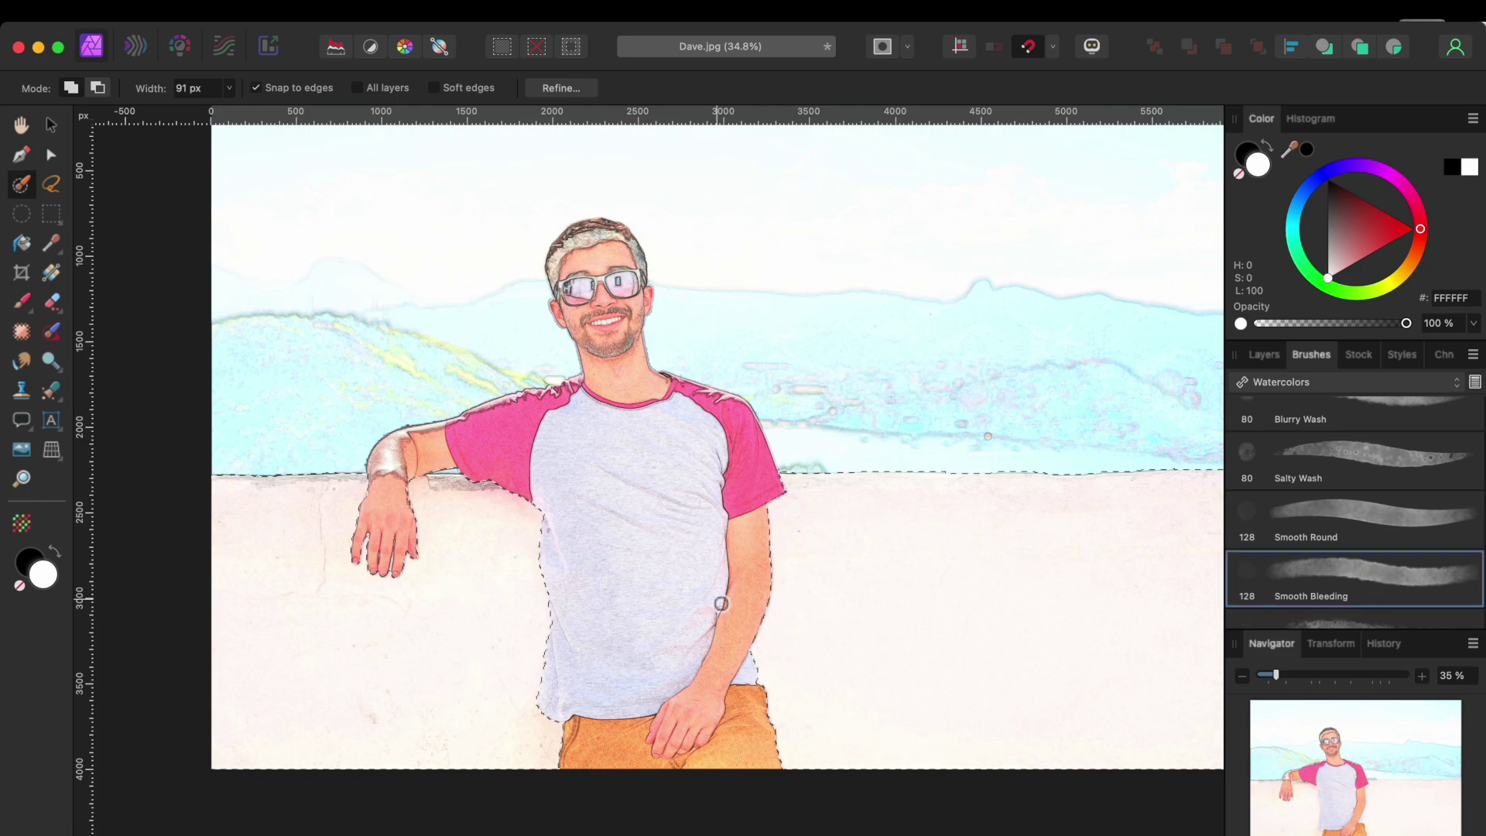
# Step: Enlarge the Selection Brush to 368.2 px and set the active colour to the muted ochre A18426
pyautogui.press(']')
pyautogui.press(']')
pyautogui.press(']')
pyautogui.press(']')
pyautogui.press(']')
pyautogui.click(1406, 268)
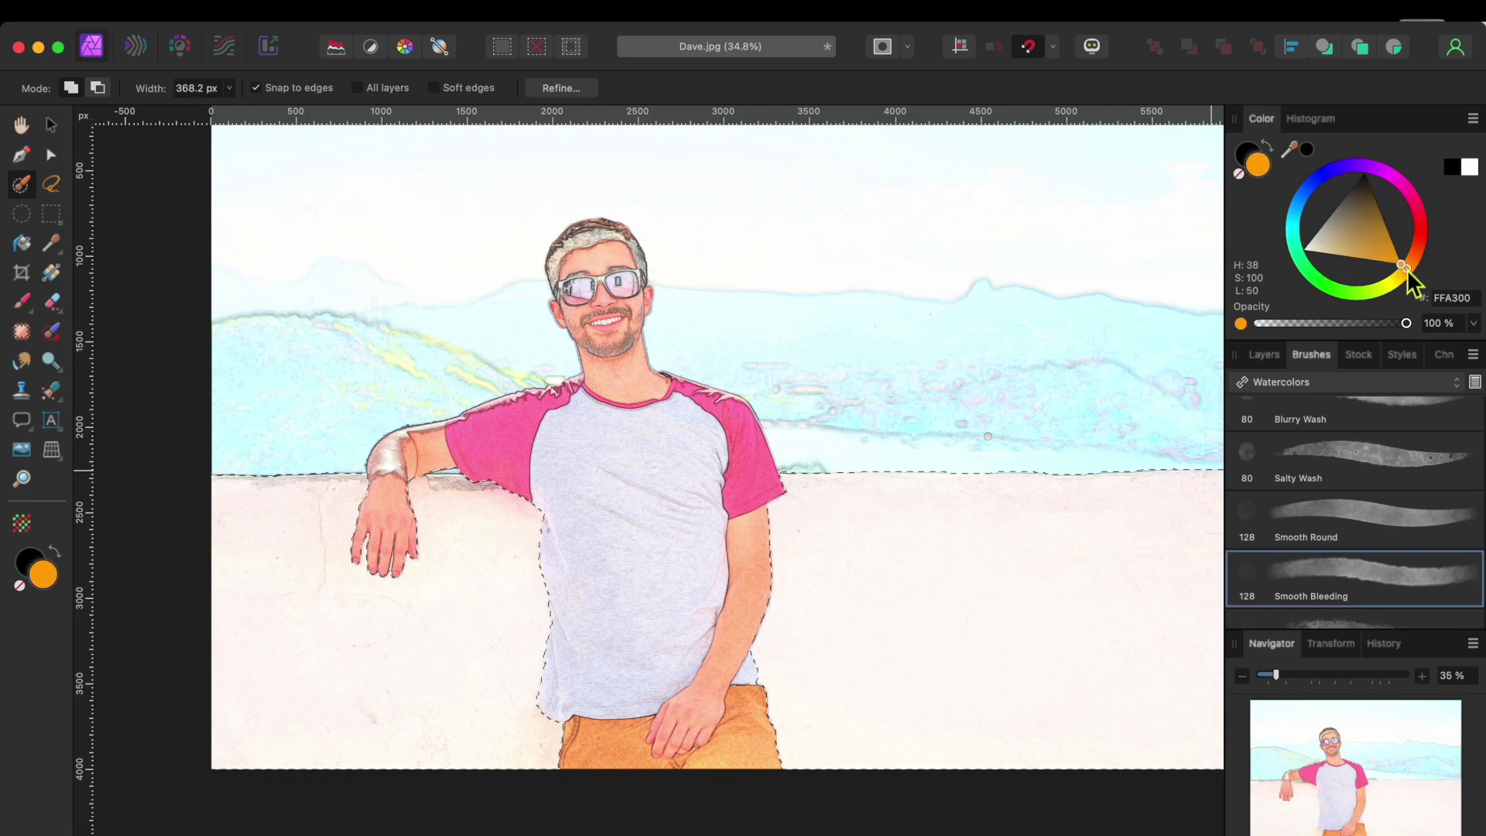
pyautogui.moveTo(1404, 277); pyautogui.dragTo(1382, 263)
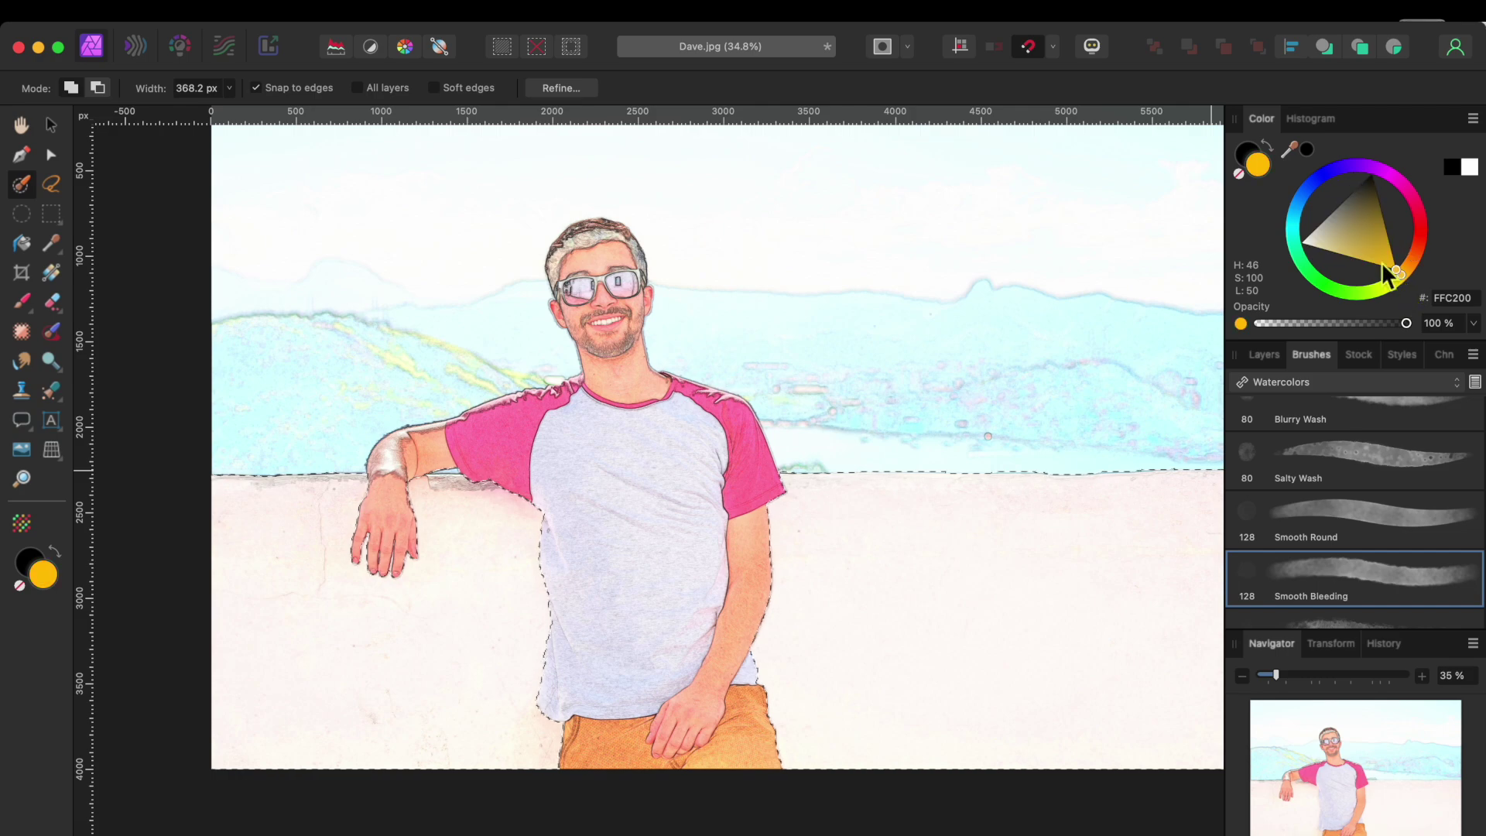
pyautogui.click(1374, 230)
# Step: Paint the selected wall on both sides of the man with the Smooth Bleeding watercolour brush at 517.8 px
pyautogui.click(22, 302)
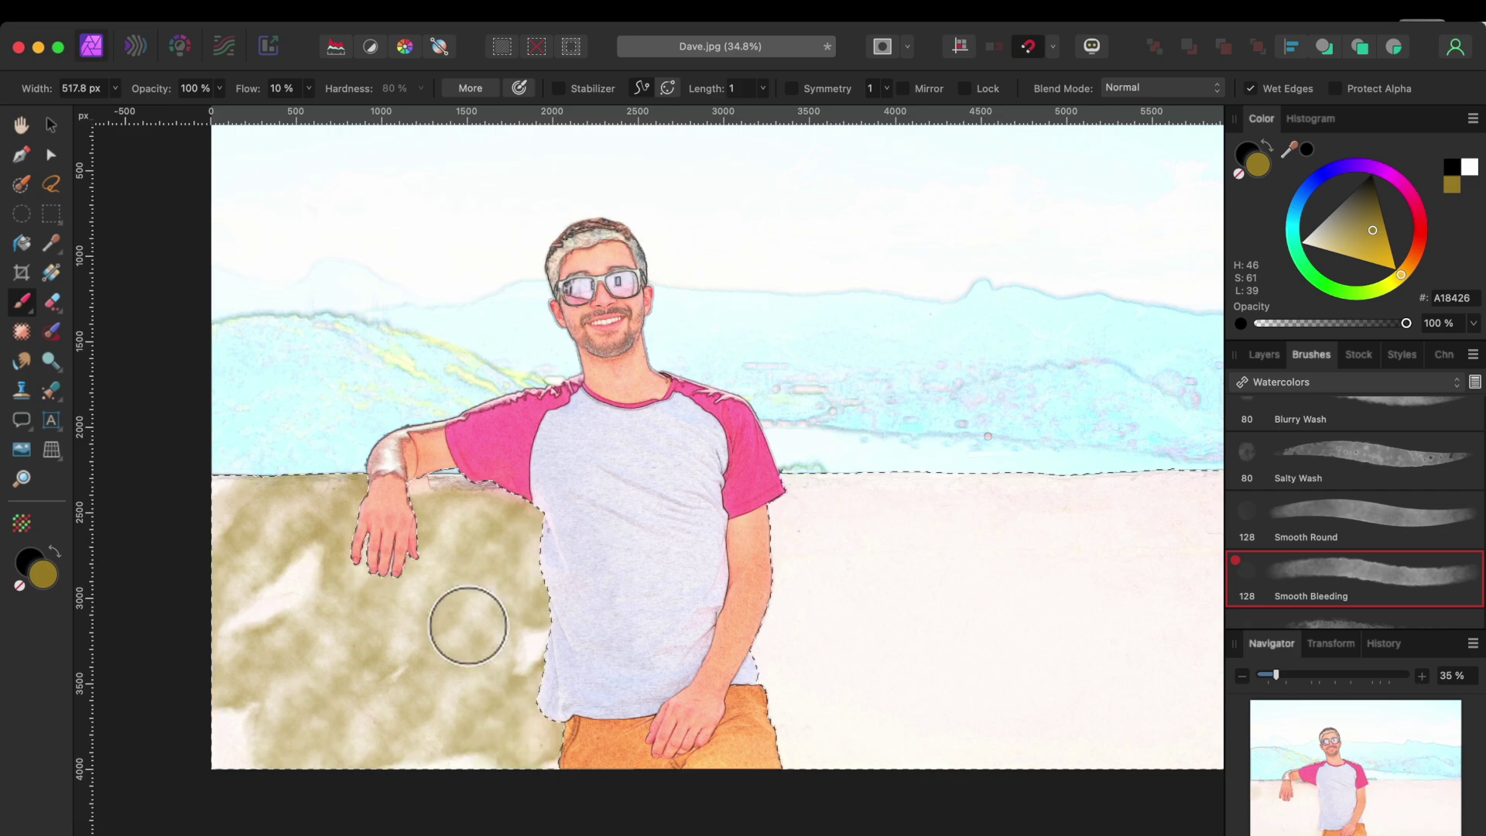
pyautogui.moveTo(179, 690); pyautogui.dragTo(246, 668)
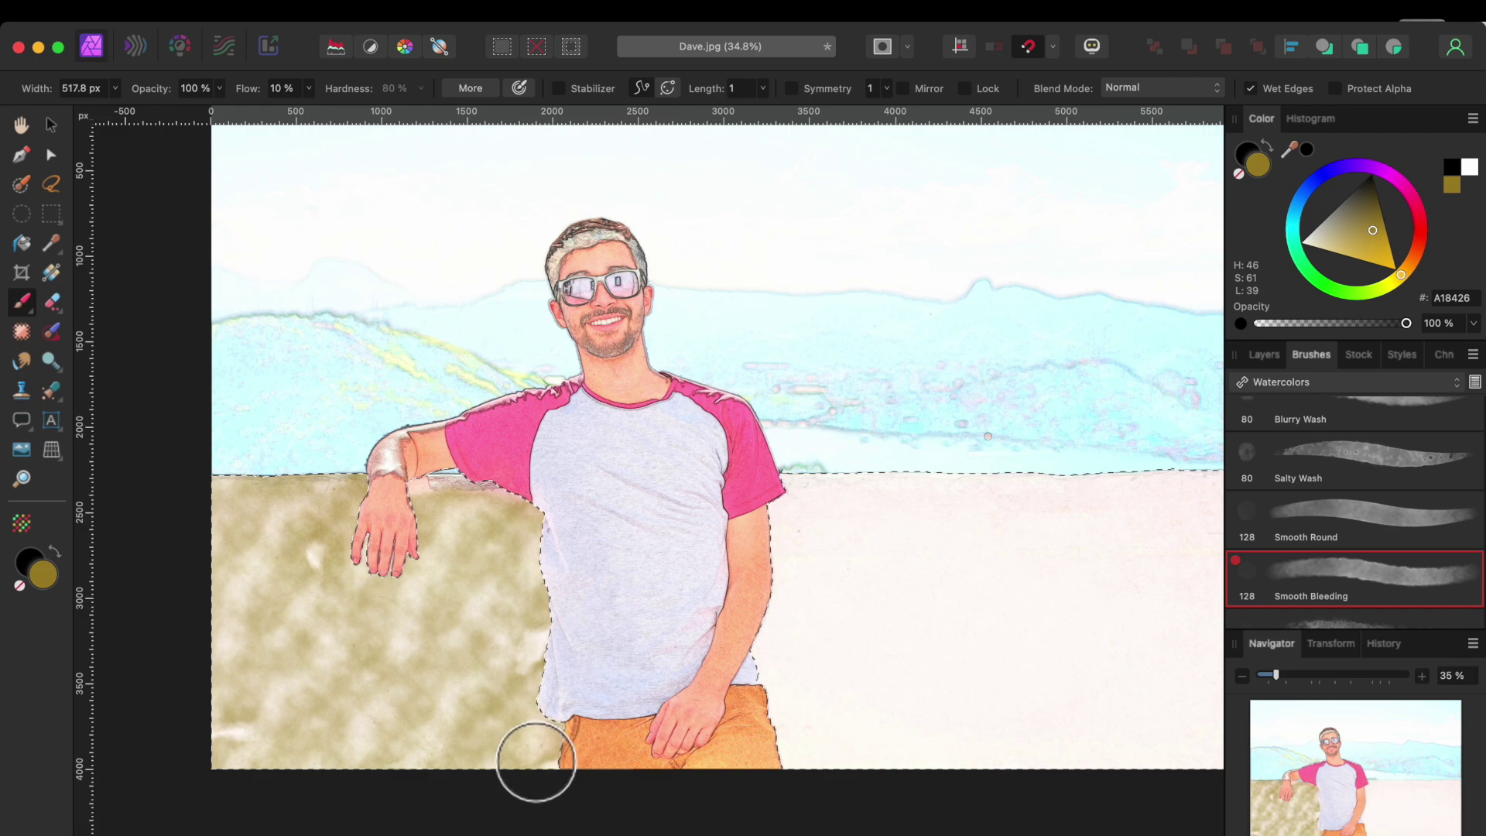
pyautogui.moveTo(826, 759)
pyautogui.mouseDown()
pyautogui.moveTo(878, 595)
pyautogui.moveTo(798, 751)
pyautogui.mouseUp()
pyautogui.moveTo(797, 501)
pyautogui.mouseDown()
pyautogui.moveTo(1196, 500)
pyautogui.moveTo(930, 539)
pyautogui.moveTo(1179, 538)
pyautogui.moveTo(965, 633)
pyautogui.moveTo(966, 657)
pyautogui.moveTo(1126, 766)
pyautogui.moveTo(987, 772)
pyautogui.moveTo(1055, 729)
pyautogui.moveTo(1178, 740)
pyautogui.moveTo(1199, 691)
pyautogui.moveTo(1197, 588)
pyautogui.moveTo(1048, 644)
pyautogui.moveTo(838, 579)
pyautogui.moveTo(951, 530)
pyautogui.moveTo(1020, 610)
pyautogui.moveTo(1146, 577)
pyautogui.moveTo(1209, 539)
pyautogui.moveTo(1029, 627)
pyautogui.mouseUp()
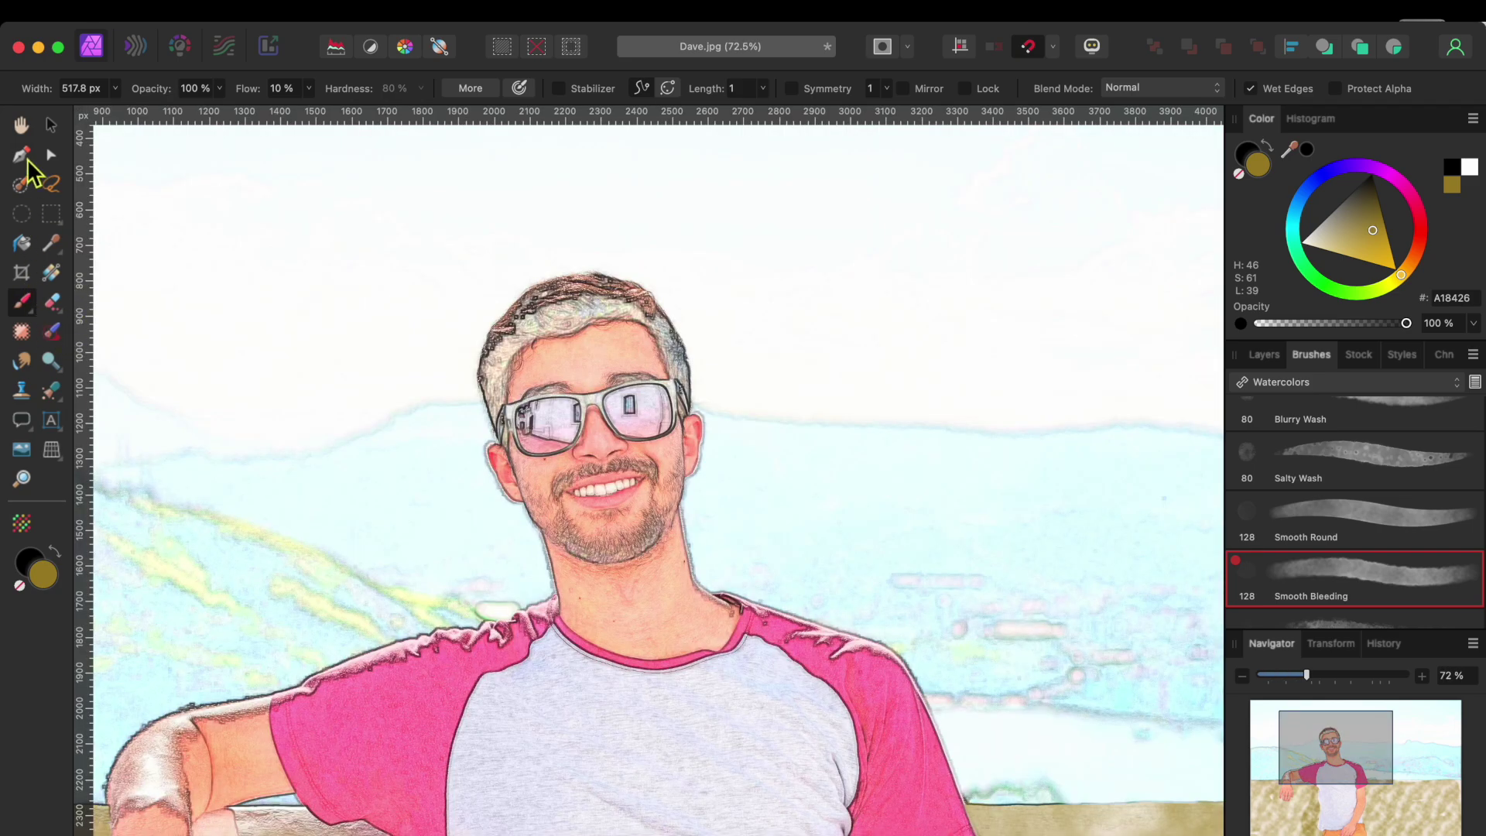
# Step: Start a Pen path where the man's jaw meets his neck and trace it along the jawline and chin
pyautogui.click(24, 156)
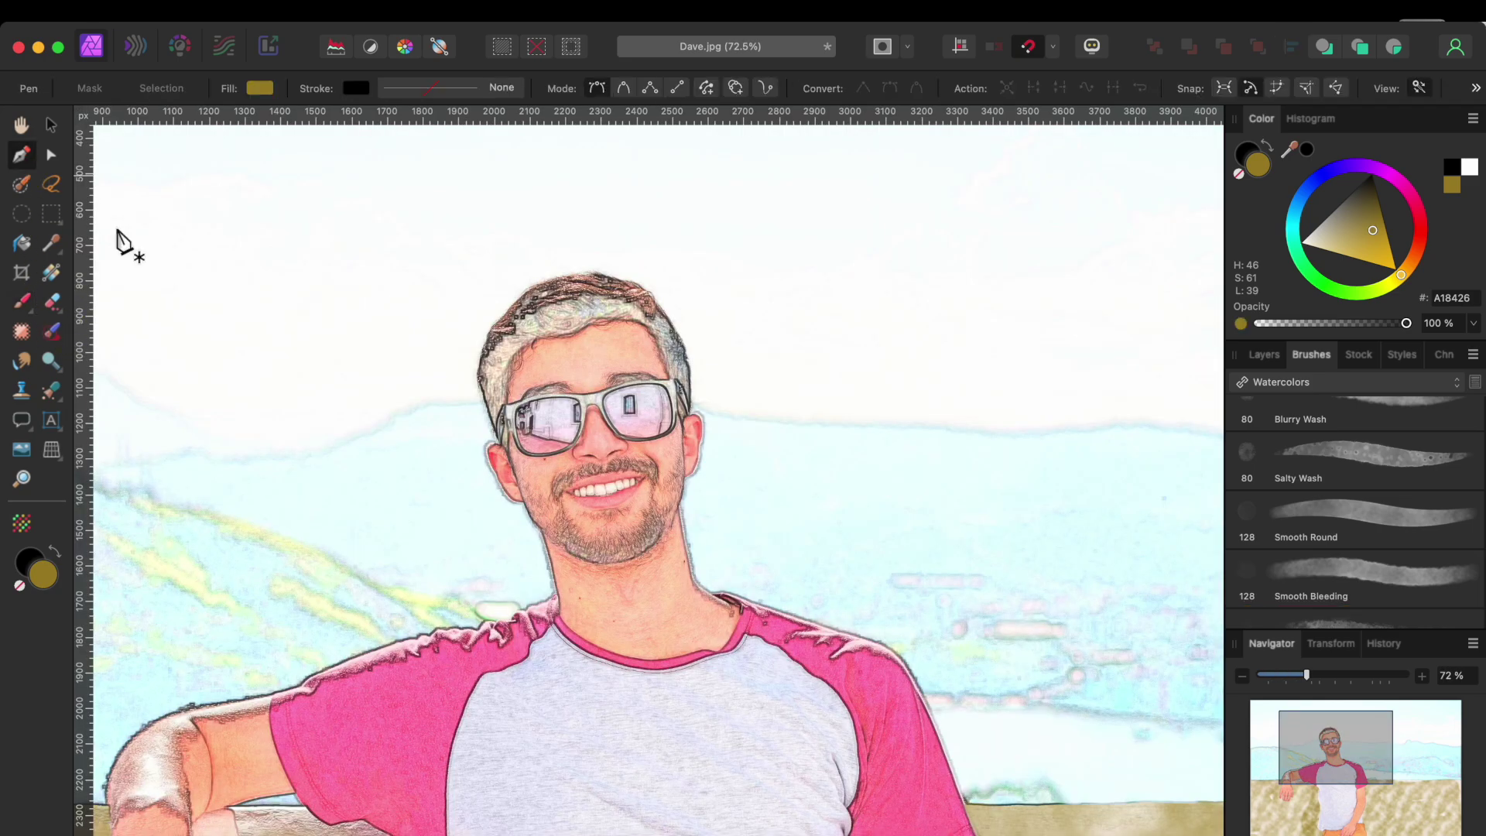
pyautogui.click(542, 531)
pyautogui.scroll(5, 542, 531)
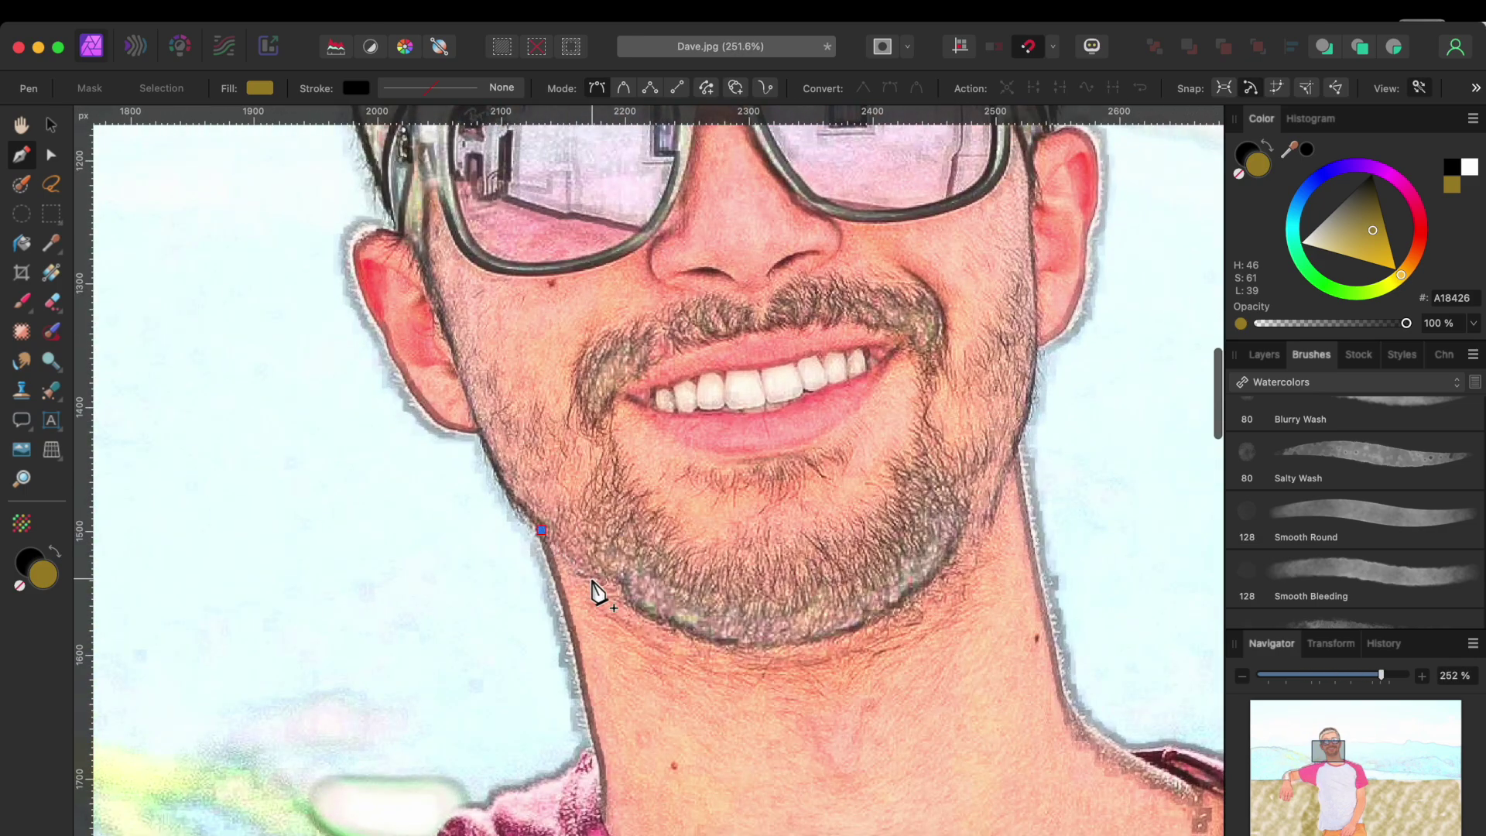
pyautogui.click(594, 579)
pyautogui.click(665, 621)
pyautogui.click(761, 642)
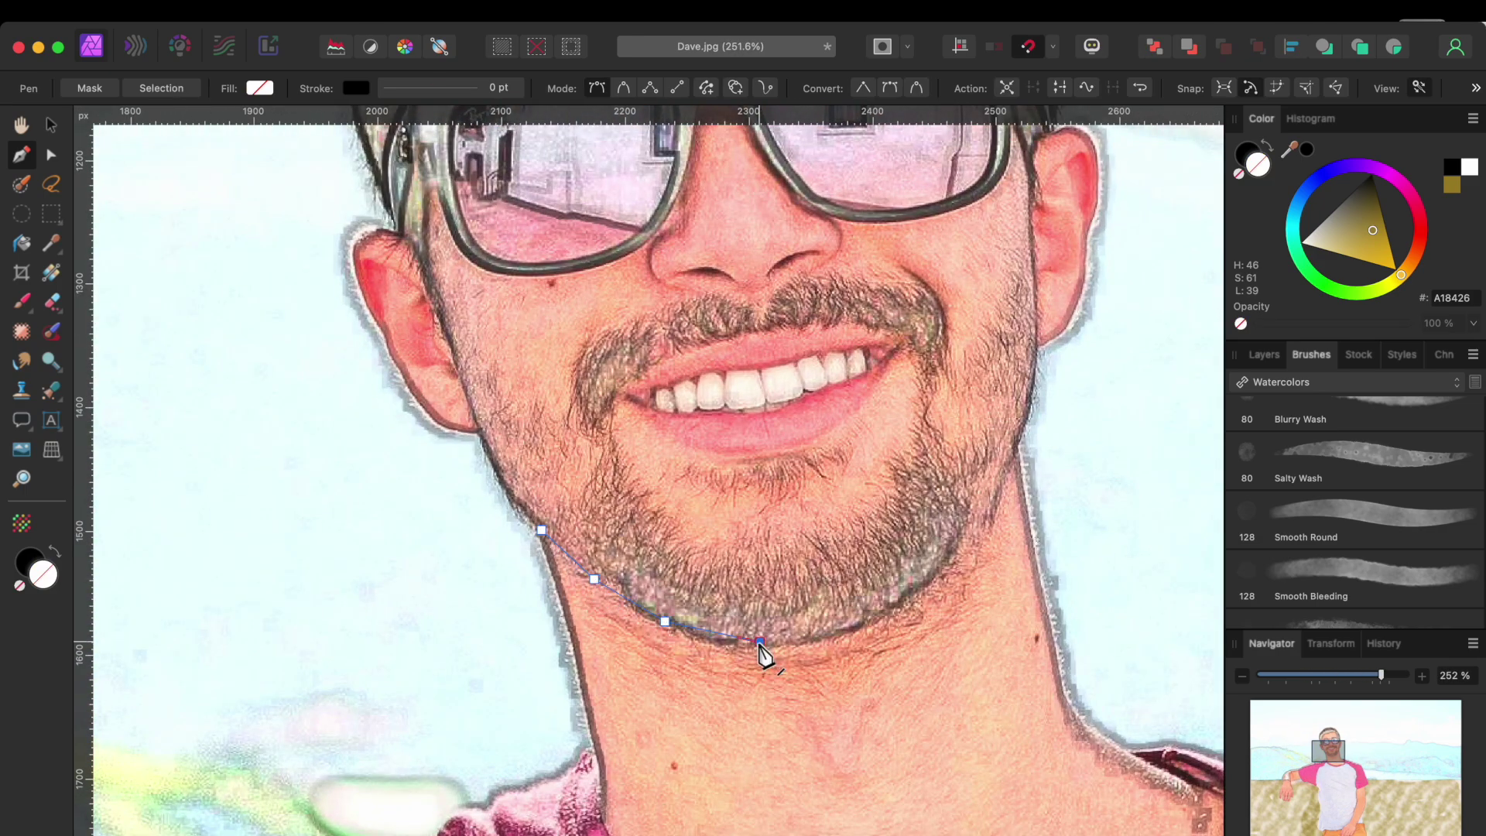
pyautogui.click(898, 600)
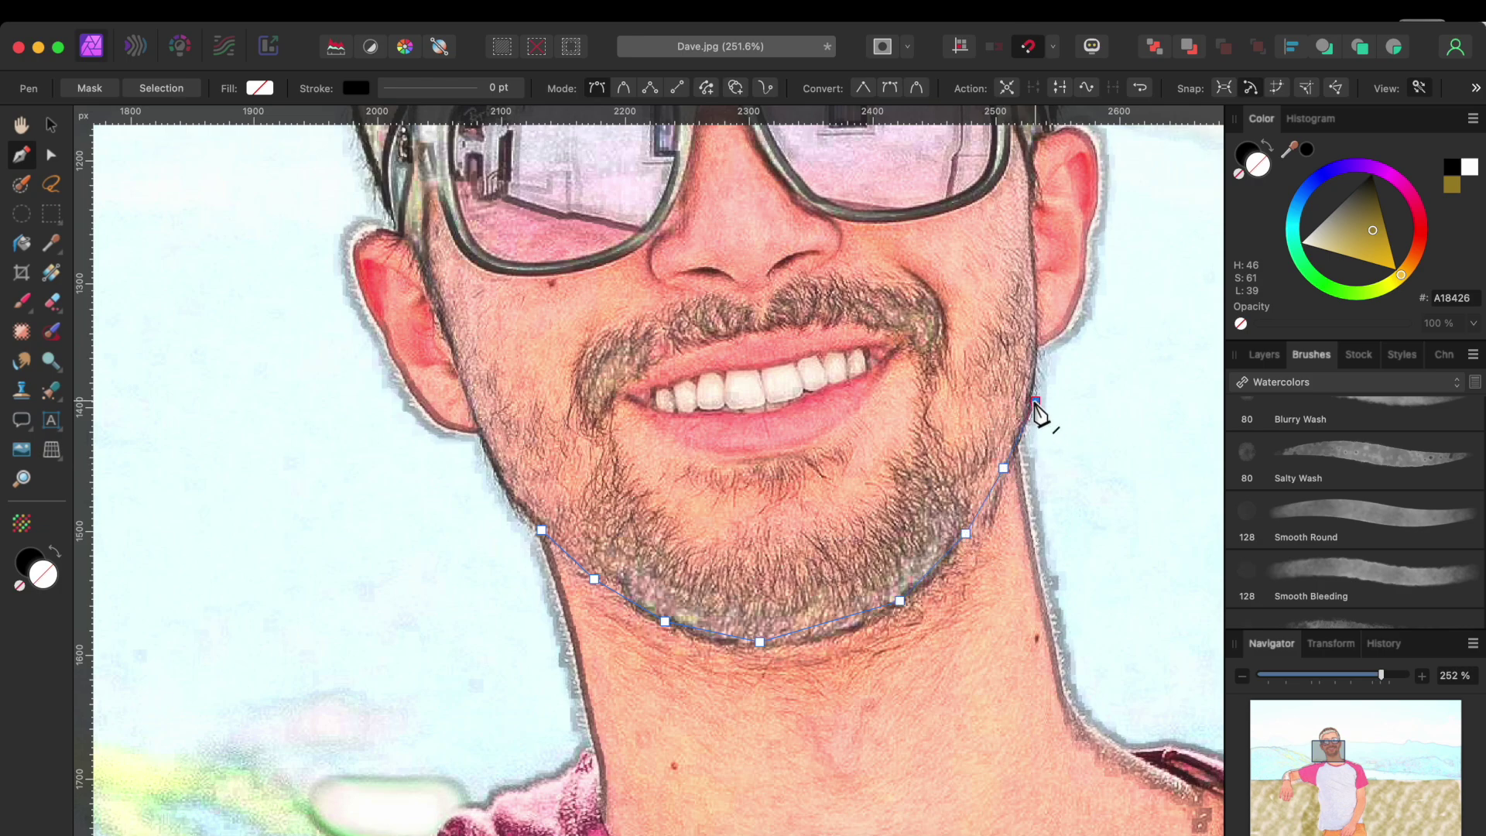
# Step: Continue the path up from the jaw around the ear on the picture's right, ending at the glasses arm
pyautogui.click(1038, 349)
pyautogui.click(1074, 308)
pyautogui.click(1088, 245)
pyautogui.click(1098, 204)
pyautogui.click(1098, 148)
pyautogui.scroll(3, 1112, 149)
pyautogui.click(1079, 125)
pyautogui.click(1057, 129)
pyautogui.scroll(3, 1057, 129)
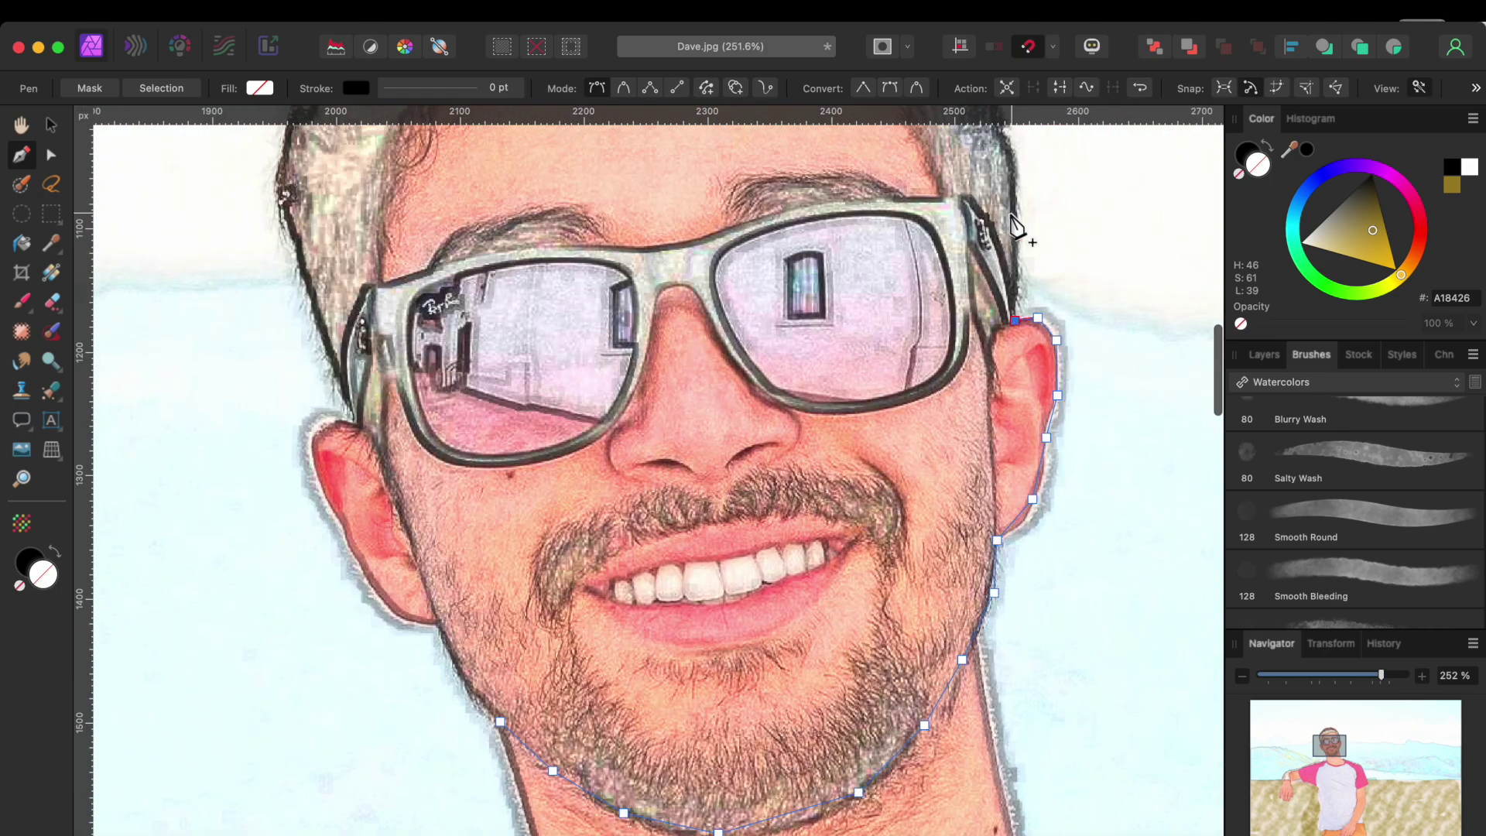
# Step: Extend the path from that ear up the side of the hair and across the top of the head
pyautogui.click(1015, 210)
pyautogui.scroll(8, 1015, 210)
pyautogui.click(940, 416)
pyautogui.click(844, 263)
pyautogui.click(743, 211)
pyautogui.click(654, 188)
pyautogui.click(572, 192)
pyautogui.click(457, 223)
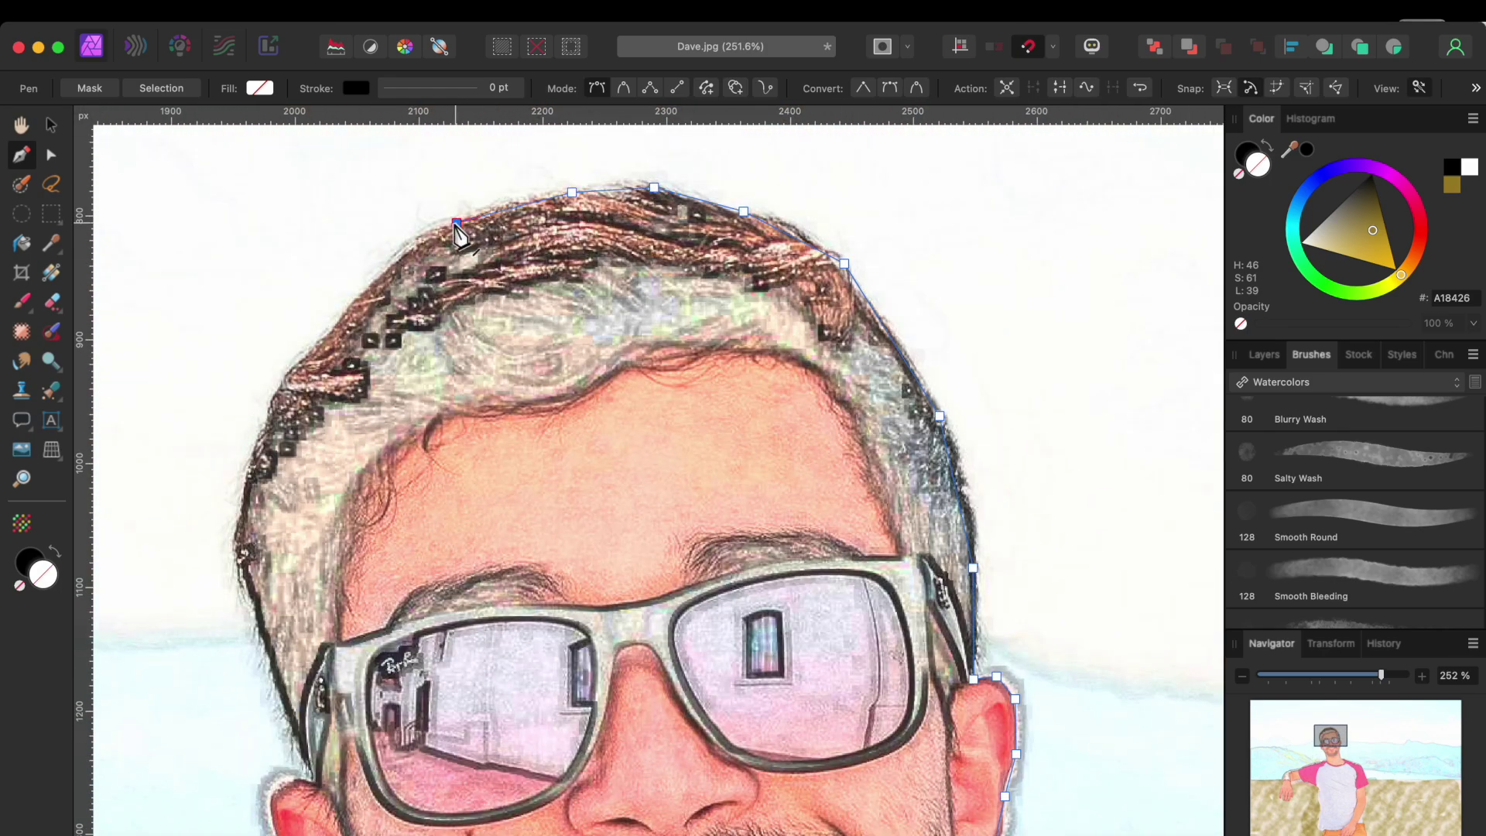
pyautogui.click(395, 282)
# Step: Carry the path down the other side of the hair to where the glasses arm meets the second ear
pyautogui.scroll(-3, 394, 282)
pyautogui.click(404, 288)
pyautogui.scroll(-4, 404, 288)
pyautogui.click(414, 327)
pyautogui.click(452, 442)
pyautogui.click(472, 491)
# Step: Trace around the second ear down to the jaw and close the head outline at its starting node
pyautogui.click(432, 505)
pyautogui.click(428, 534)
pyautogui.click(451, 588)
pyautogui.click(488, 661)
pyautogui.click(526, 690)
pyautogui.click(549, 698)
pyautogui.scroll(-4, 546, 699)
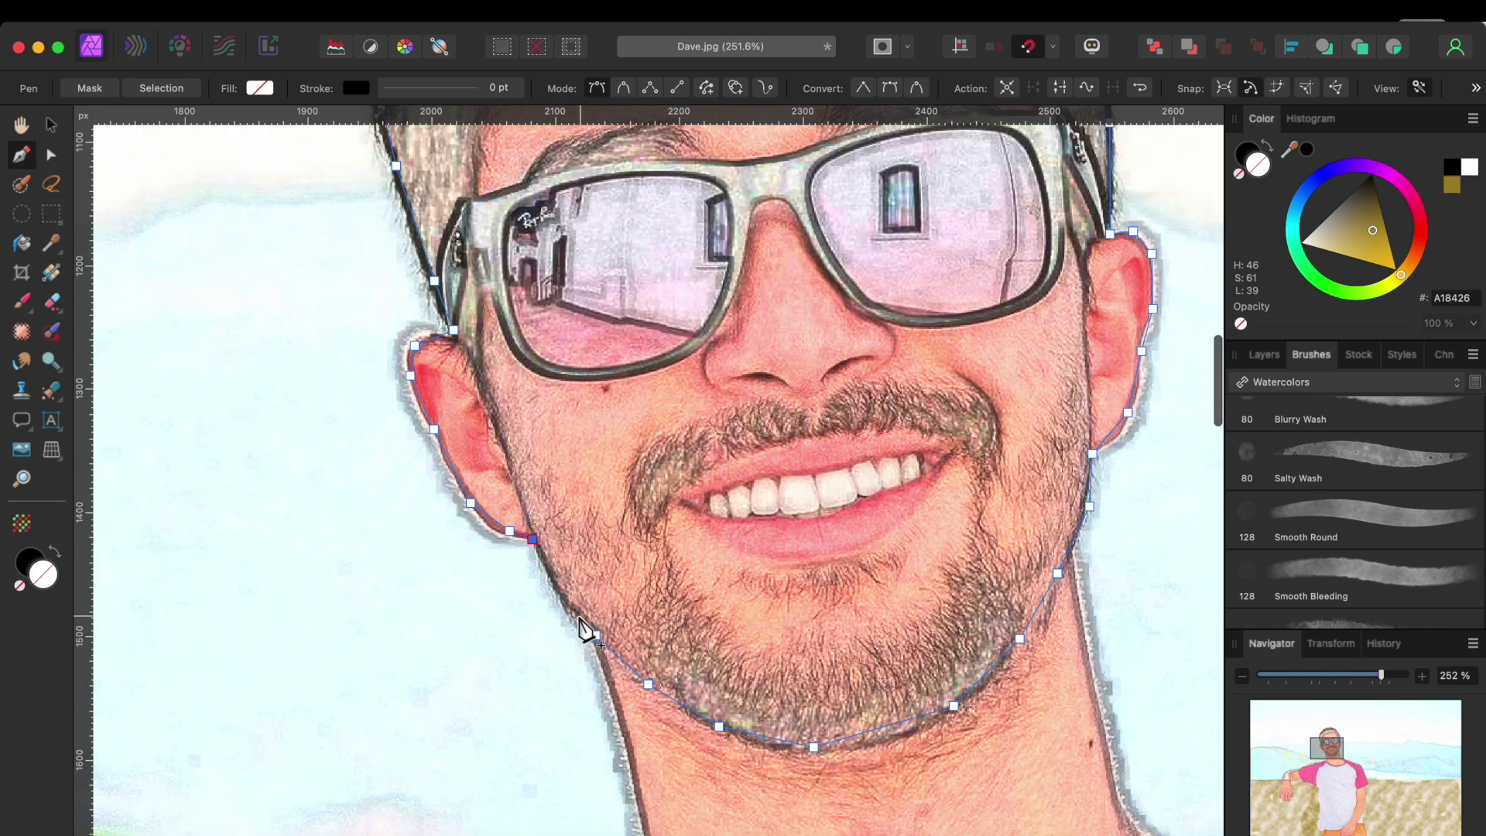
pyautogui.click(596, 635)
# Step: Select all nodes of the head outline with the Node tool and convert them to smooth
pyautogui.scroll(-6, 601, 645)
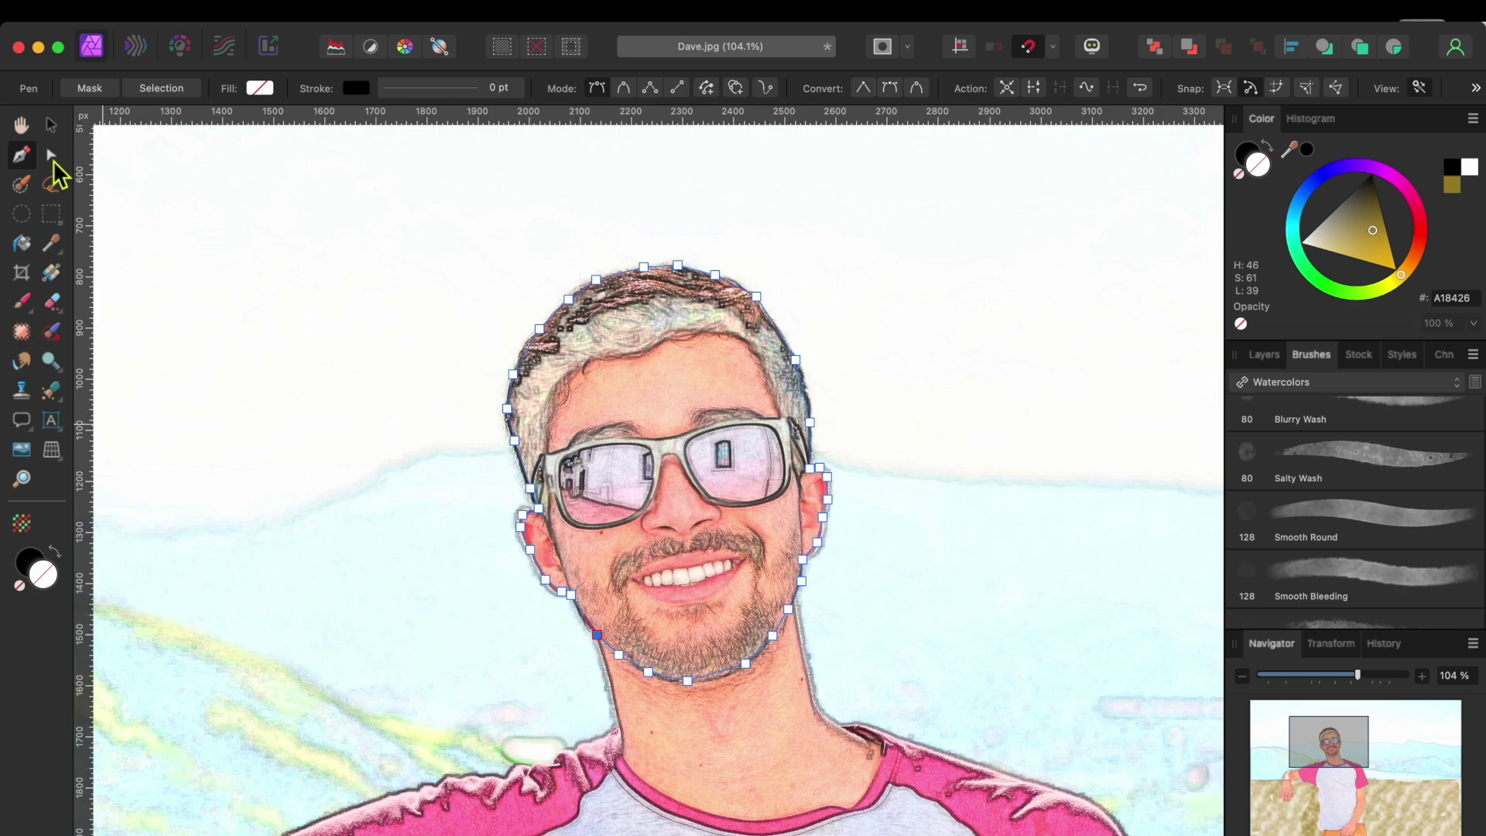
pyautogui.click(51, 154)
pyautogui.moveTo(332, 203); pyautogui.dragTo(929, 752)
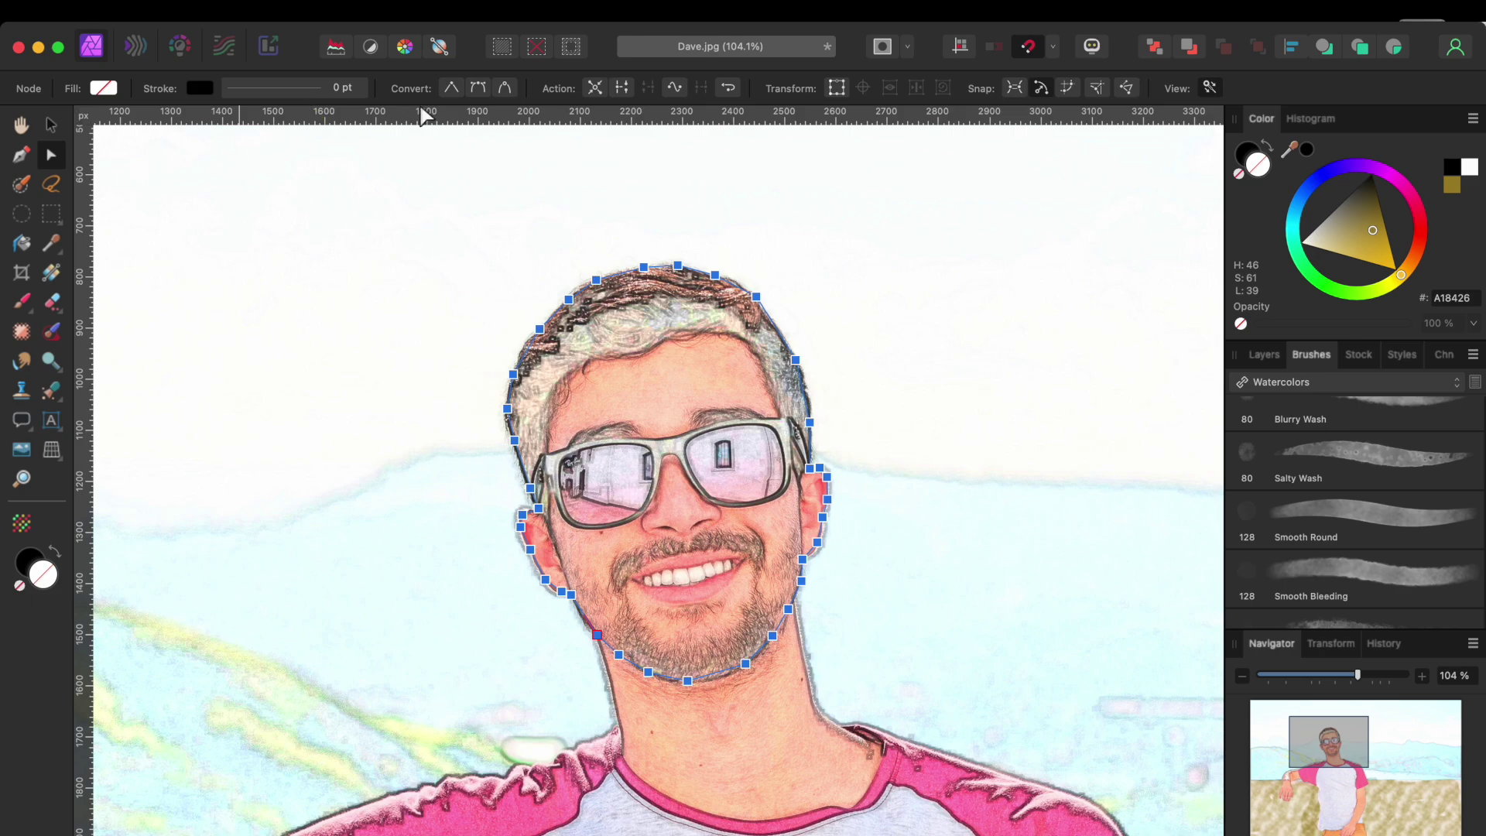
pyautogui.click(479, 90)
# Step: Adjust the curve handle beside the upper hair on the picture's right to follow the head's edge
pyautogui.scroll(5, 716, 374)
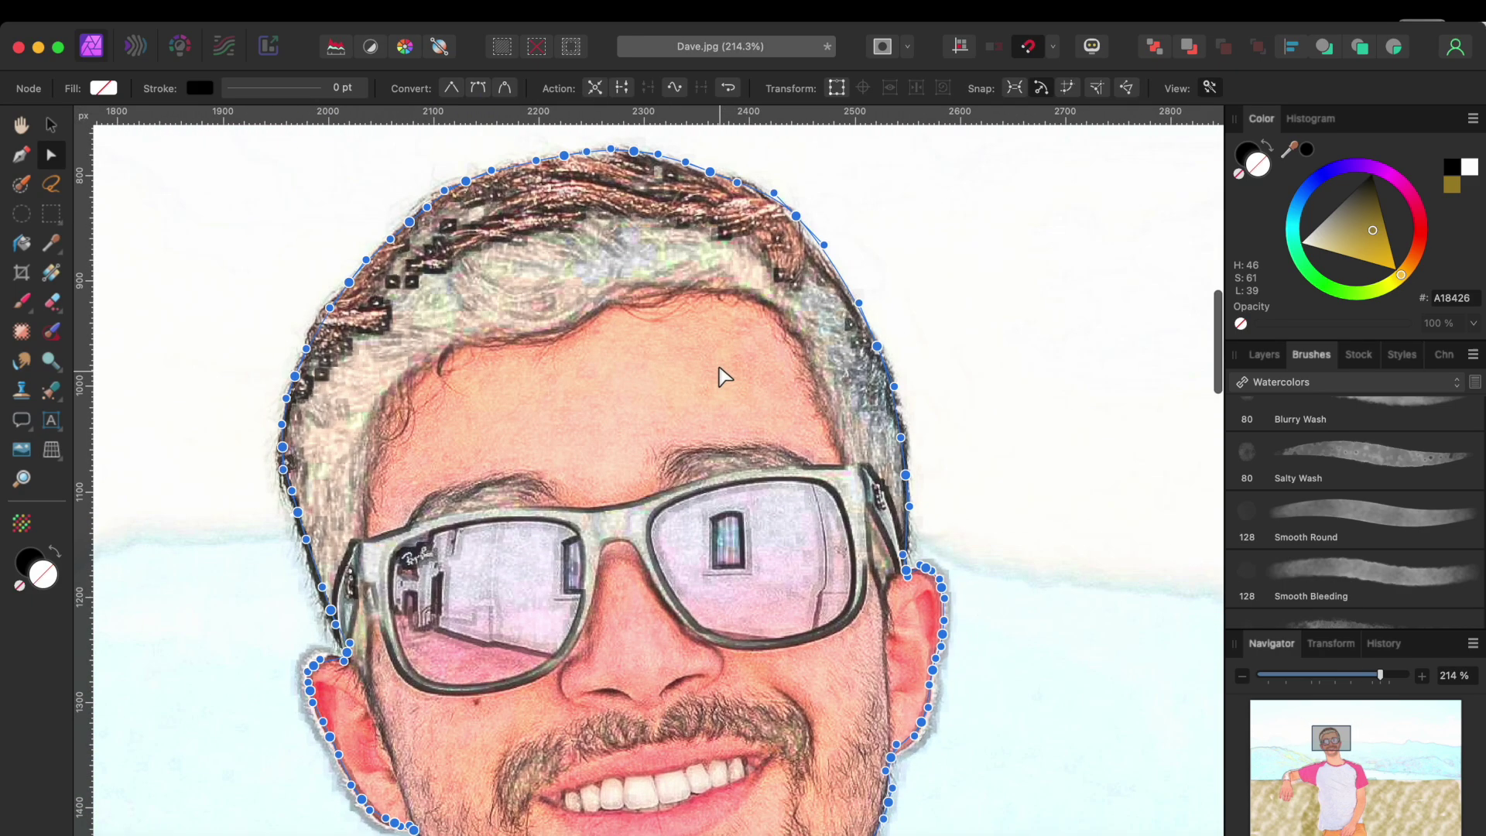
pyautogui.moveTo(823, 248); pyautogui.dragTo(823, 255)
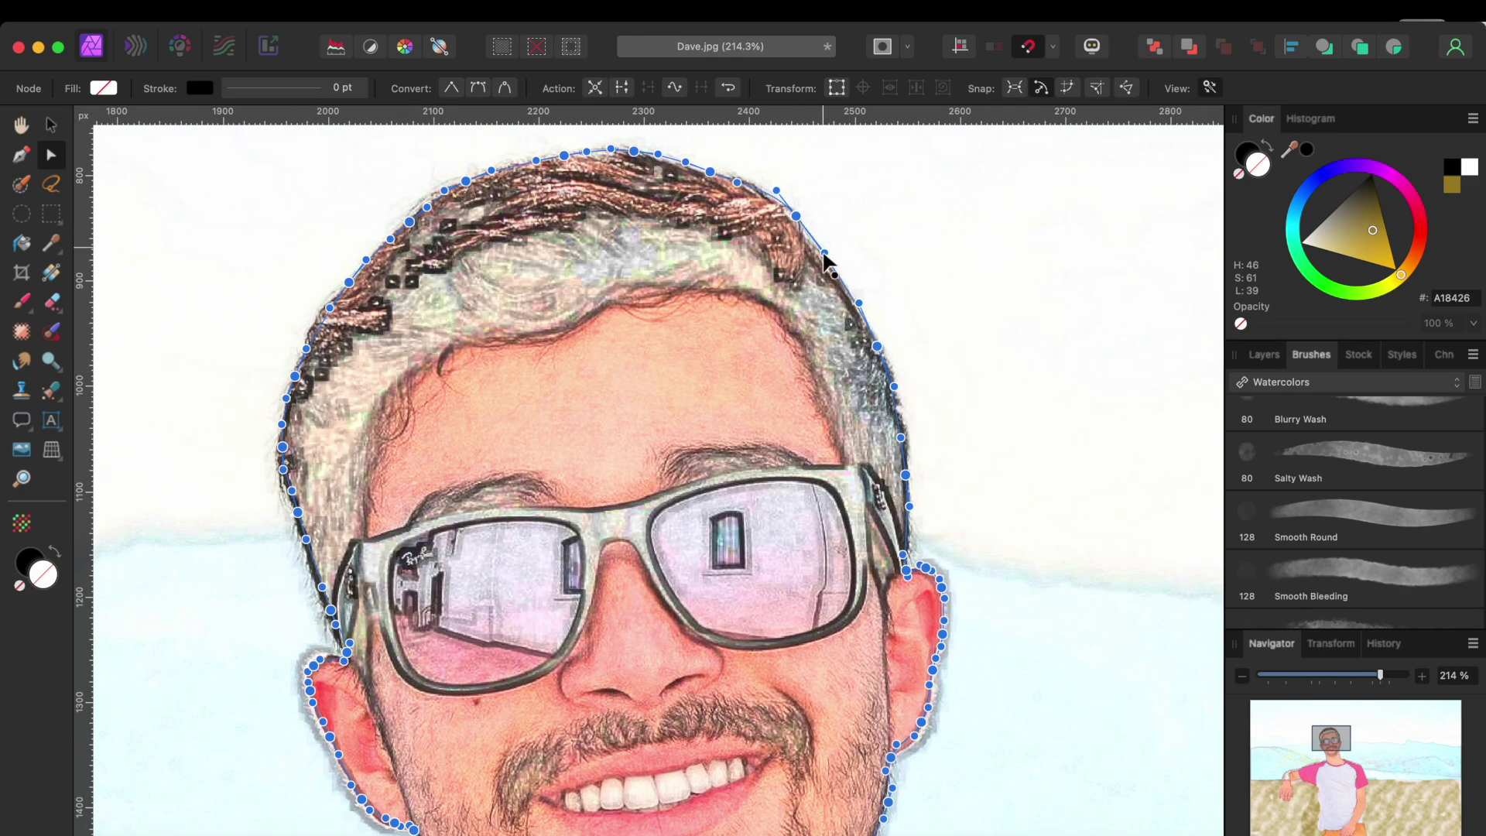
pyautogui.scroll(-5, 801, 332)
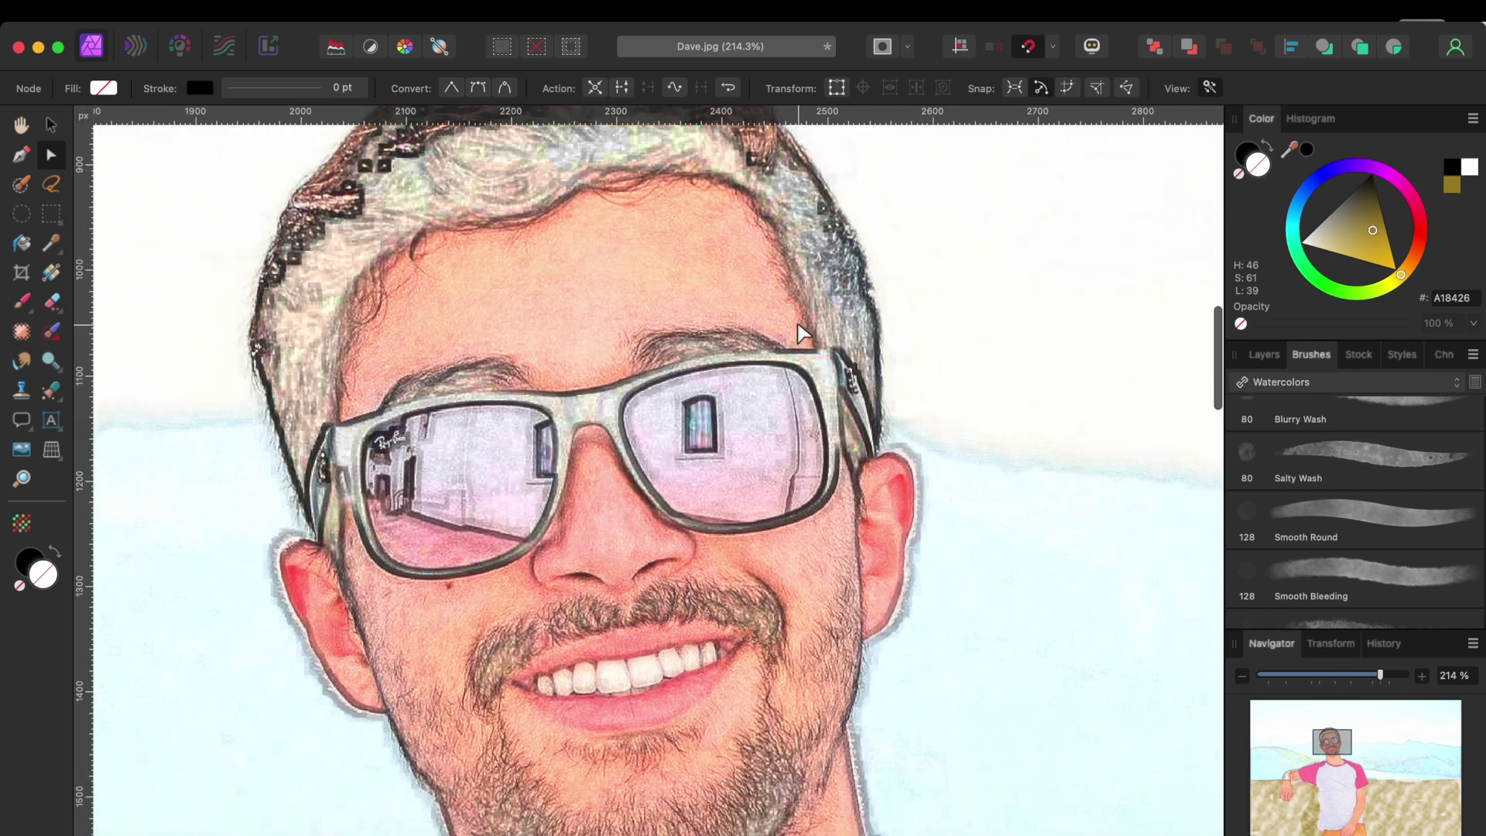
pyautogui.scroll(-2, 801, 333)
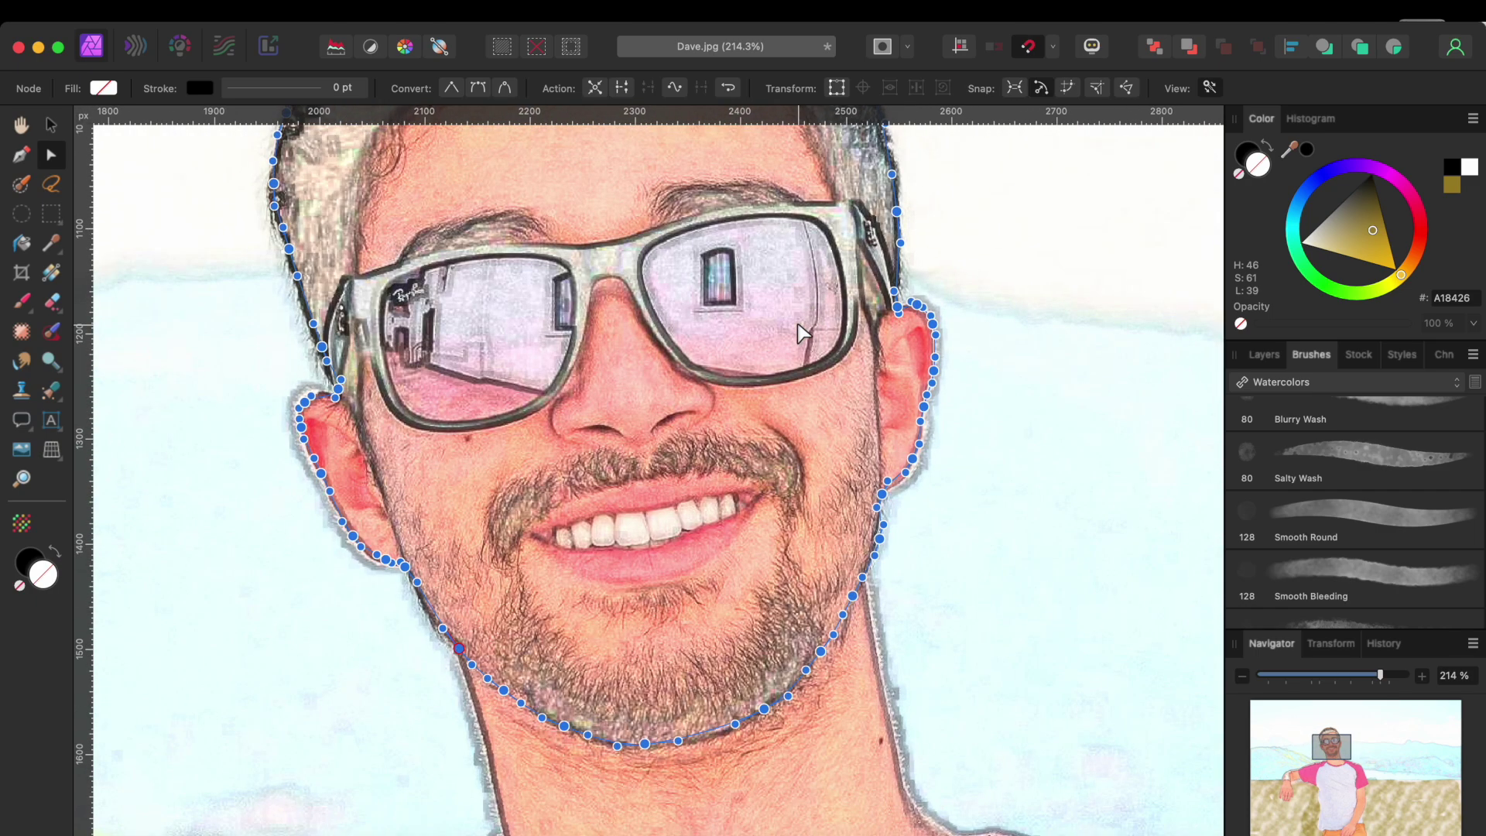
# Step: Reshape the outline around the earlobe on the picture's right by adjusting its node and curve handles
pyautogui.scroll(5, 910, 484)
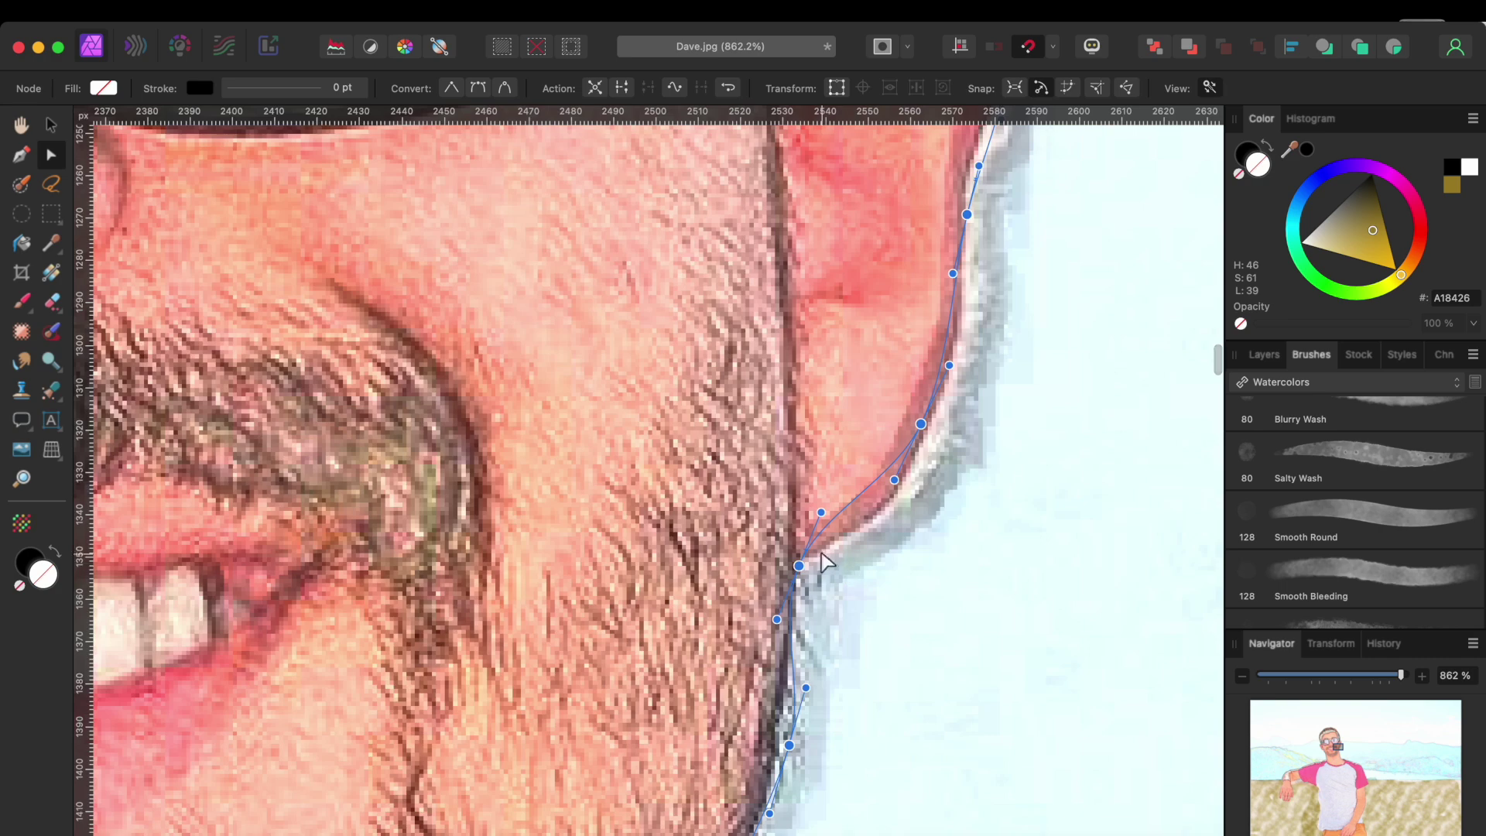
pyautogui.moveTo(821, 517); pyautogui.dragTo(902, 495)
pyautogui.moveTo(921, 425); pyautogui.dragTo(928, 433)
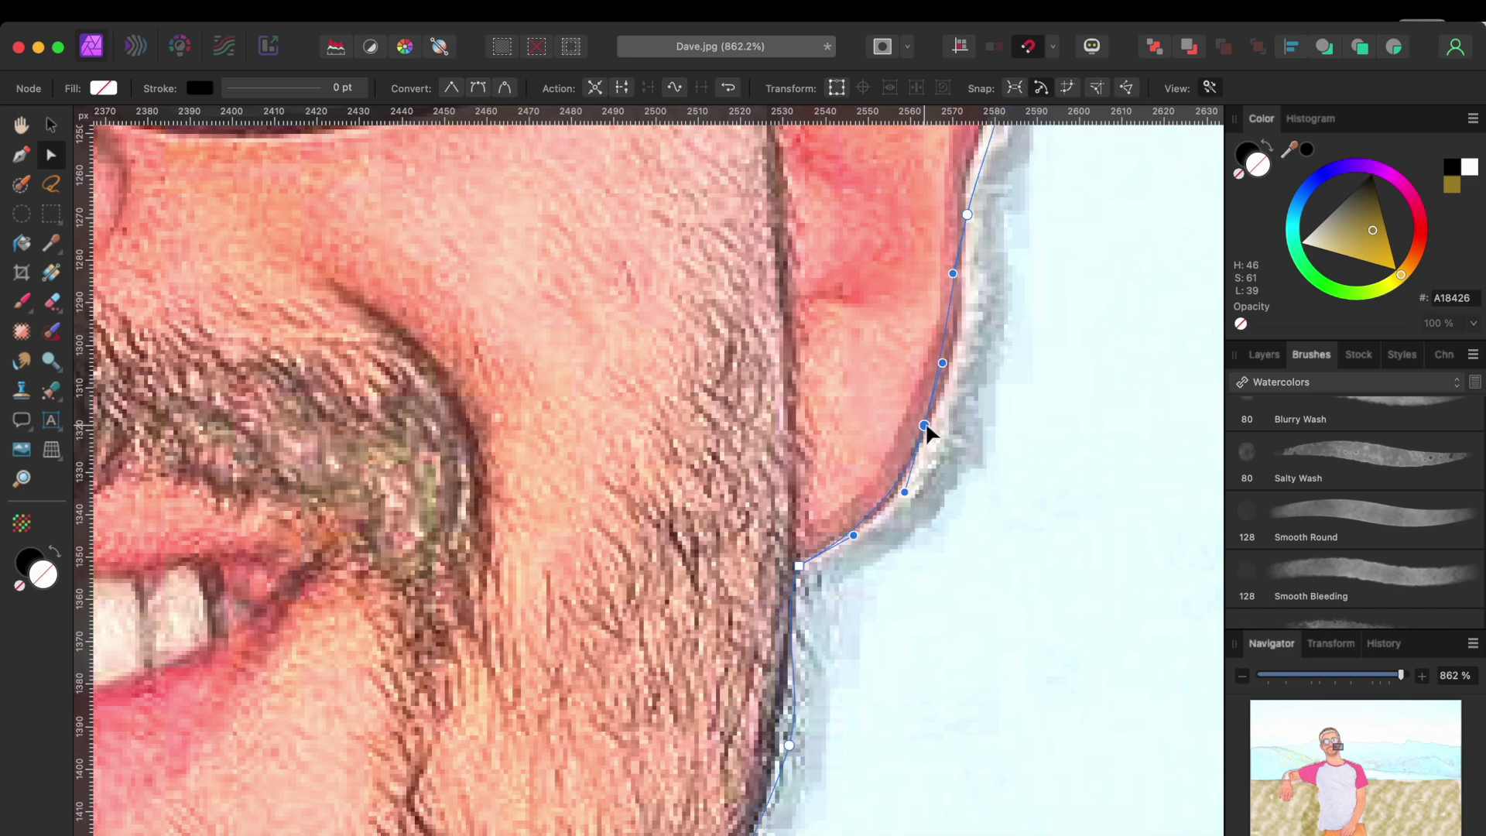
pyautogui.moveTo(944, 364); pyautogui.dragTo(959, 356)
pyautogui.scroll(-3, 964, 273)
pyautogui.scroll(-10, 979, 203)
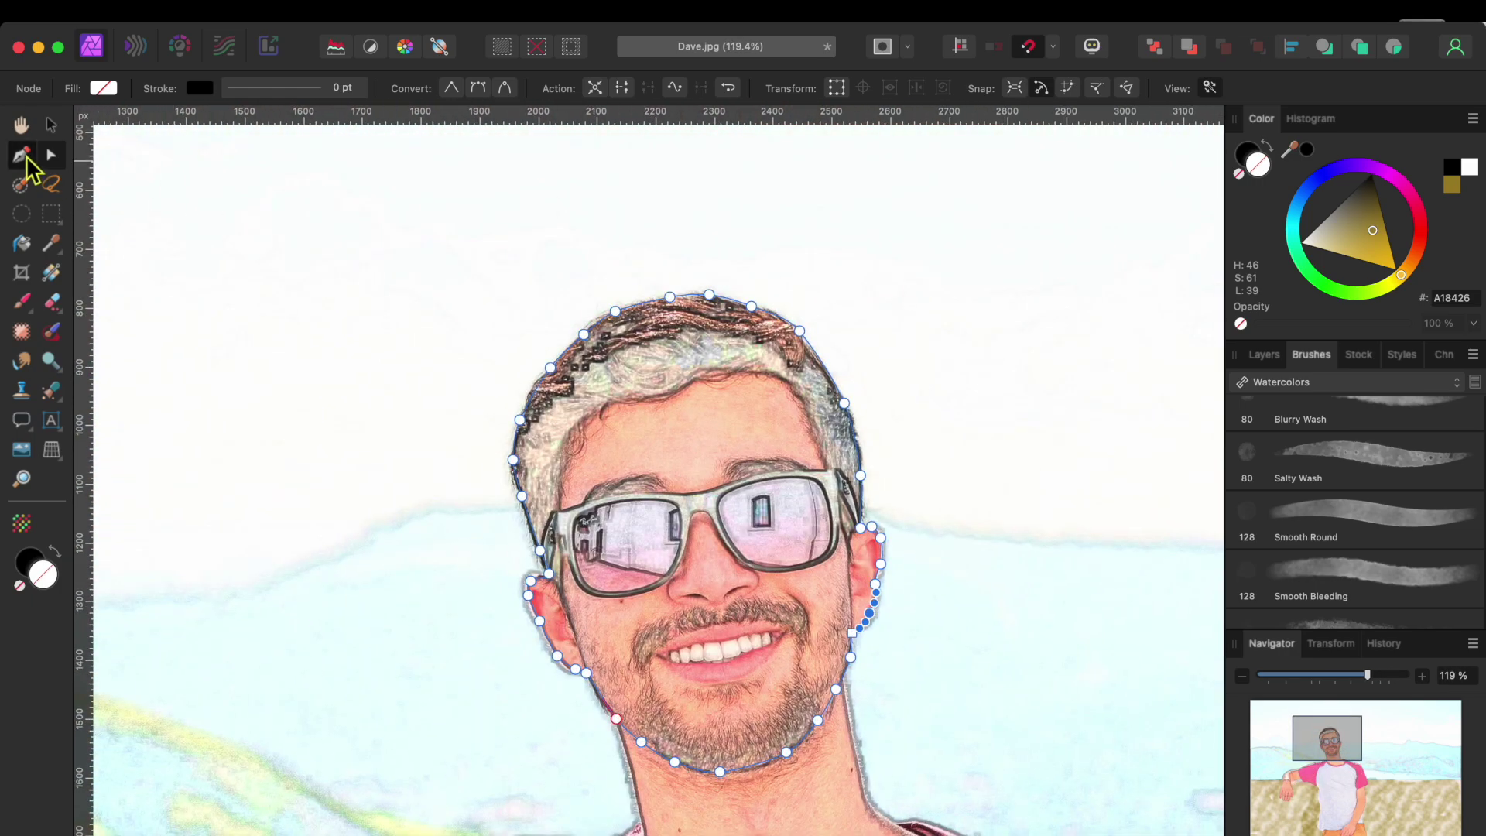
# Step: Convert the head outline to a selection and duplicate the selected head onto its own pixel layer
pyautogui.click(23, 157)
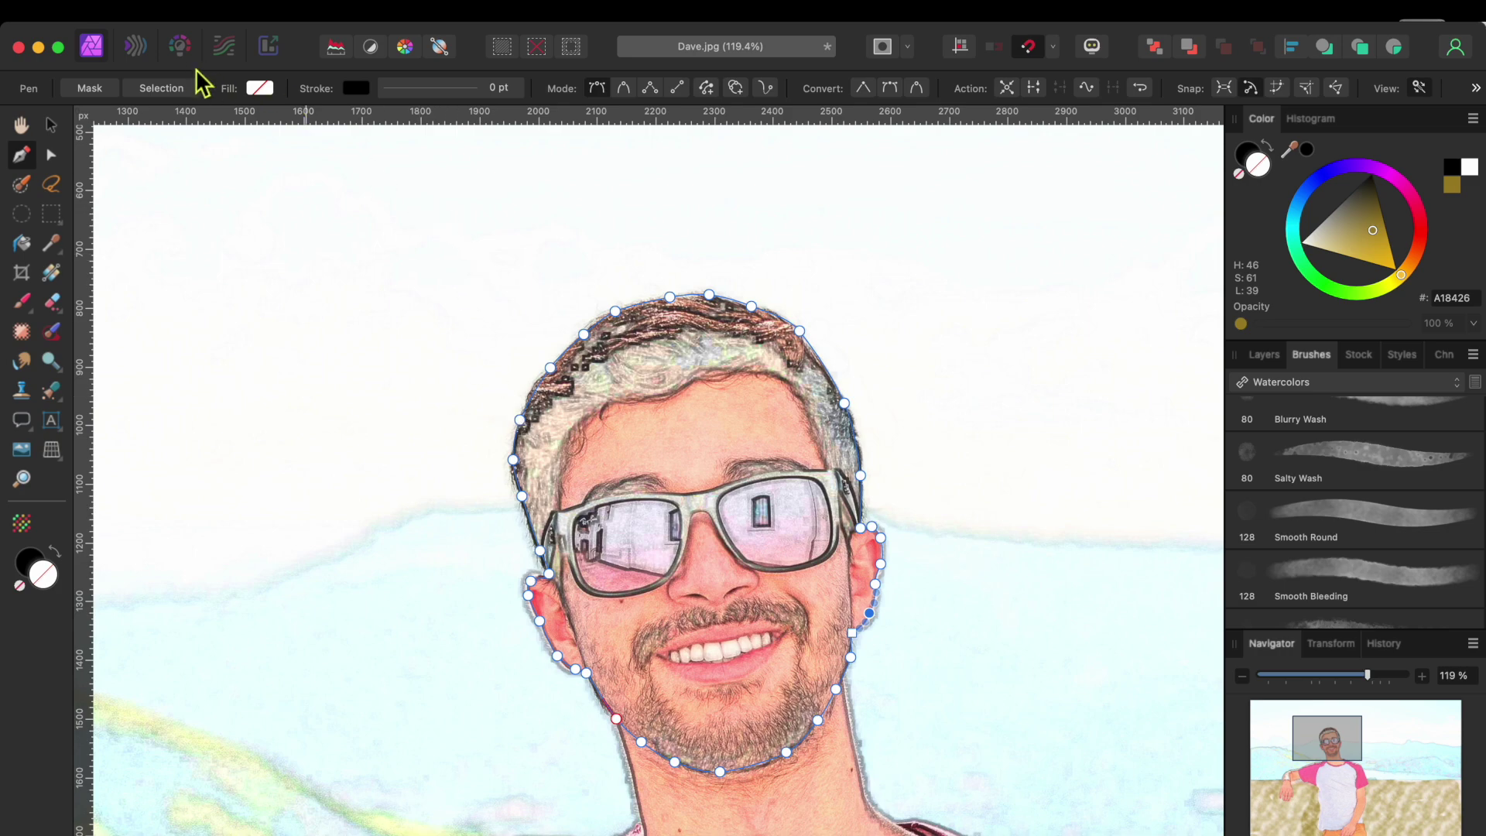
pyautogui.click(175, 89)
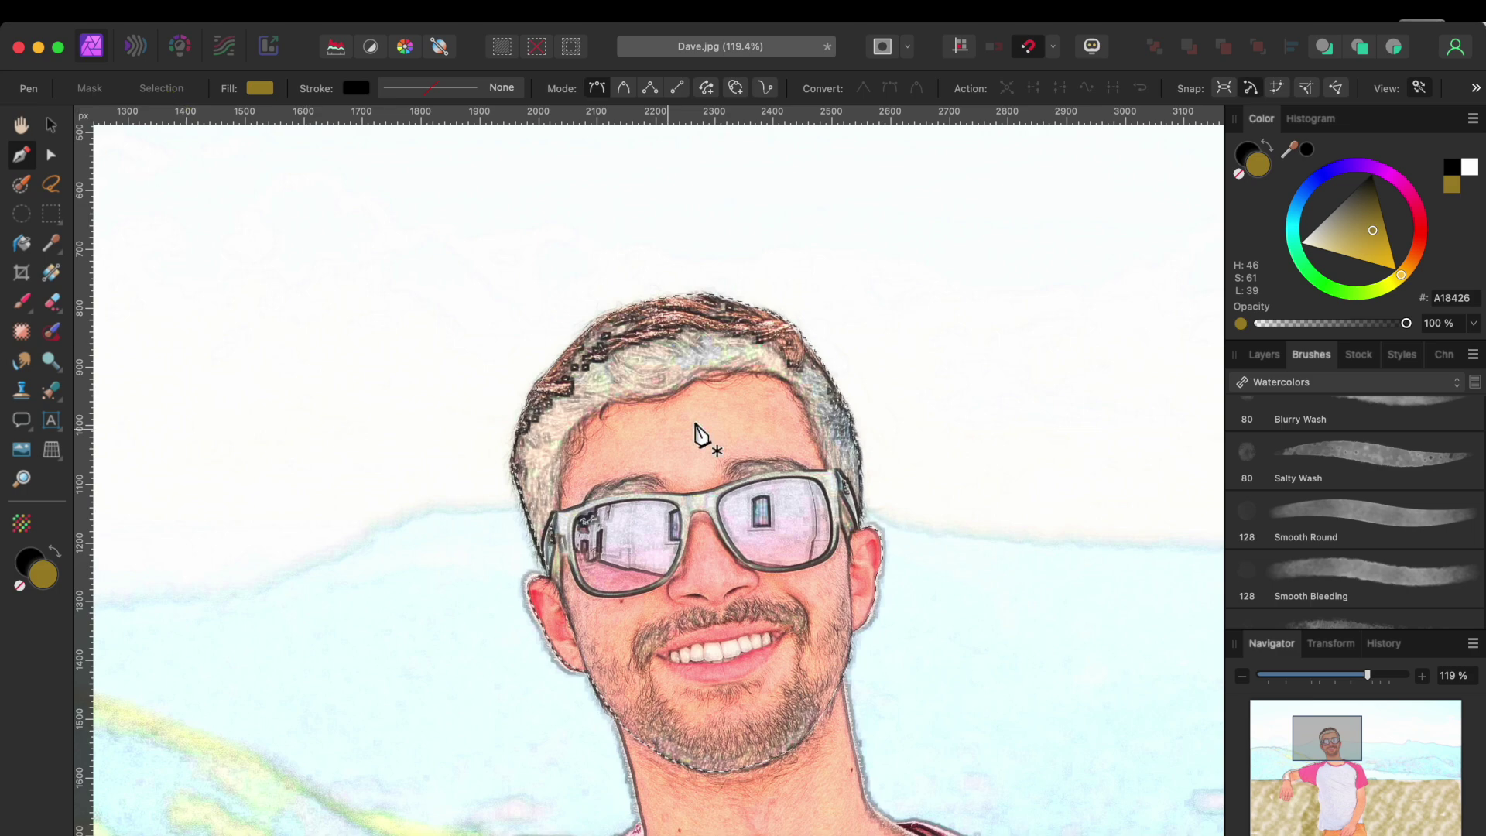
pyautogui.click(1264, 356)
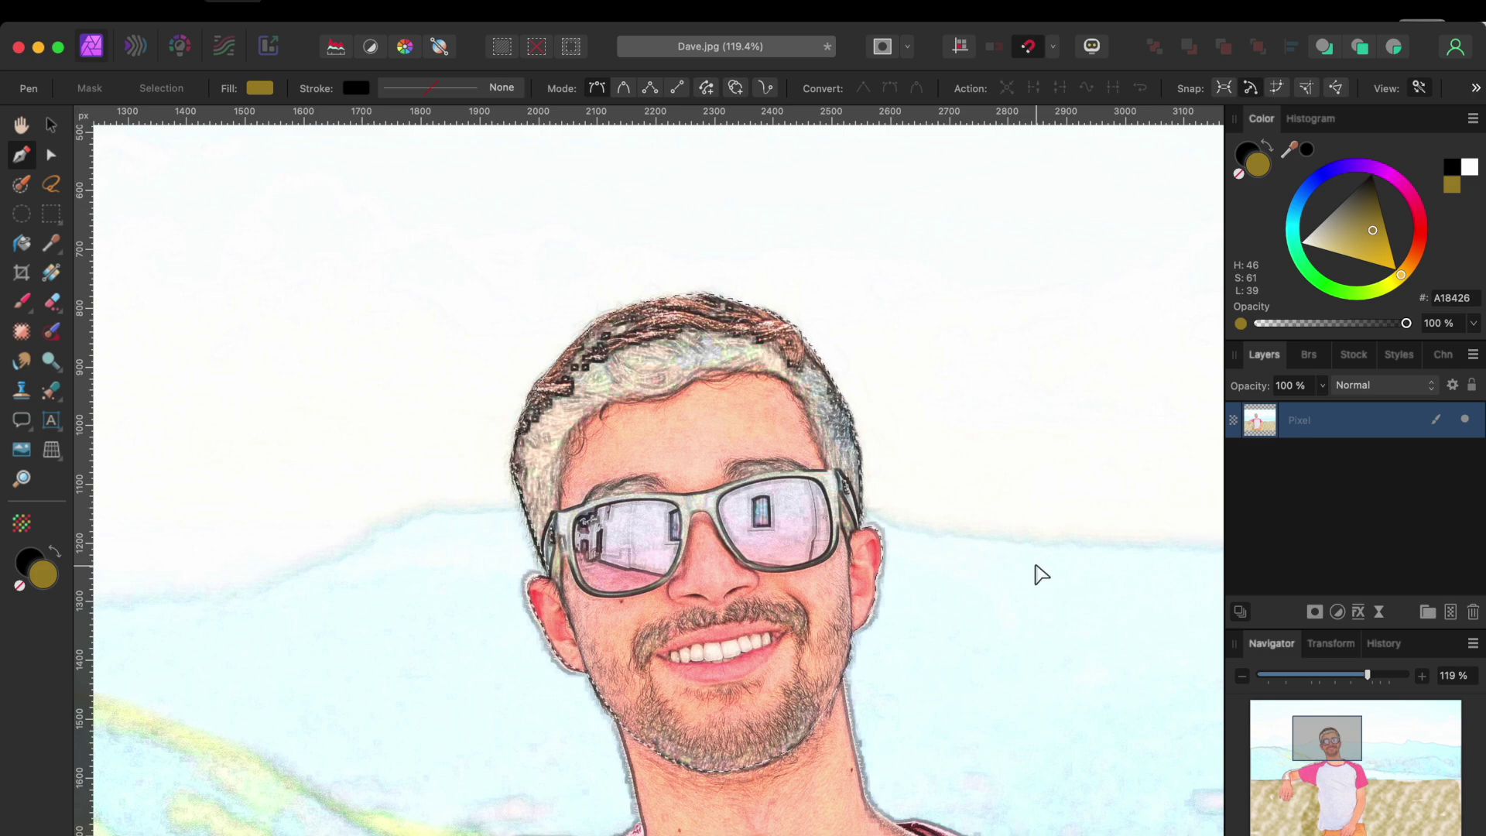
pyautogui.press('super+j')
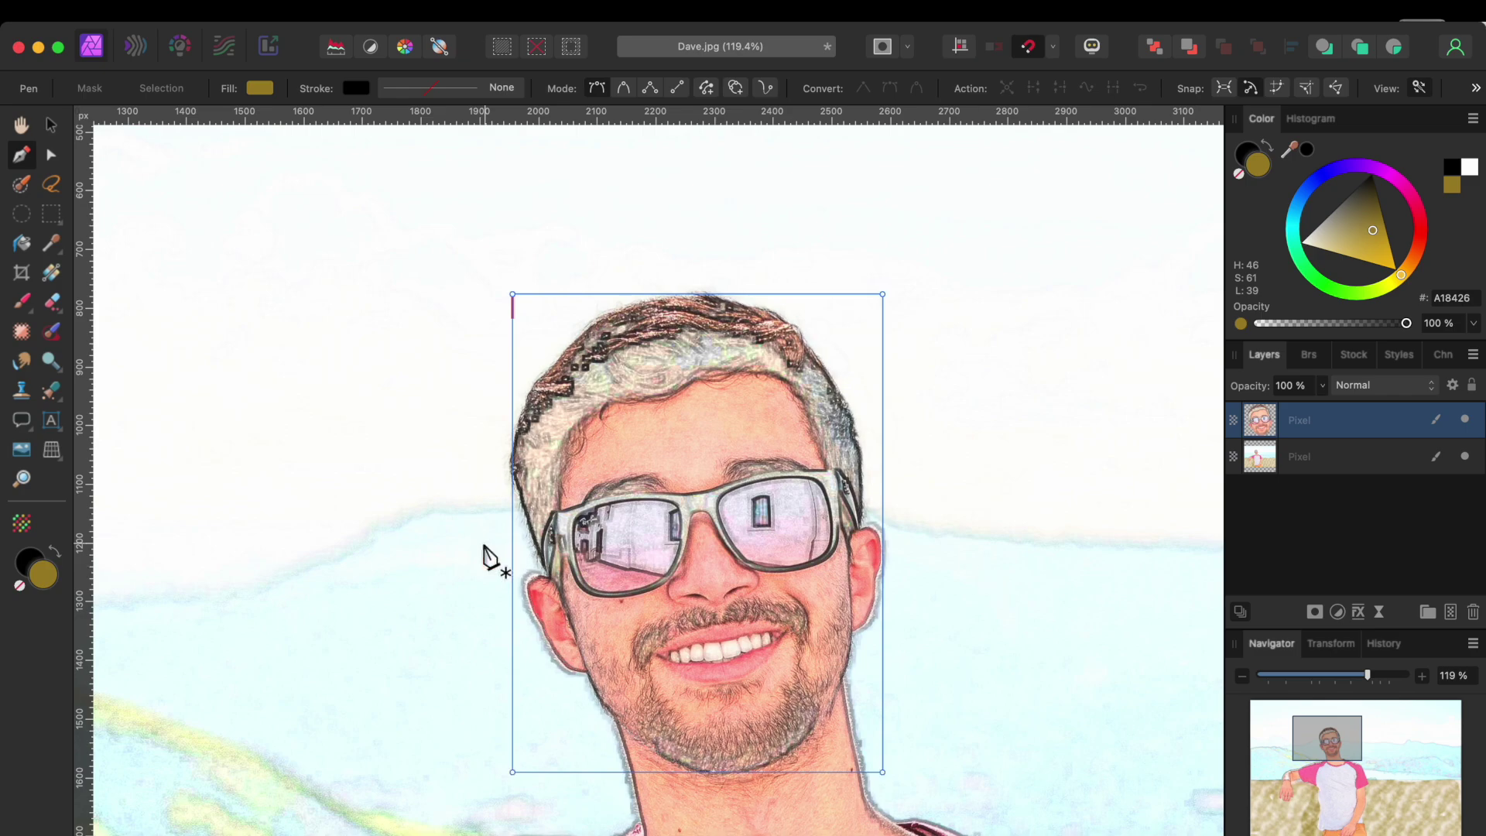
# Step: Enlarge the duplicated head with the Move tool and position it over the original head and neck
pyautogui.click(53, 126)
pyautogui.scroll(-5, 518, 466)
pyautogui.moveTo(709, 305); pyautogui.dragTo(798, 211)
pyautogui.moveTo(716, 341); pyautogui.dragTo(676, 347)
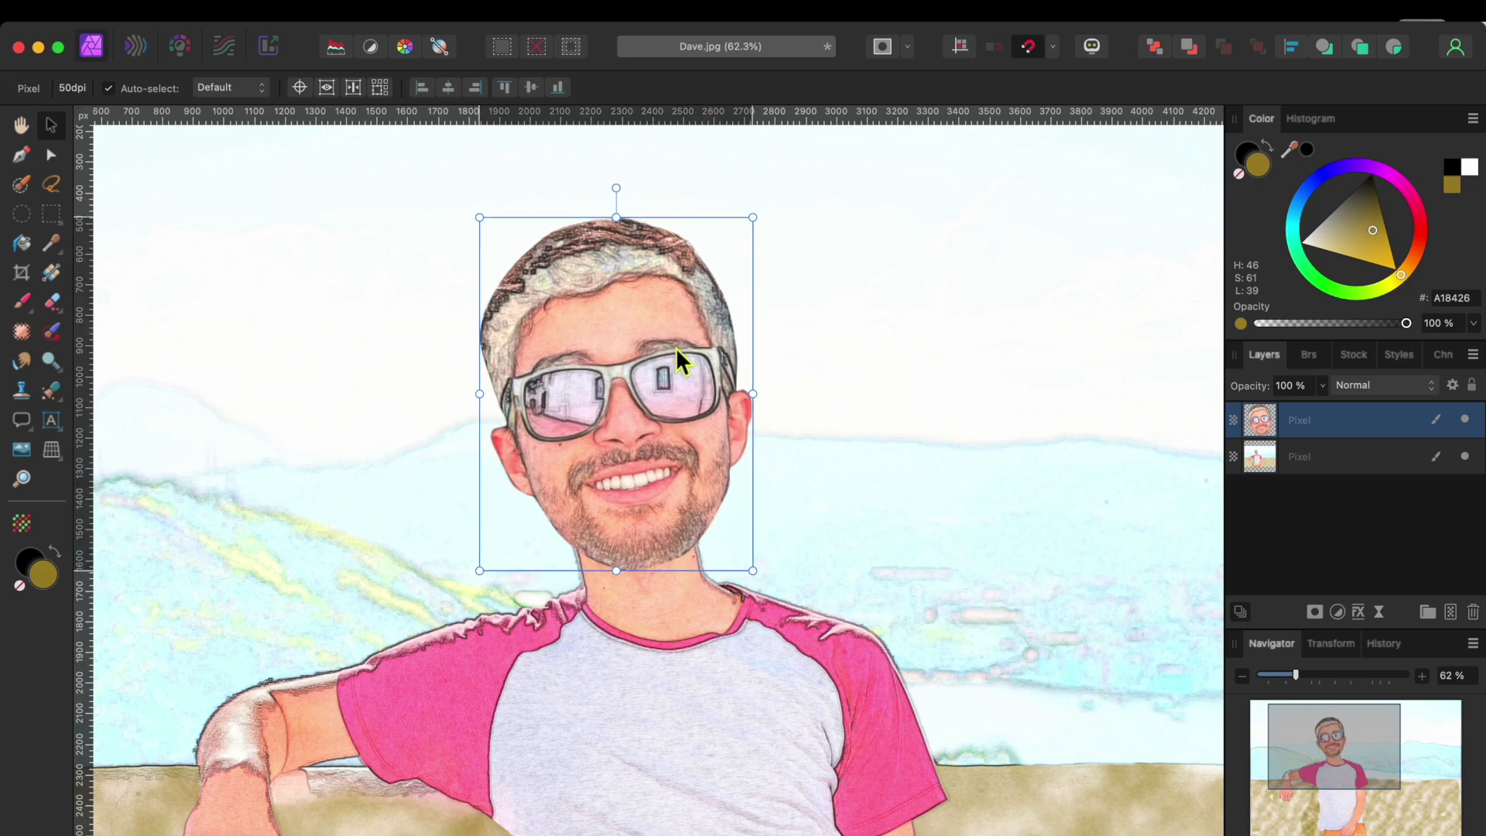
# Step: Rotate the enlarged head clockwise by about 20 degrees, reposition it above the shoulders and deselect it
pyautogui.moveTo(616, 187); pyautogui.dragTo(667, 190)
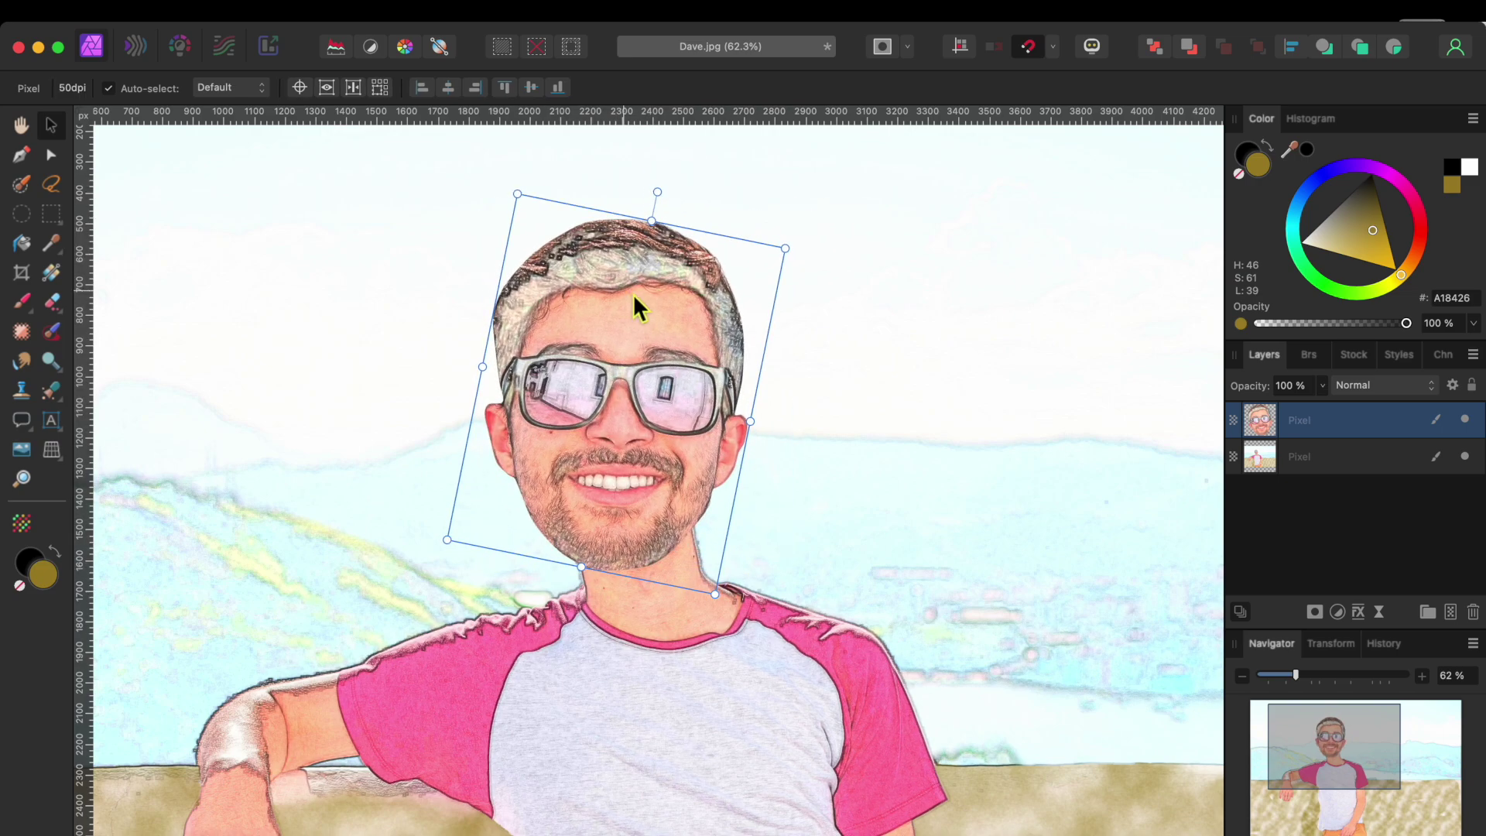
pyautogui.moveTo(637, 291); pyautogui.dragTo(635, 294)
pyautogui.moveTo(671, 199); pyautogui.dragTo(701, 209)
pyautogui.moveTo(642, 376); pyautogui.dragTo(700, 398)
pyautogui.scroll(-5, 573, 631)
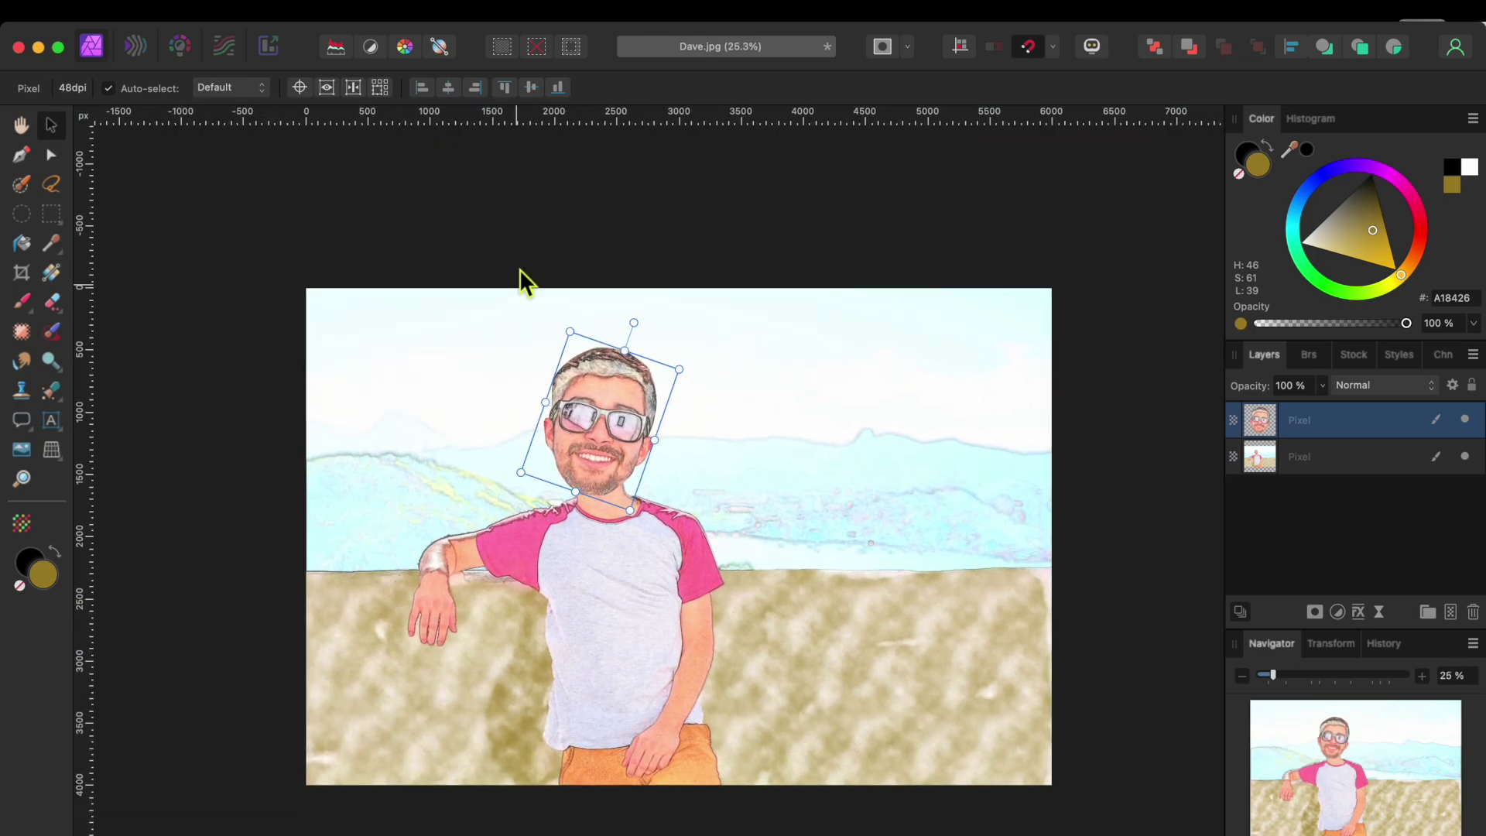
pyautogui.press('super+d')
# Step: Trace a closed Pen path around the inside of the glasses lens on the picture's left
pyautogui.scroll(8, 569, 438)
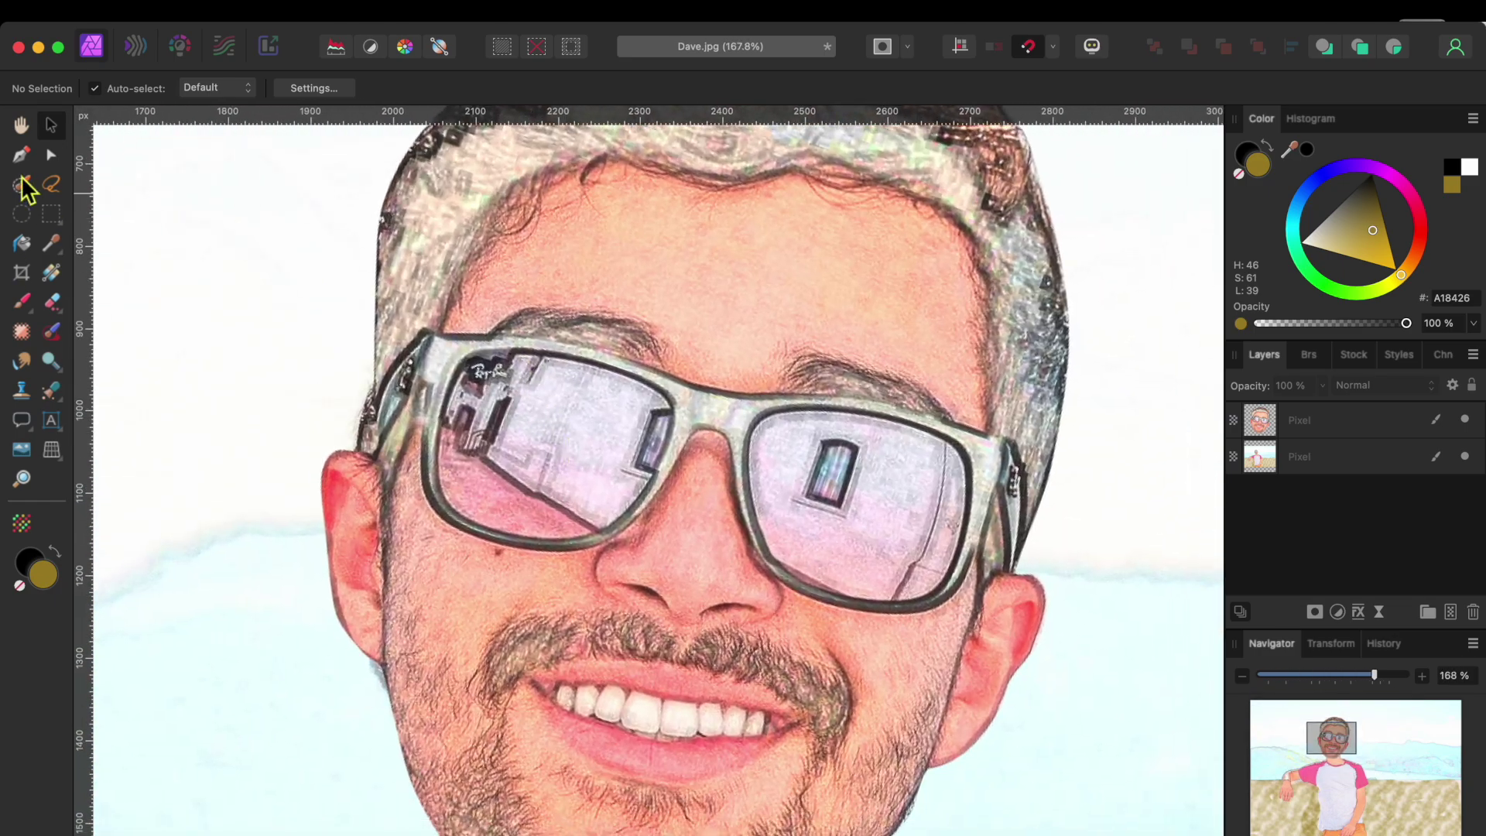
pyautogui.click(21, 154)
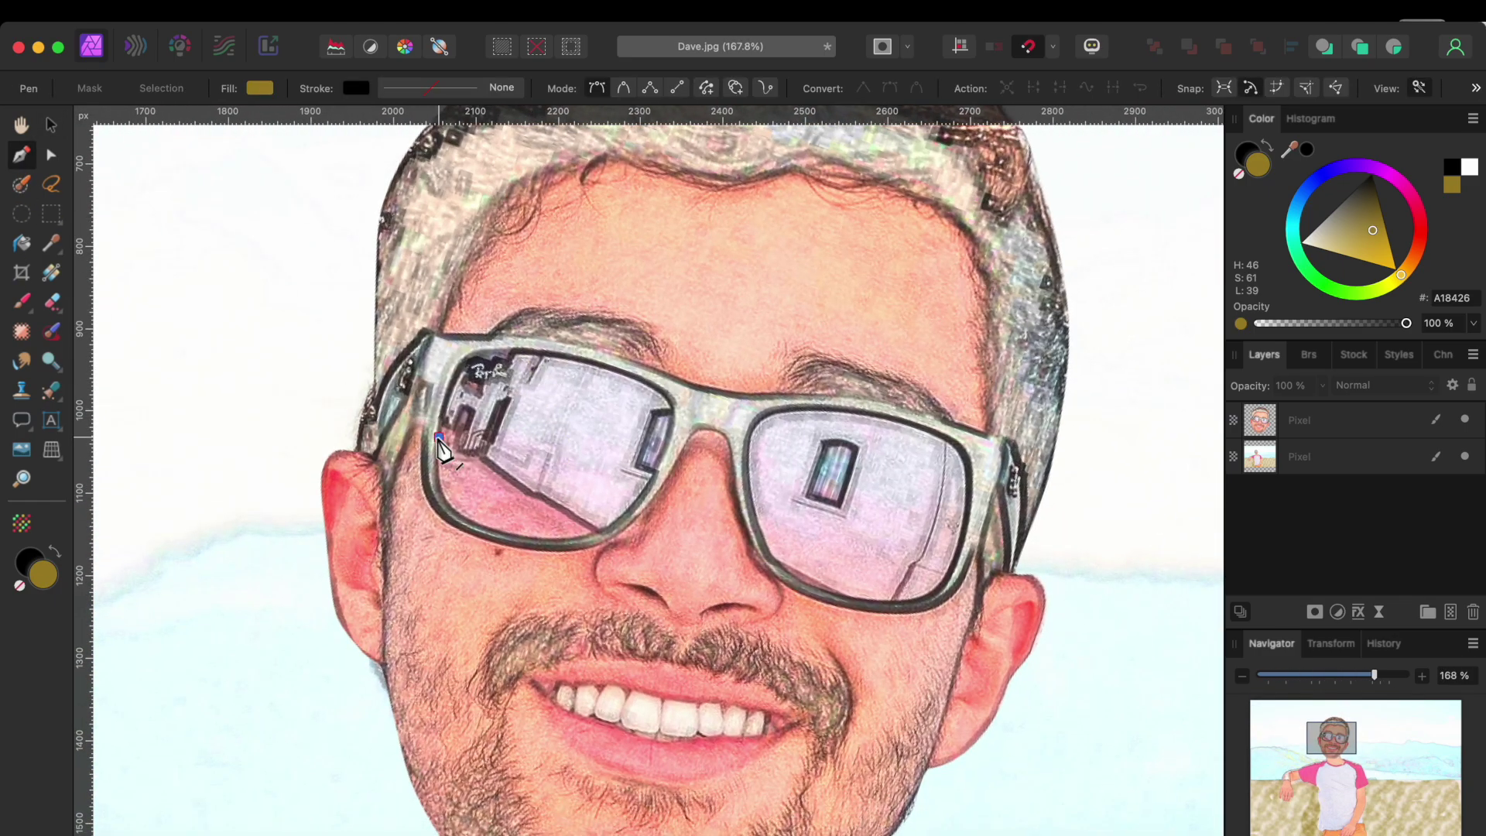
pyautogui.click(451, 391)
pyautogui.click(468, 361)
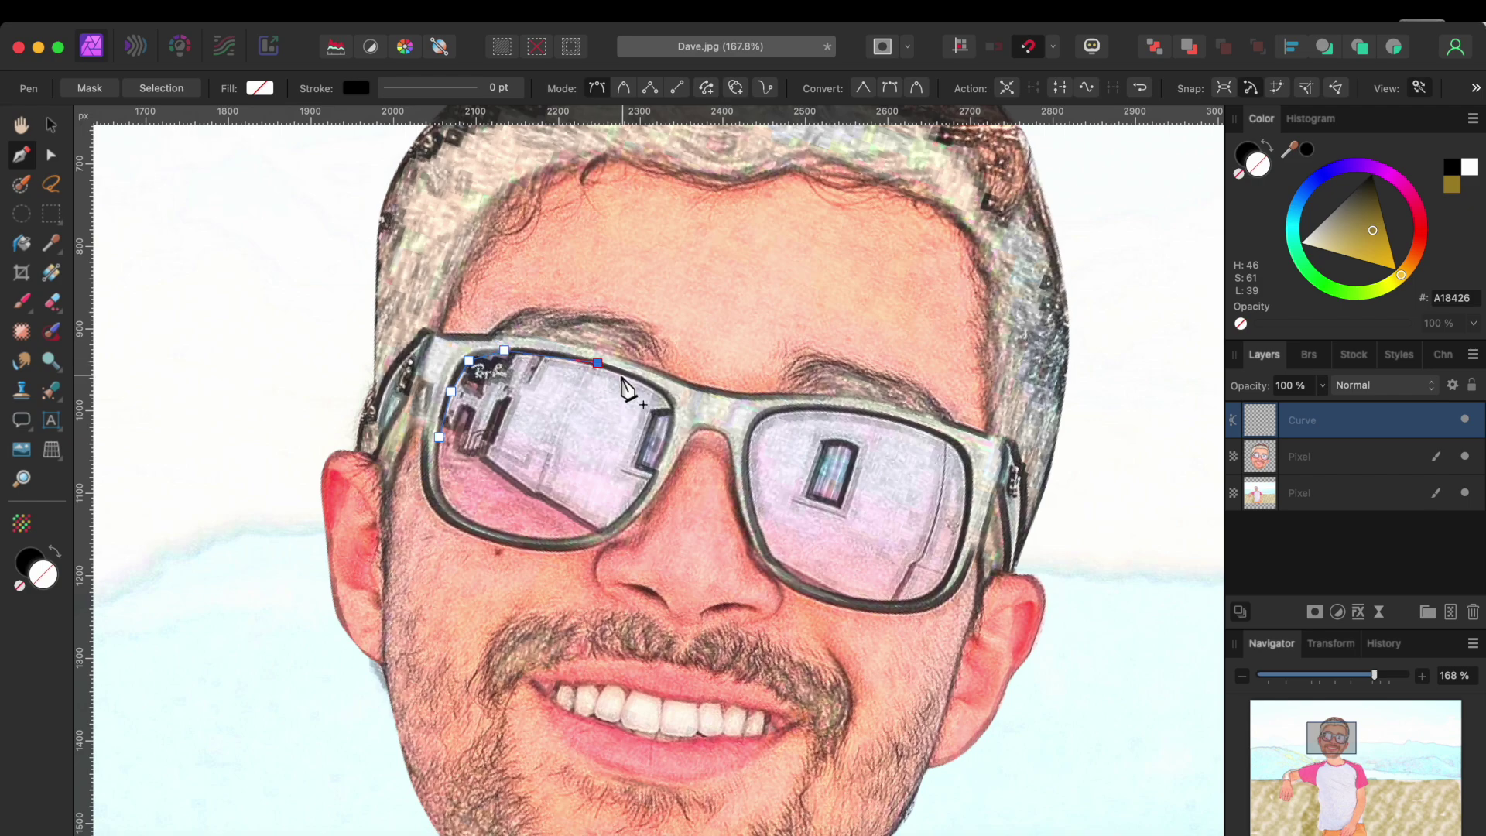
pyautogui.click(663, 393)
pyautogui.click(600, 532)
pyautogui.click(545, 539)
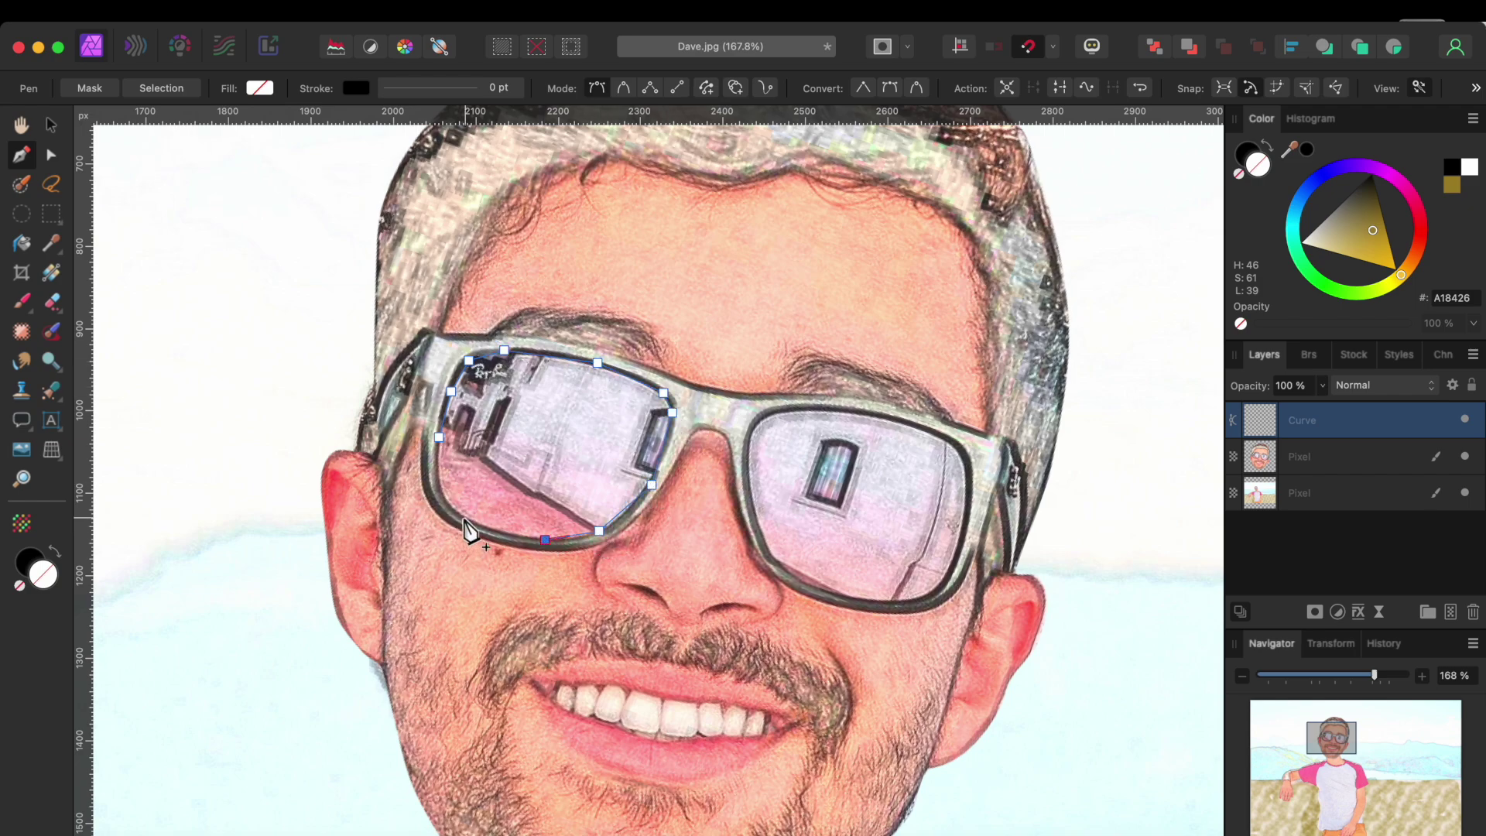
pyautogui.click(438, 438)
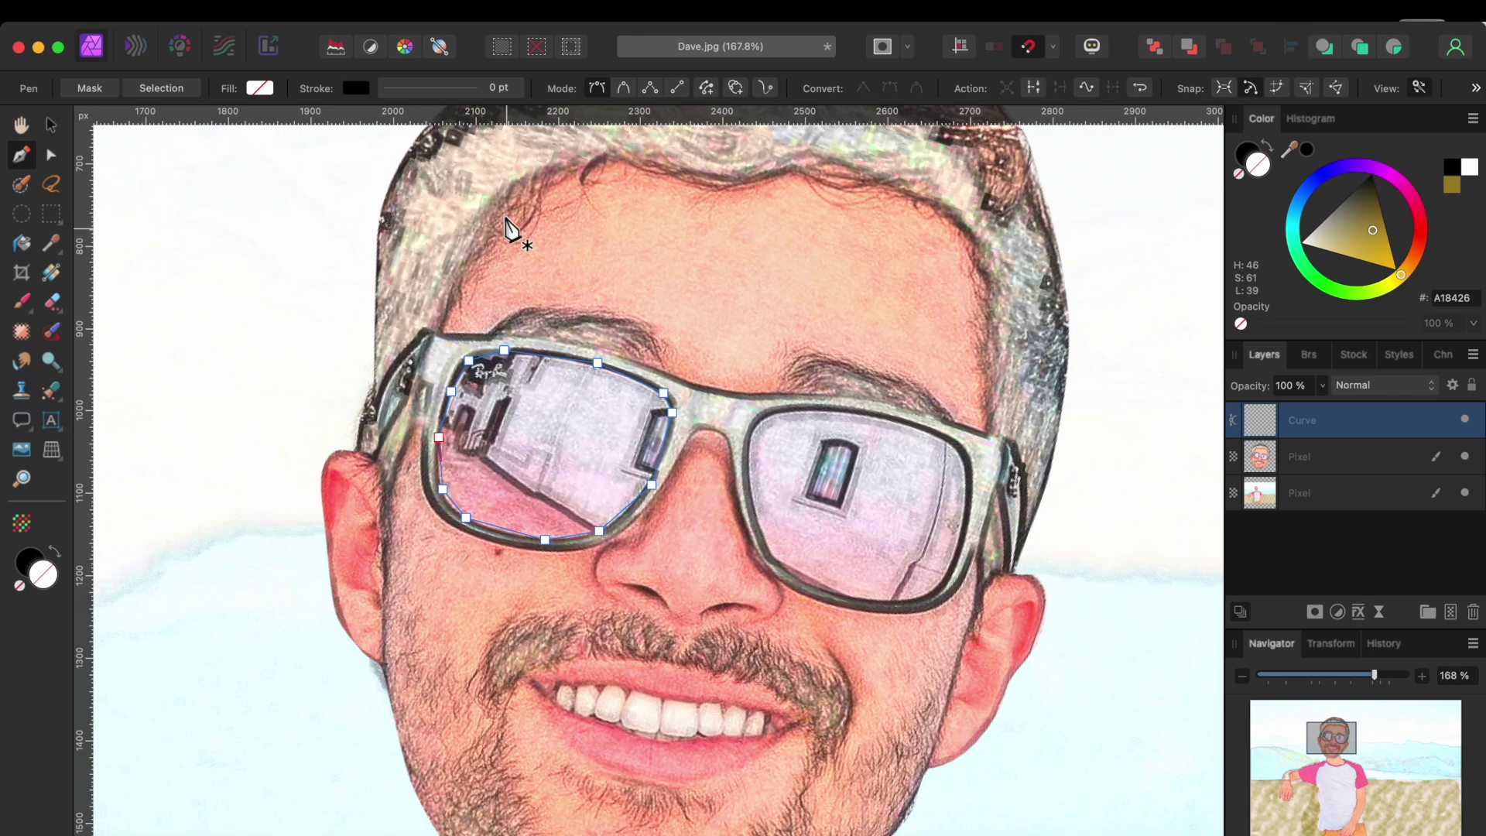
# Step: Add a closed path around the other lens to the same curve object and convert both lens outlines to a selection
pyautogui.click(736, 87)
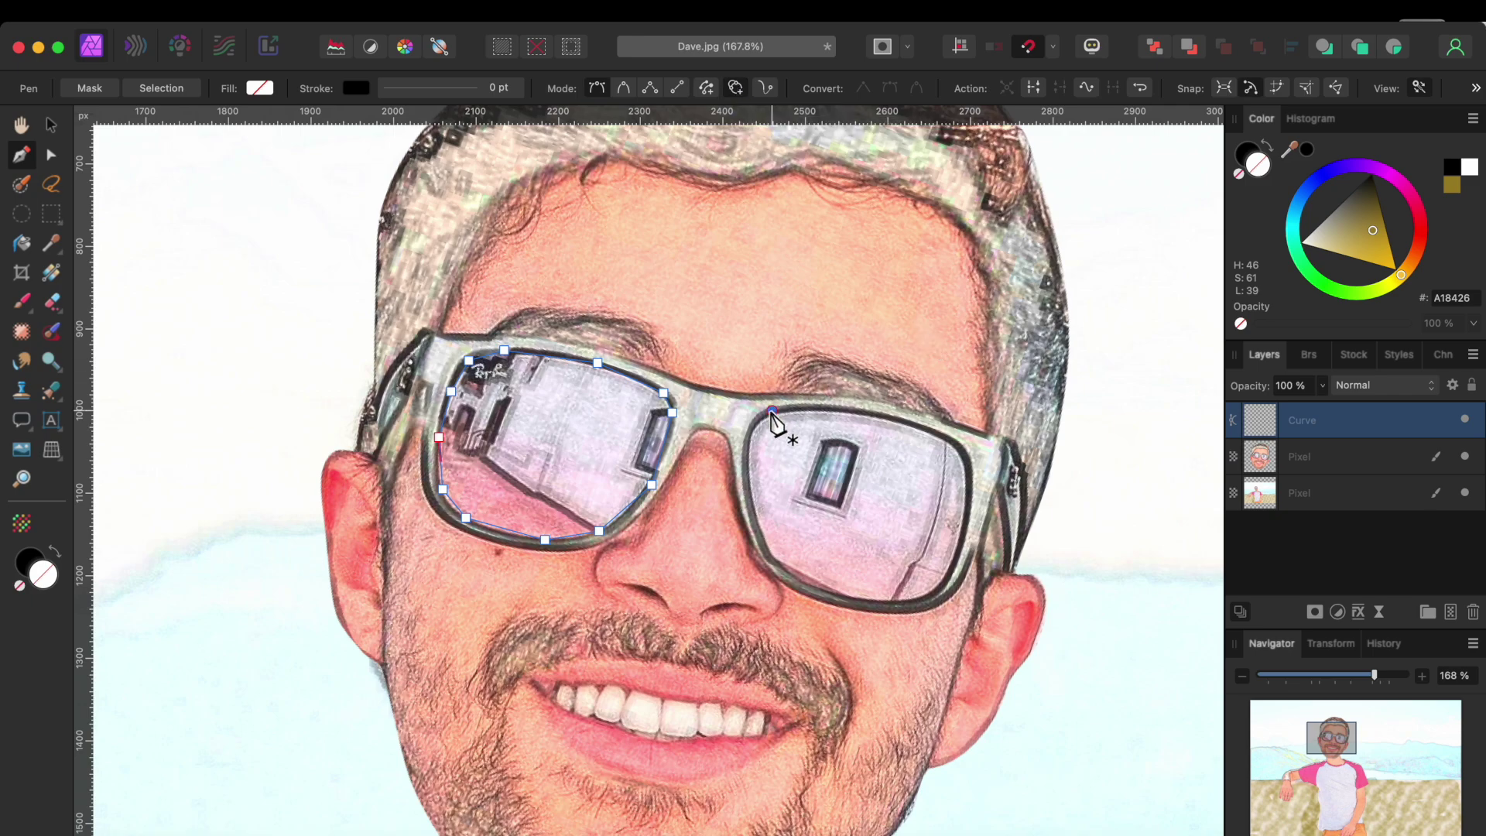
pyautogui.click(850, 408)
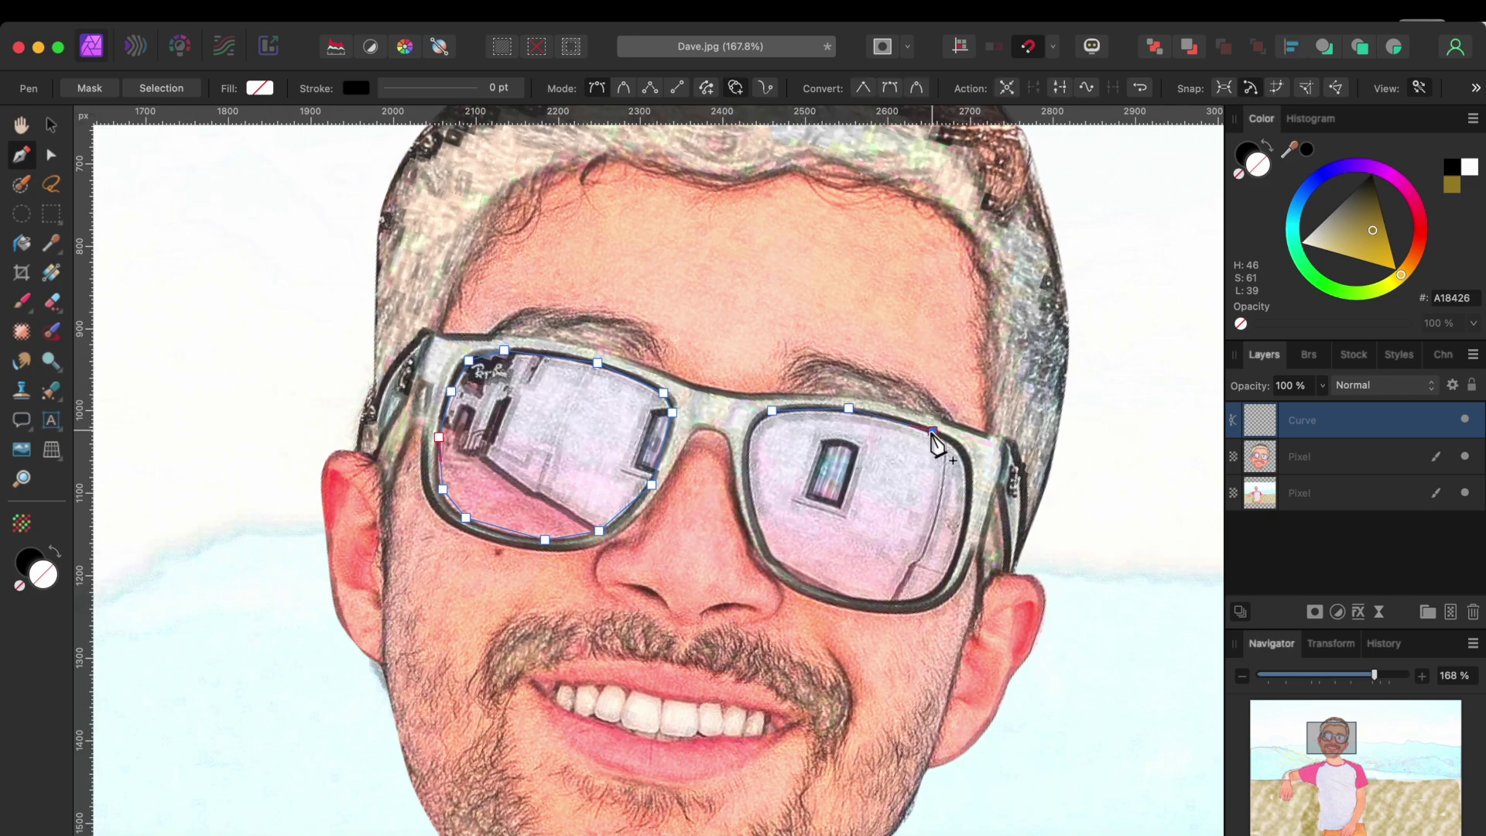
pyautogui.click(963, 545)
pyautogui.click(939, 590)
pyautogui.click(788, 573)
pyautogui.click(761, 539)
pyautogui.click(746, 470)
pyautogui.click(749, 435)
pyautogui.click(772, 411)
pyautogui.scroll(-3, 554, 337)
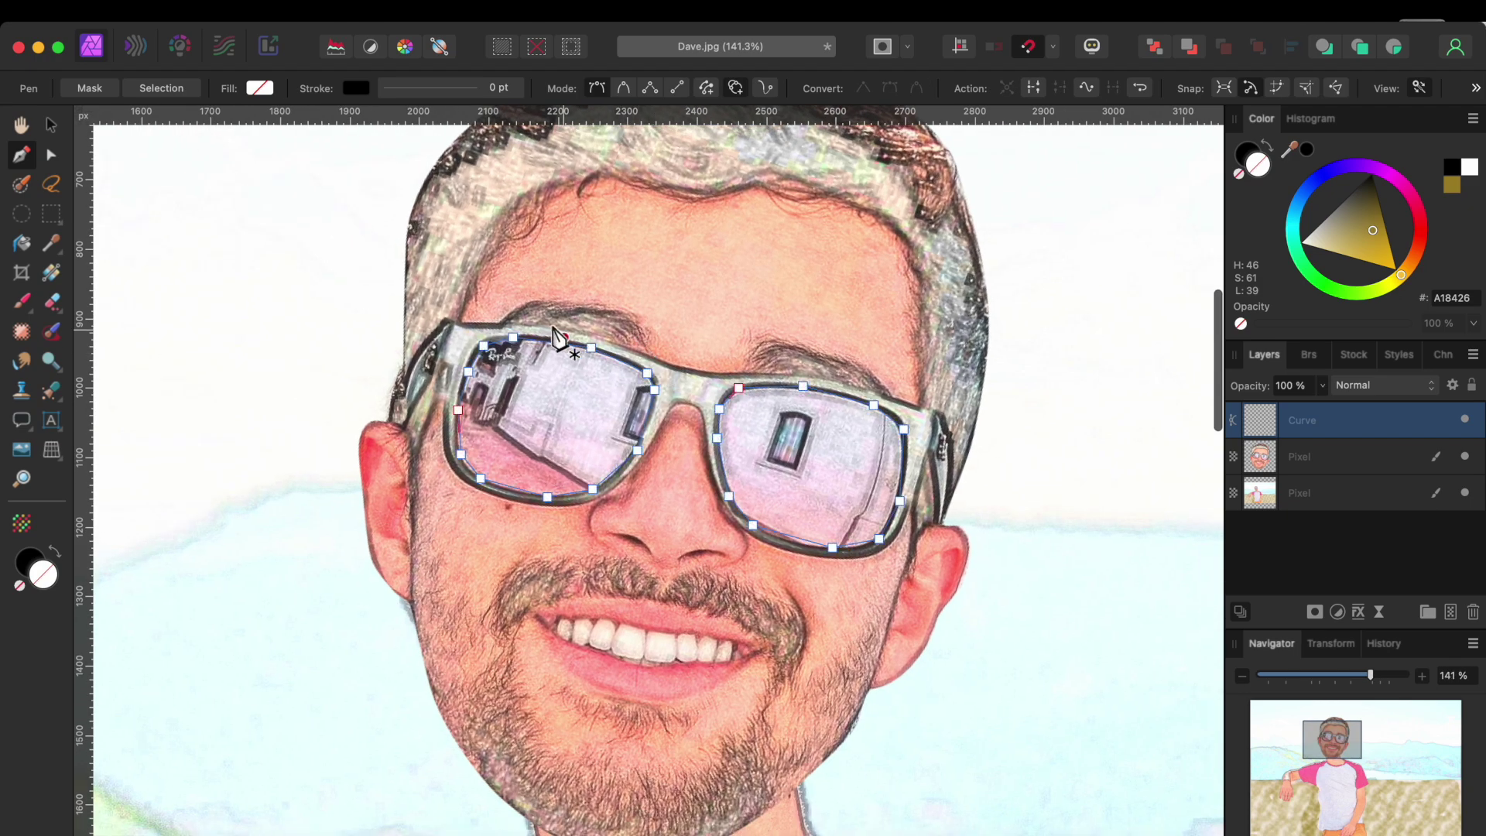
pyautogui.click(152, 87)
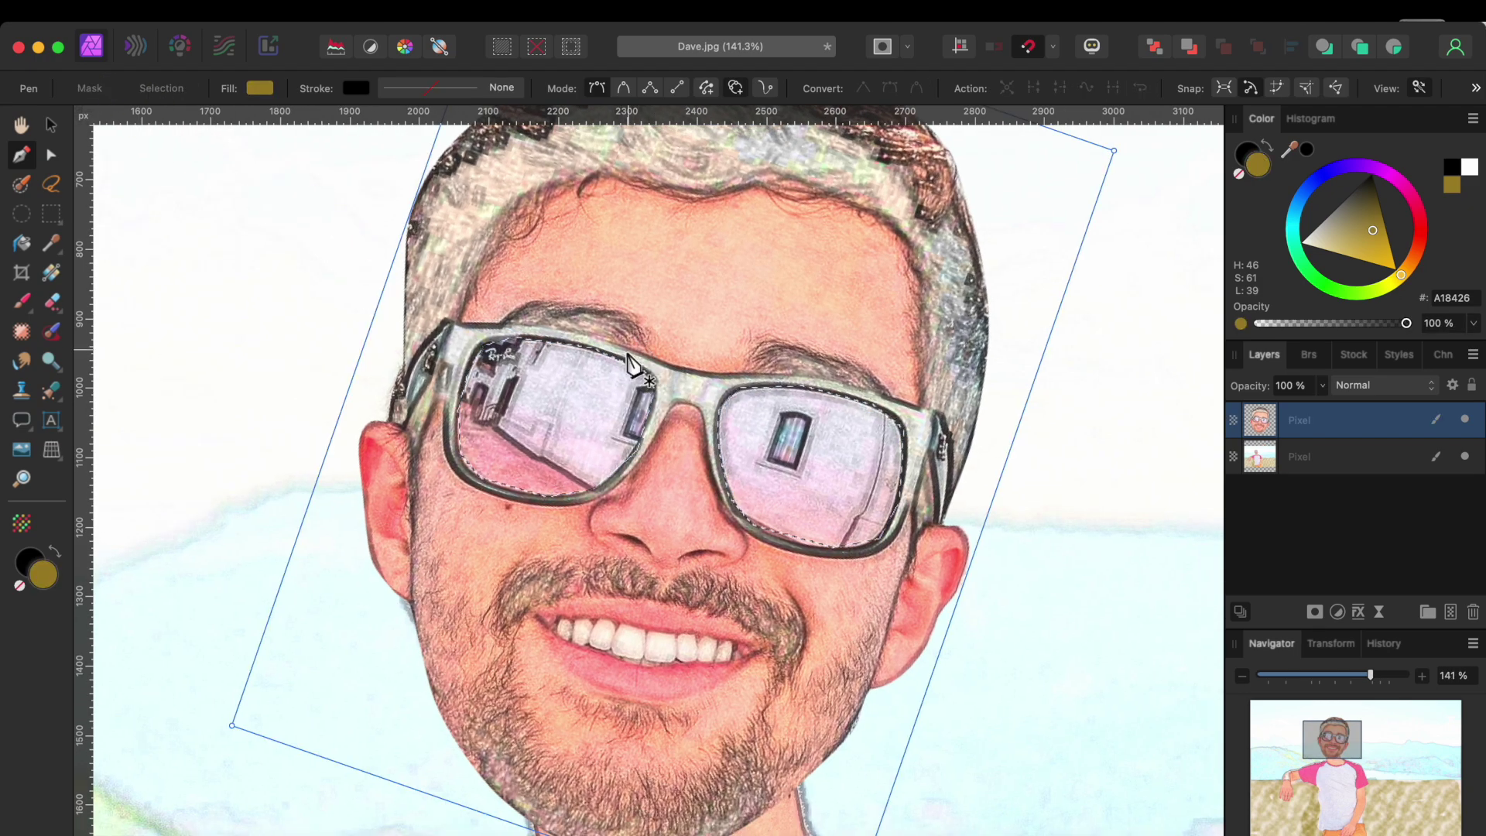
# Step: Set up the Paint Brush with a strong purple colour and a hard round brush at 100% flow and hardness
pyautogui.click(1384, 177)
pyautogui.click(1353, 199)
pyautogui.click(1355, 203)
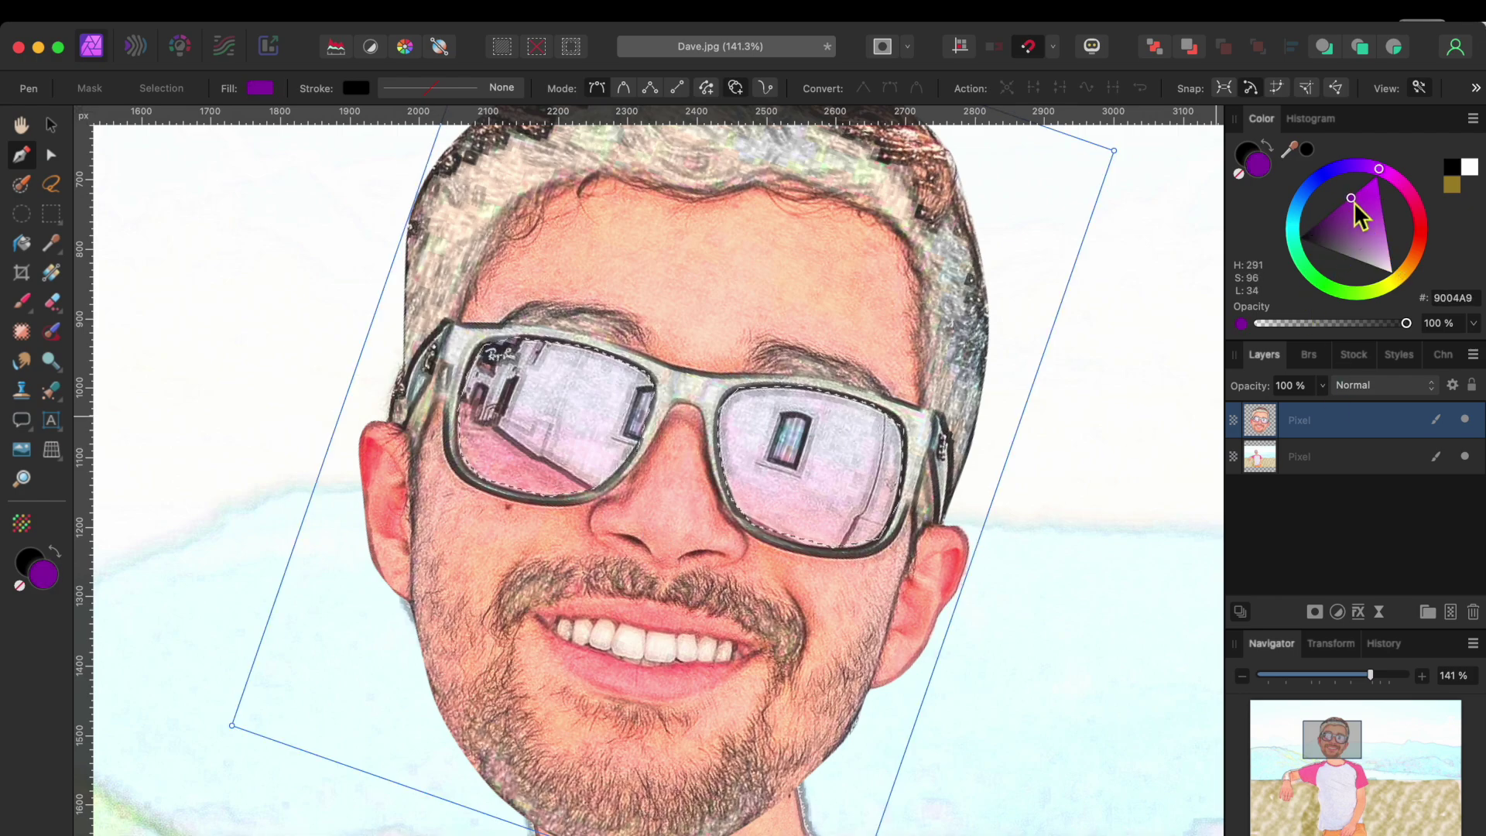
pyautogui.click(22, 302)
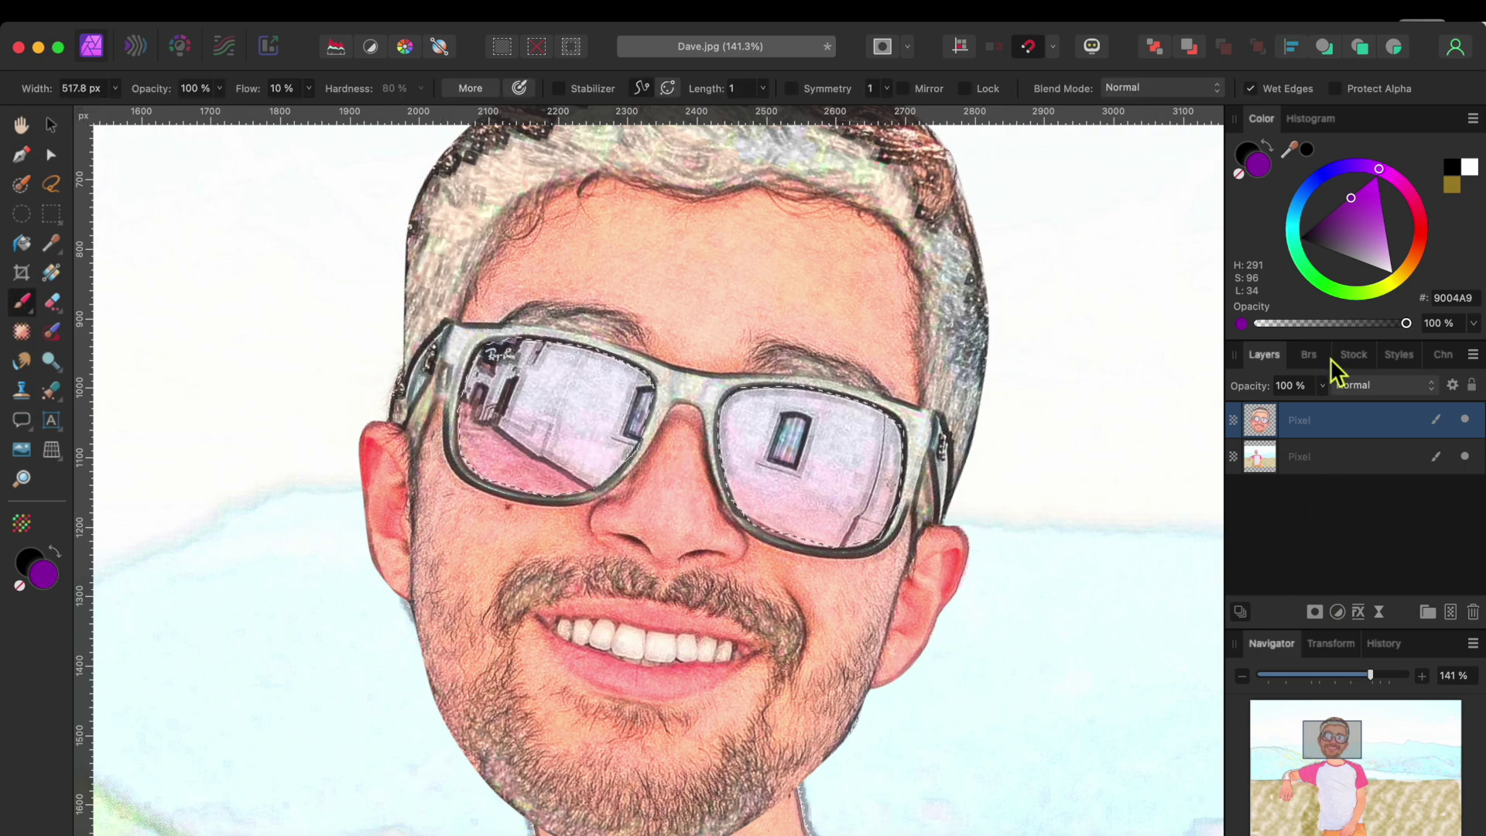
pyautogui.click(1310, 356)
pyautogui.click(1320, 384)
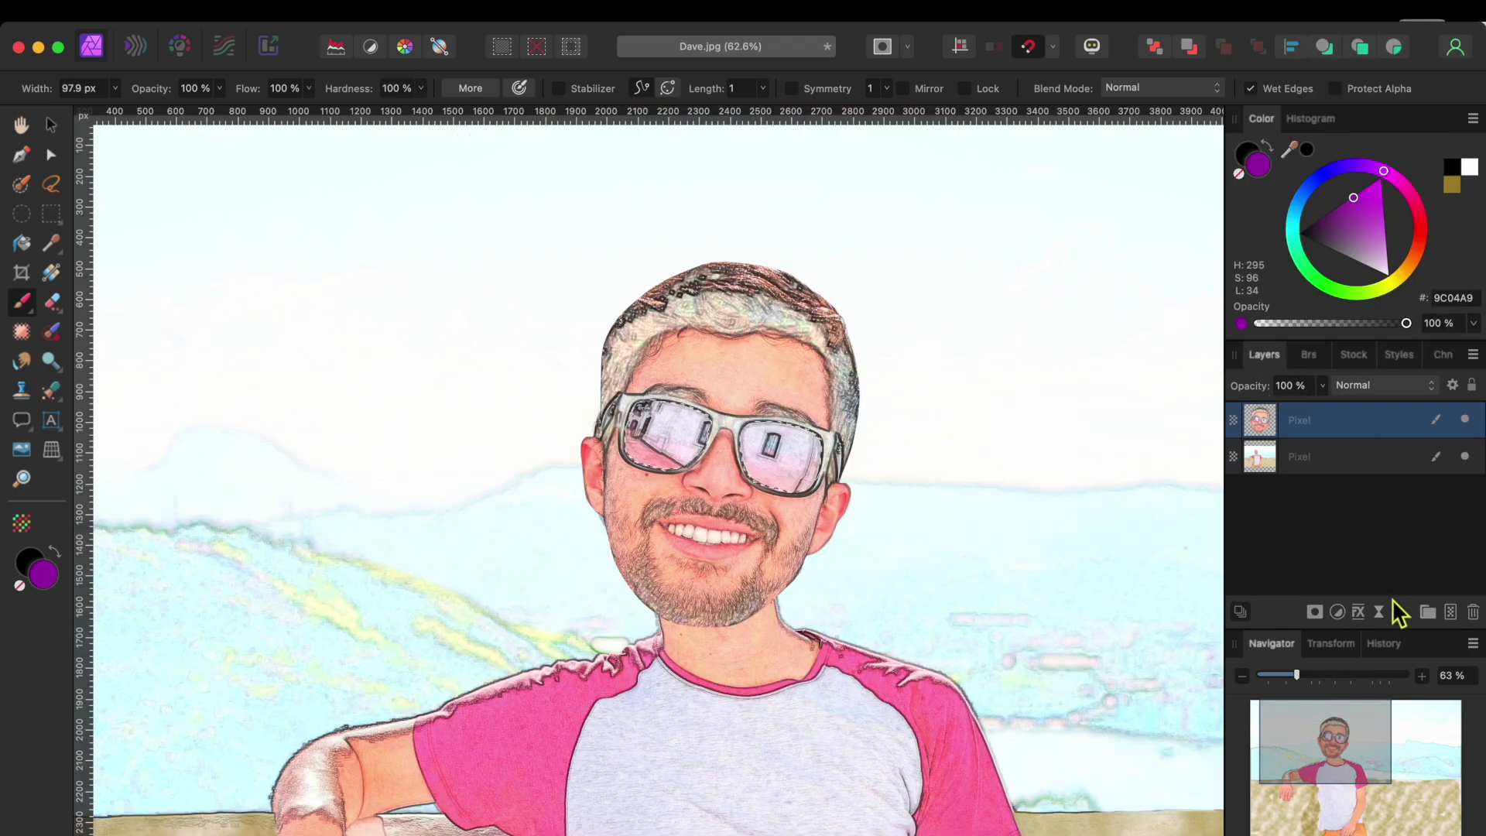
# Step: Paint both selected lenses purple on a new pixel layer and set that layer's blend mode to Color Burn
pyautogui.click(1451, 612)
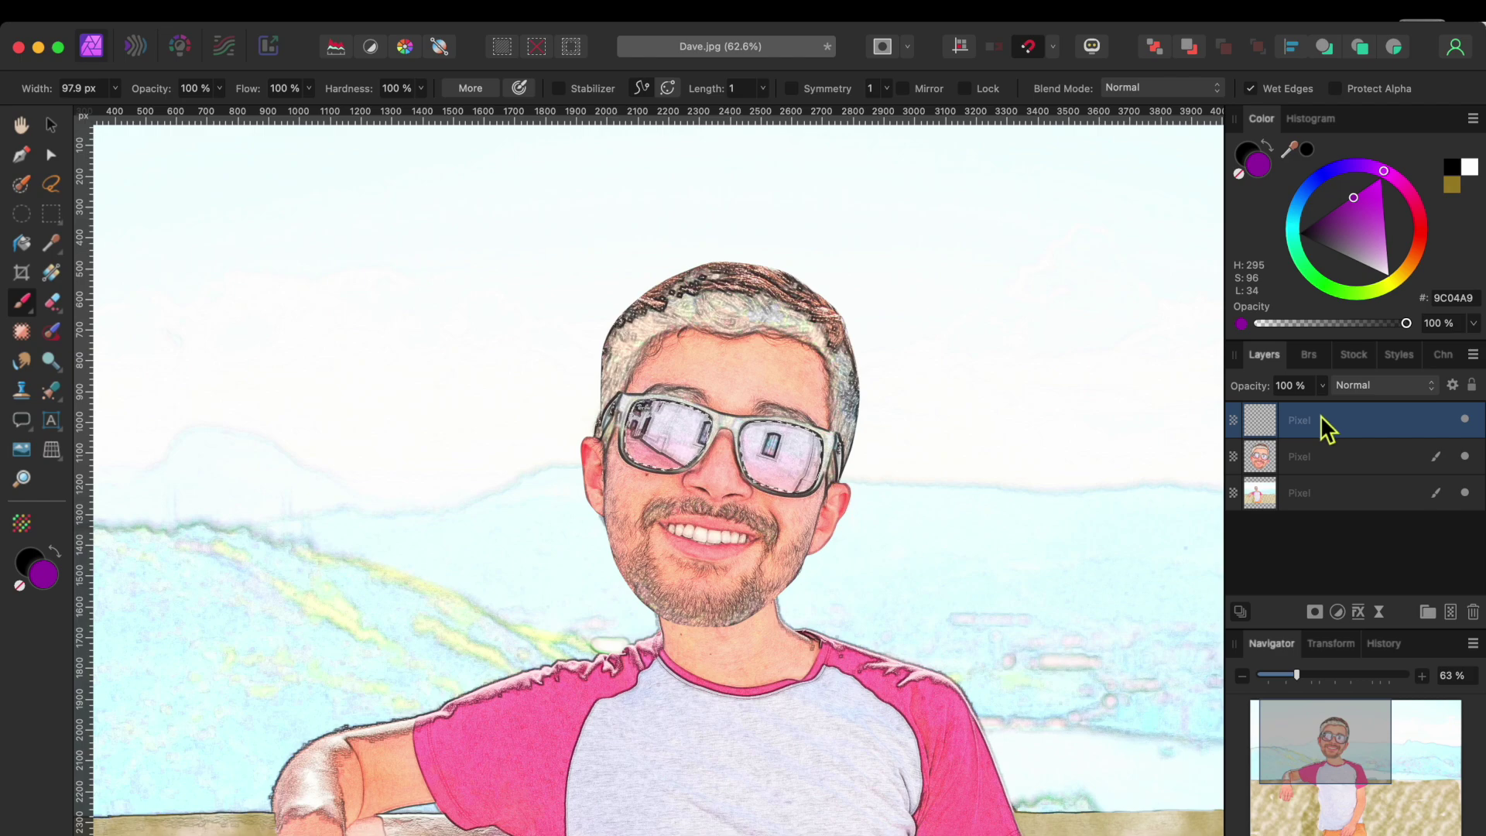
pyautogui.click(673, 418)
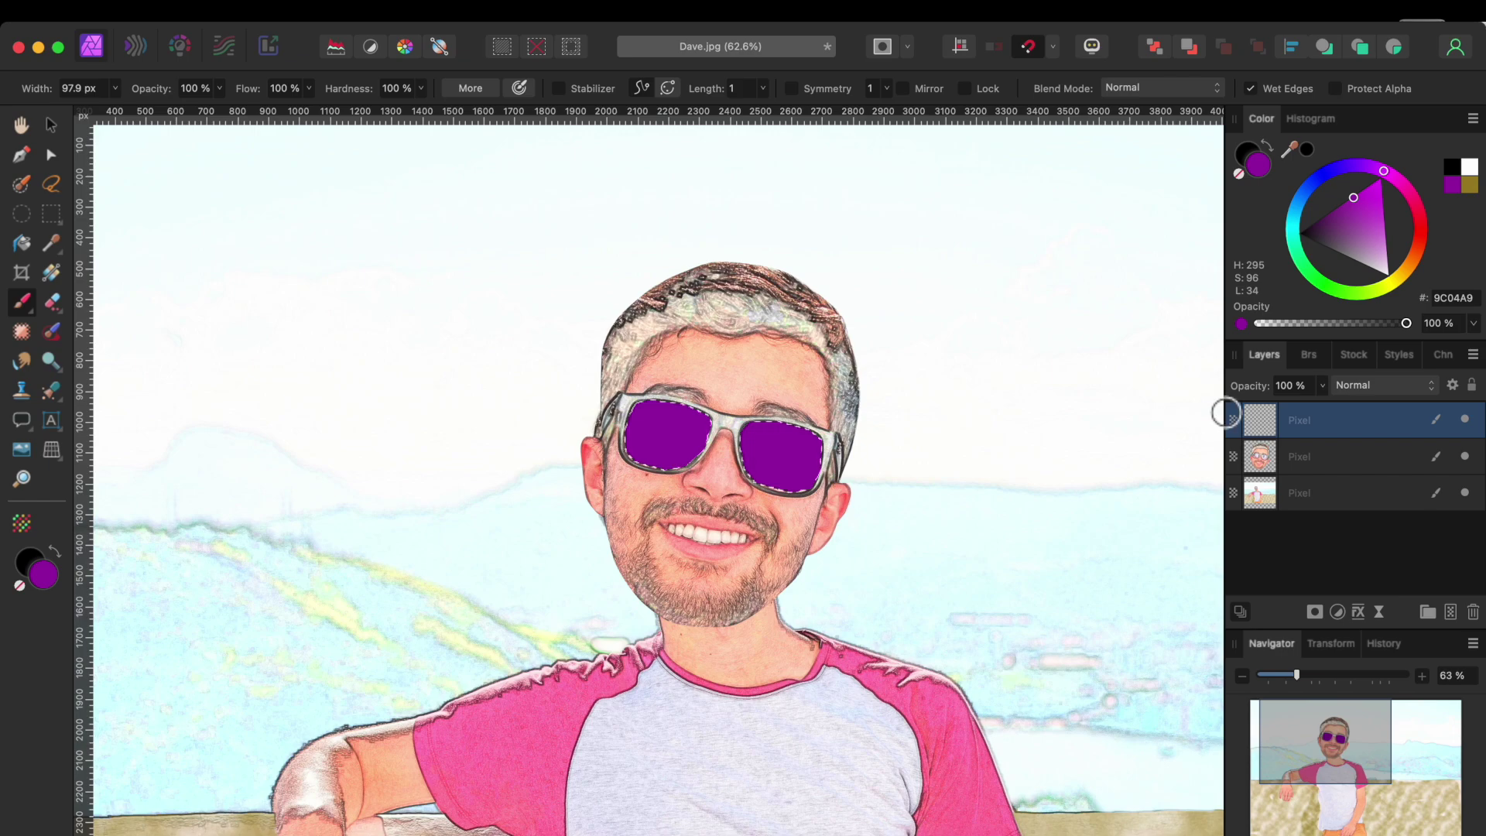
pyautogui.click(1363, 389)
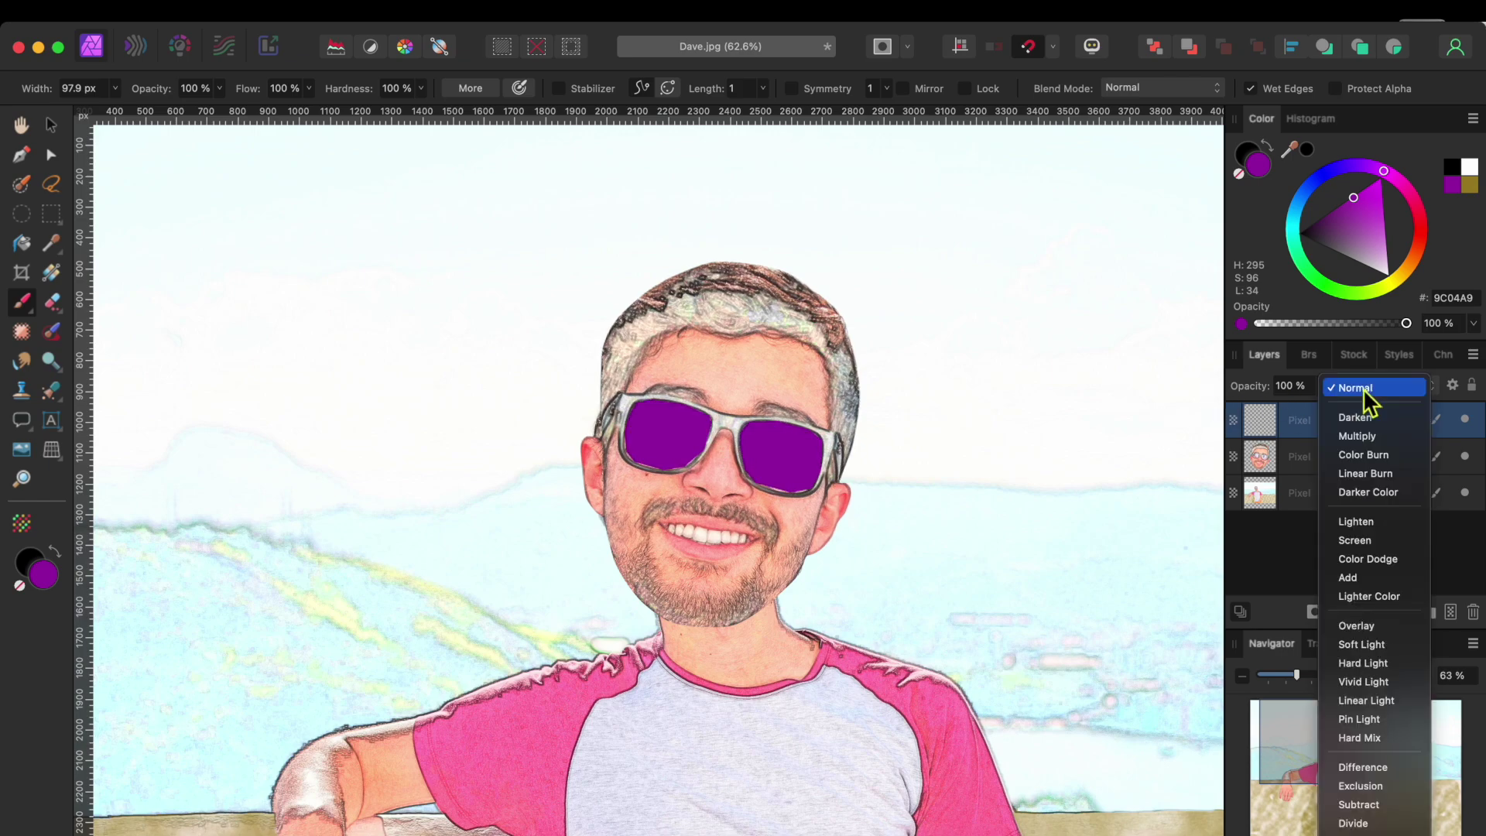
pyautogui.click(1368, 458)
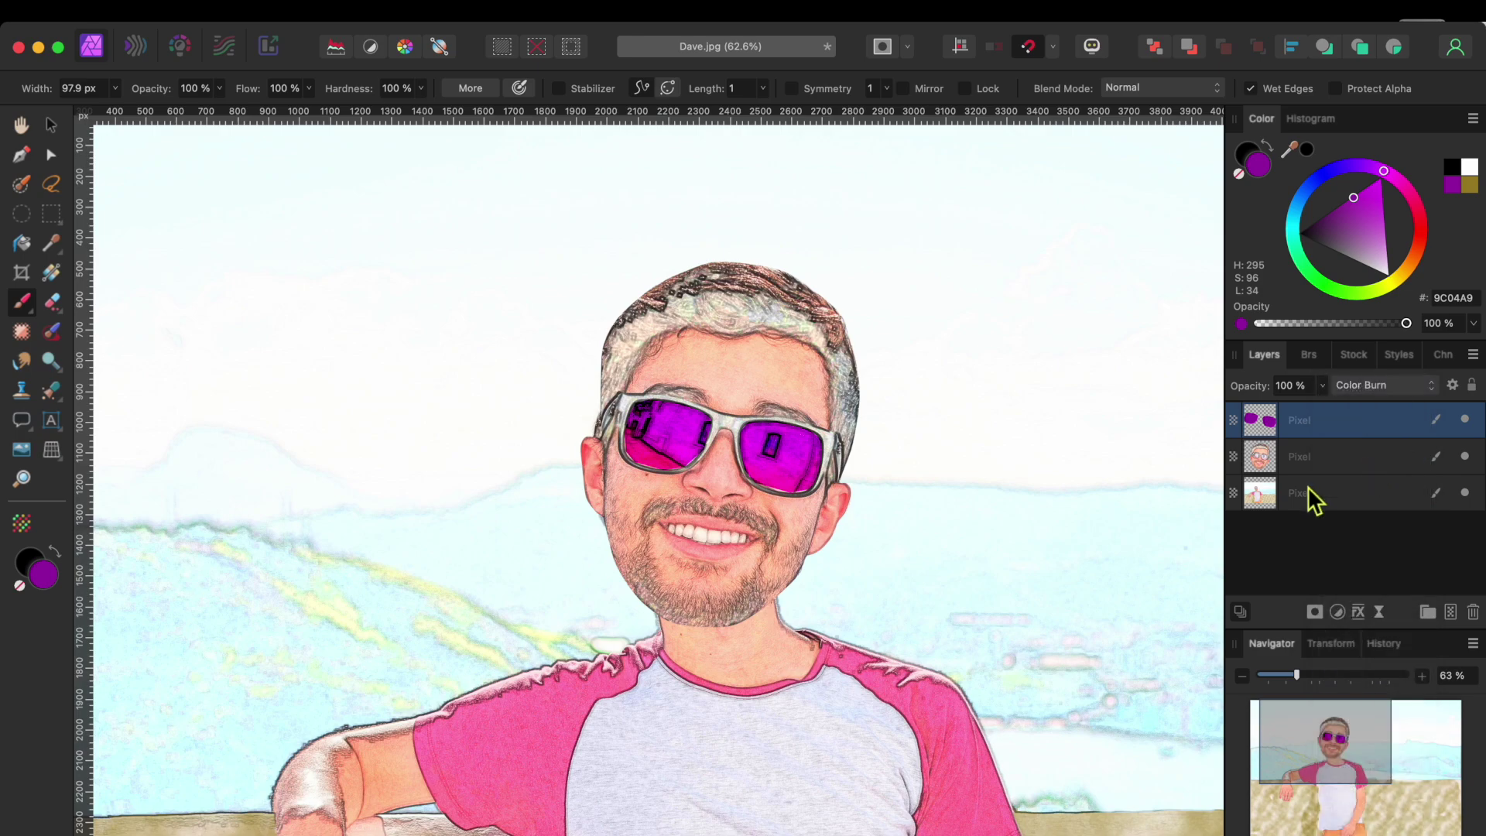
# Step: Crop the image's sides to a 2948 x 4000 px portrait format around the man and apply the crop
pyautogui.scroll(-3, 954, 617)
pyautogui.scroll(3, 953, 621)
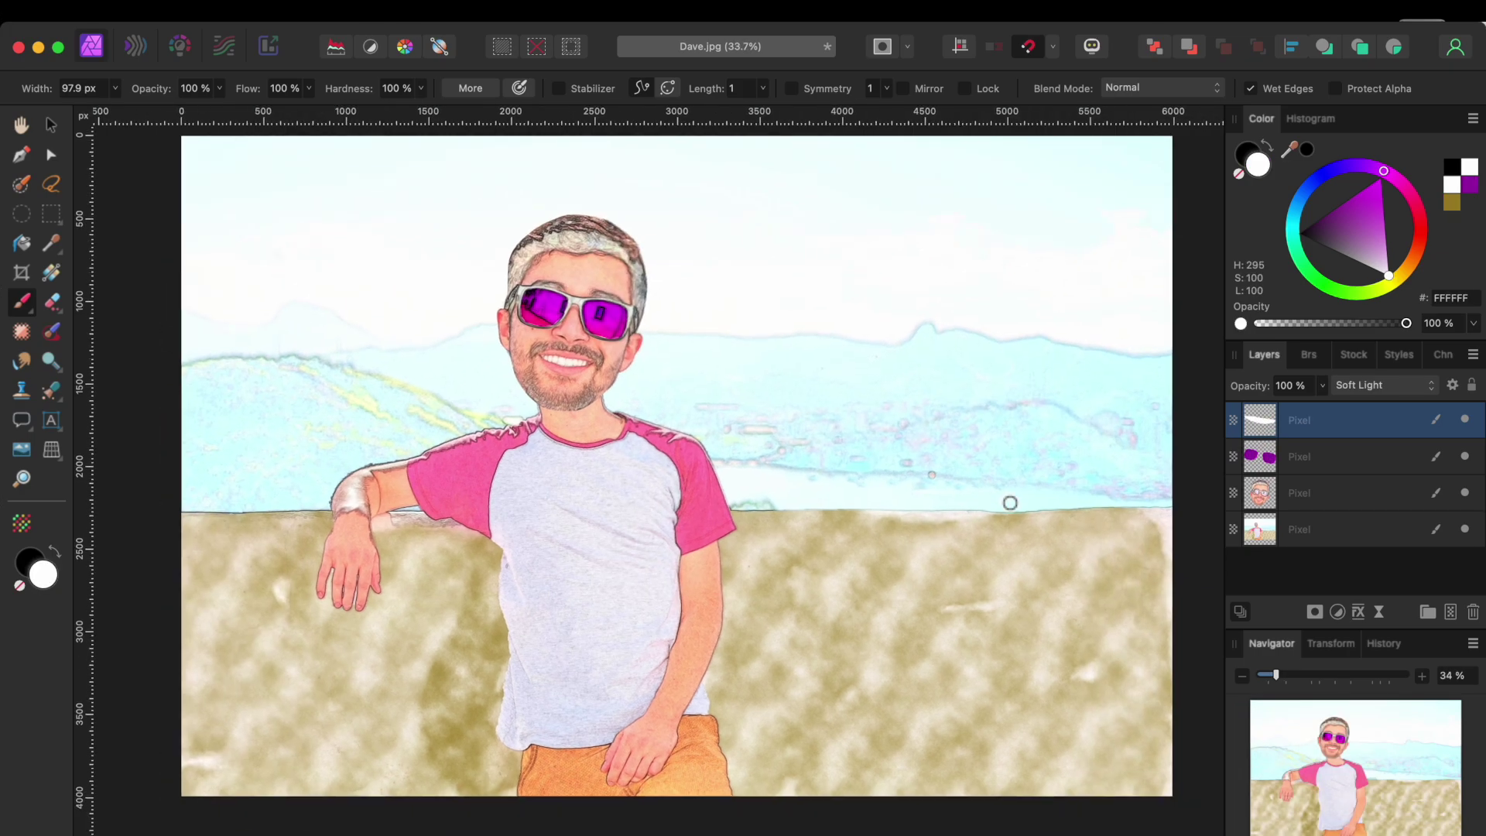
pyautogui.click(28, 274)
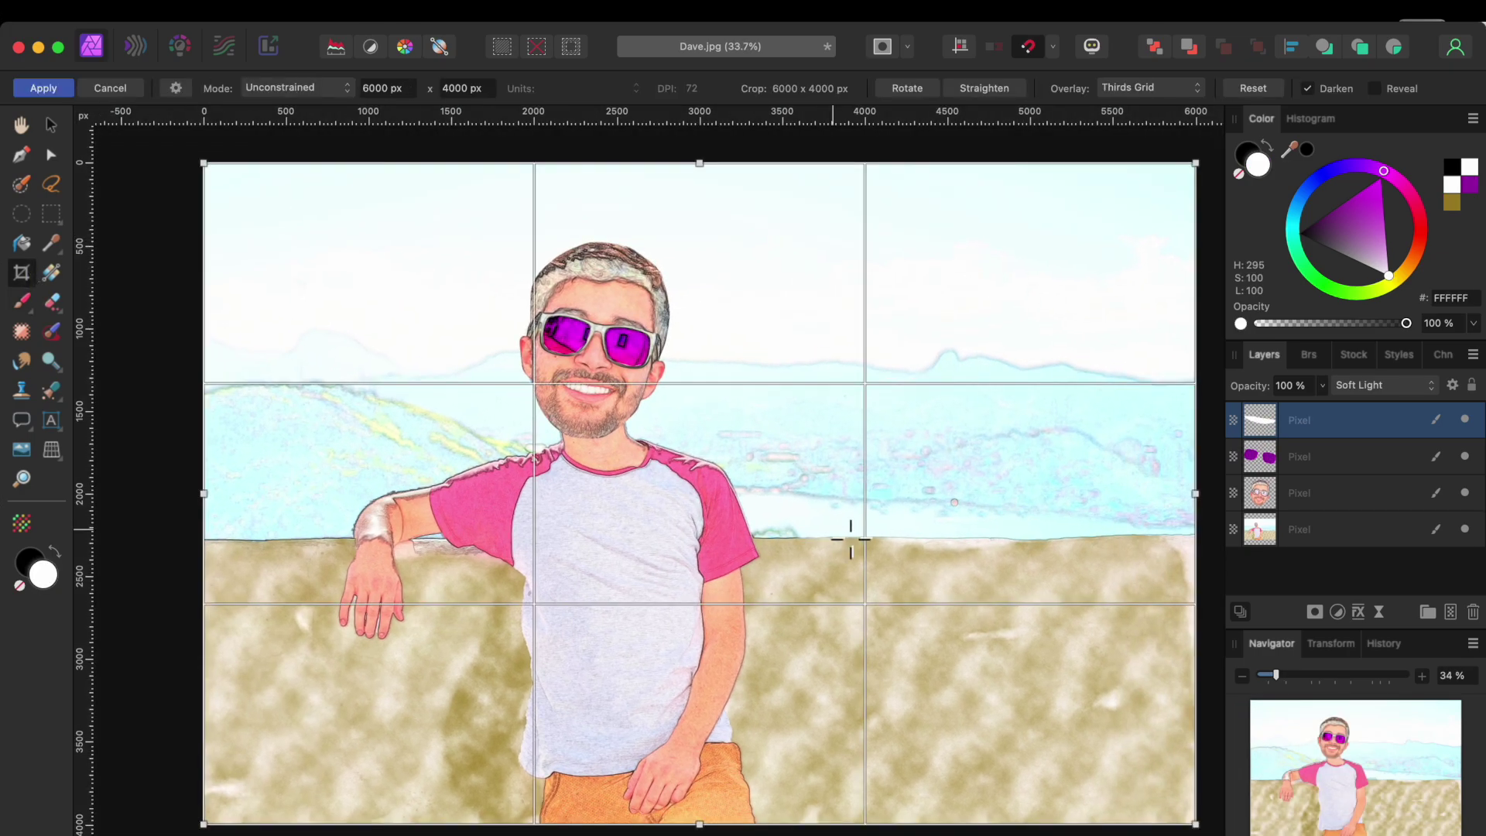
pyautogui.moveTo(1207, 507); pyautogui.dragTo(800, 514)
pyautogui.moveTo(215, 498); pyautogui.dragTo(322, 514)
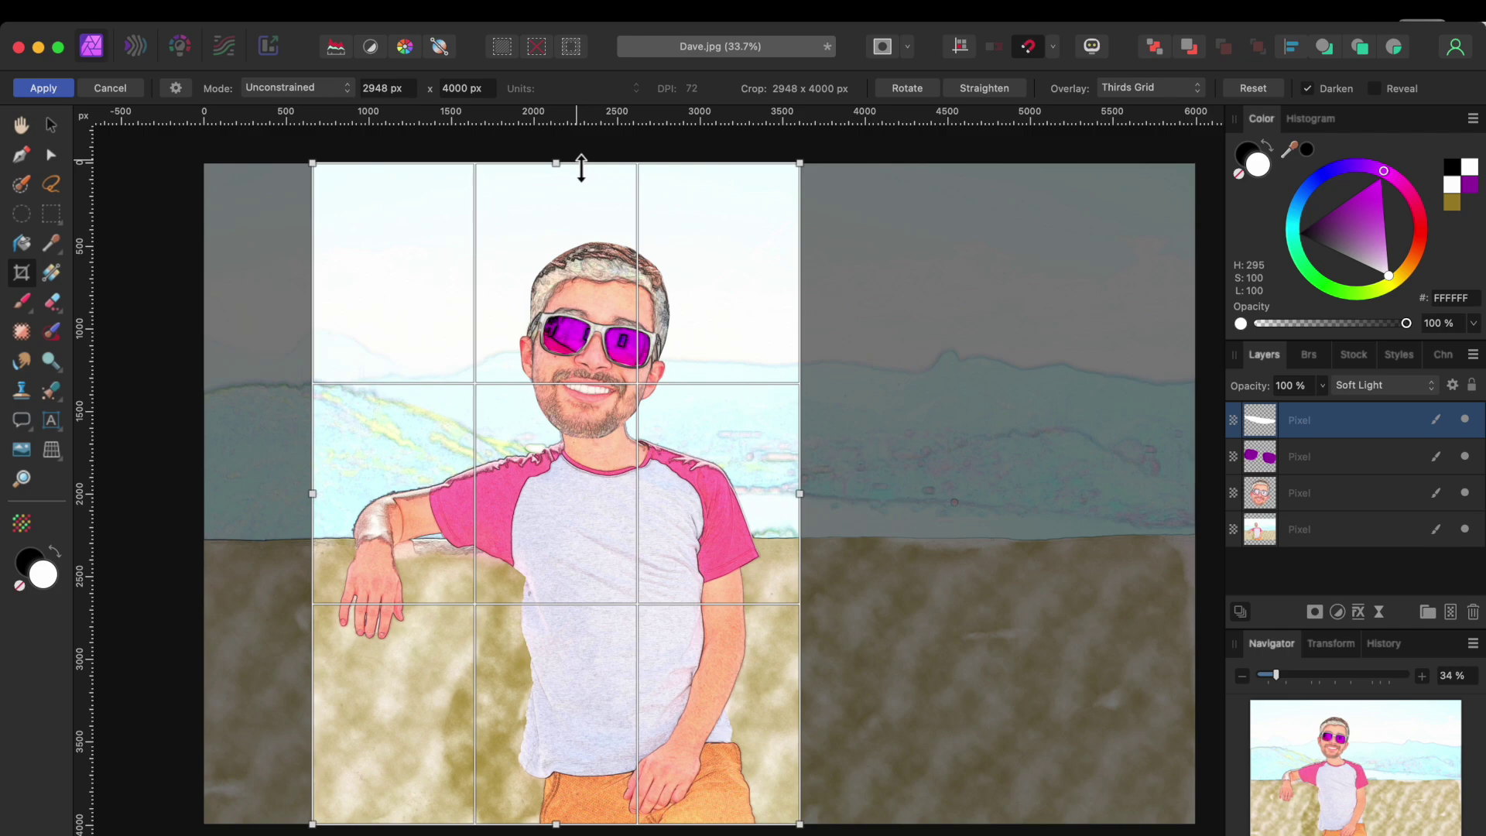
pyautogui.click(56, 90)
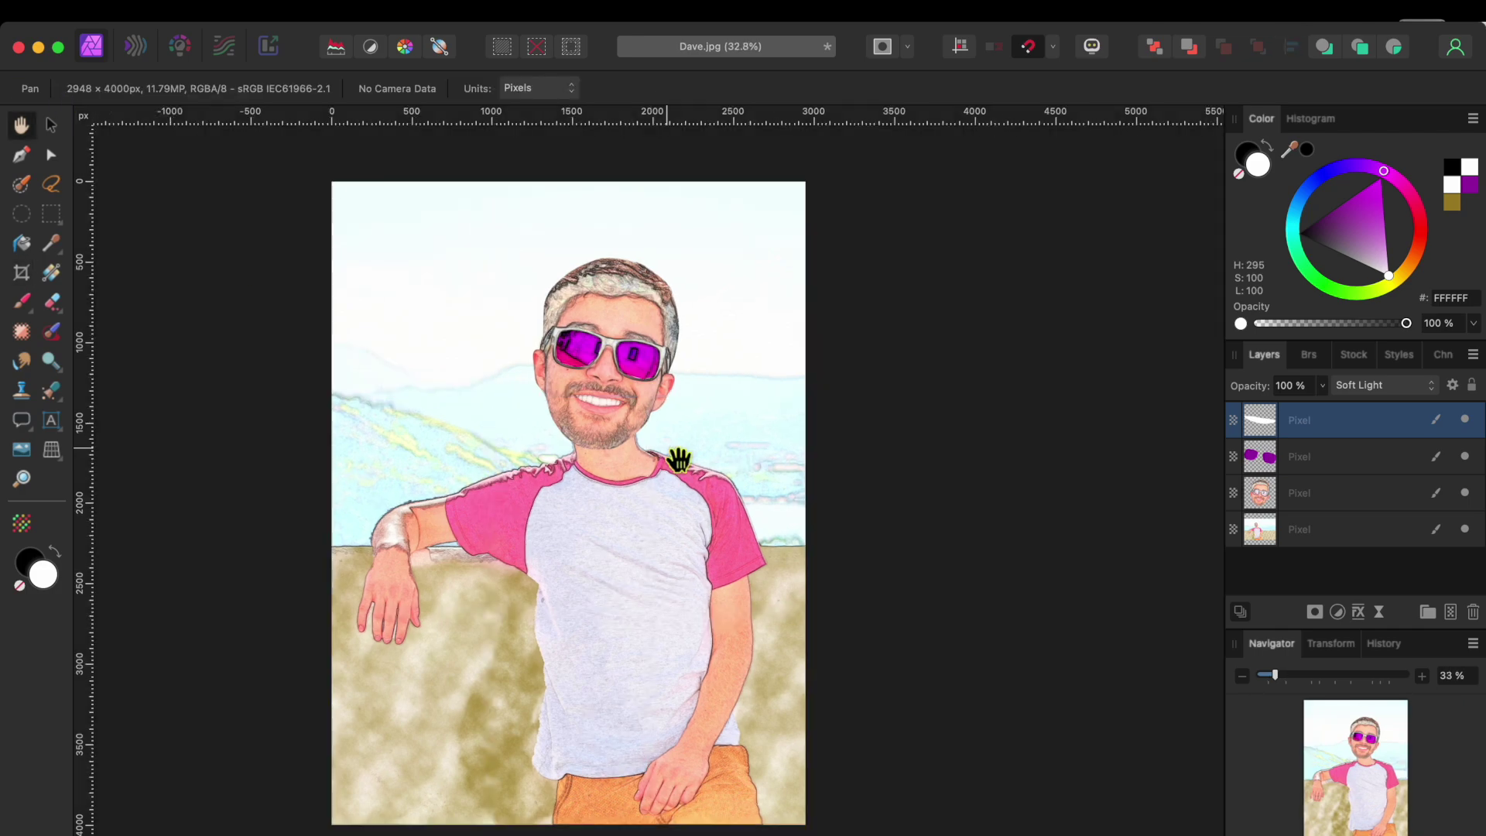